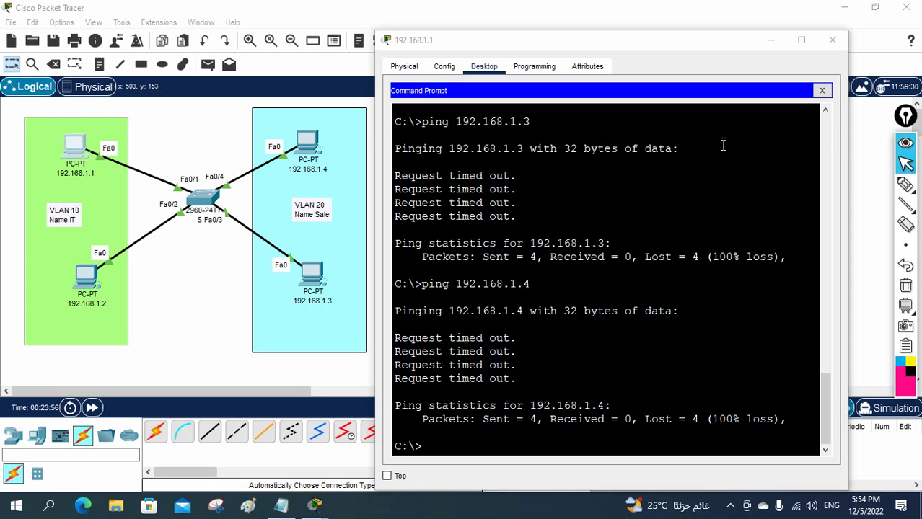
Close the PC's window, place a 2960-24TT switch below the existing switch, and name it SW2
click(832, 40)
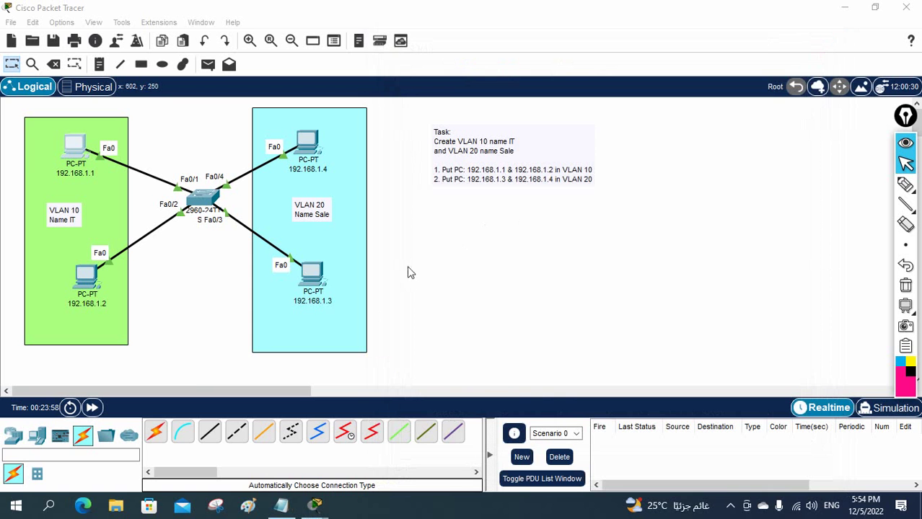
click(13, 435)
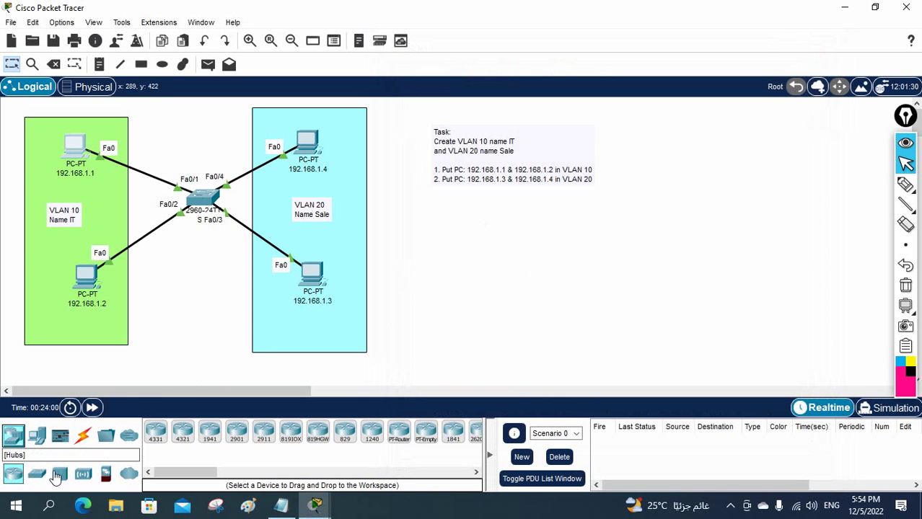
drag(37, 474, 191, 304)
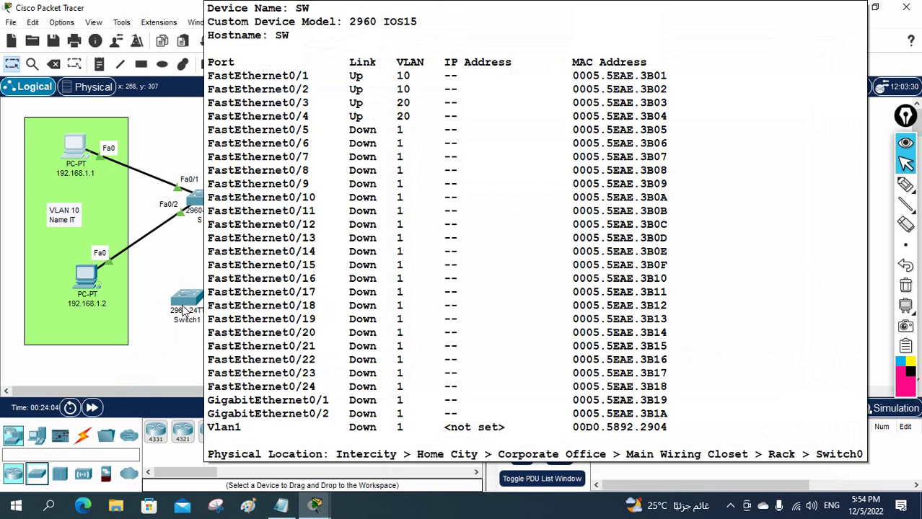
click(189, 322)
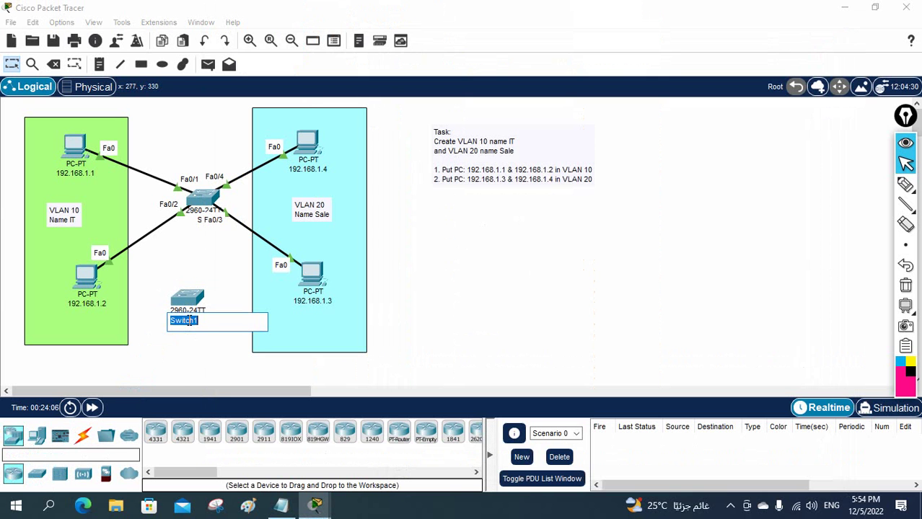
text(SW2)
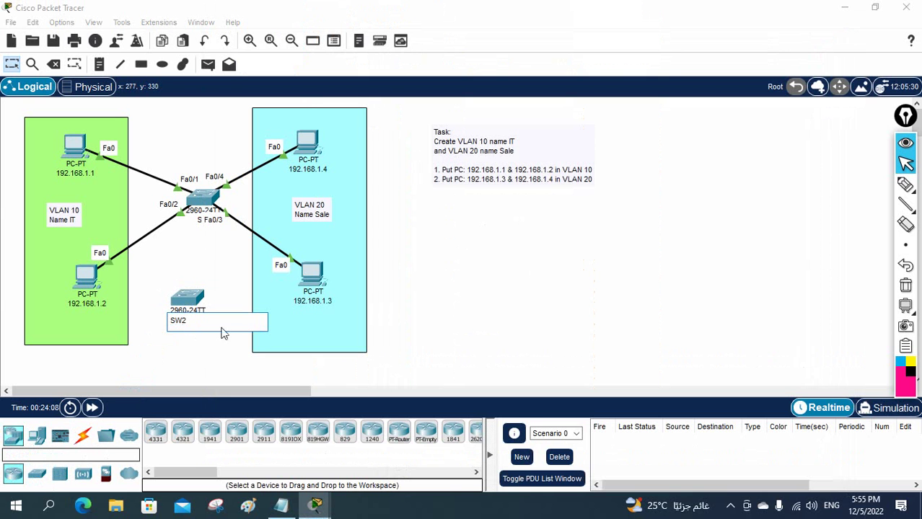
click(499, 317)
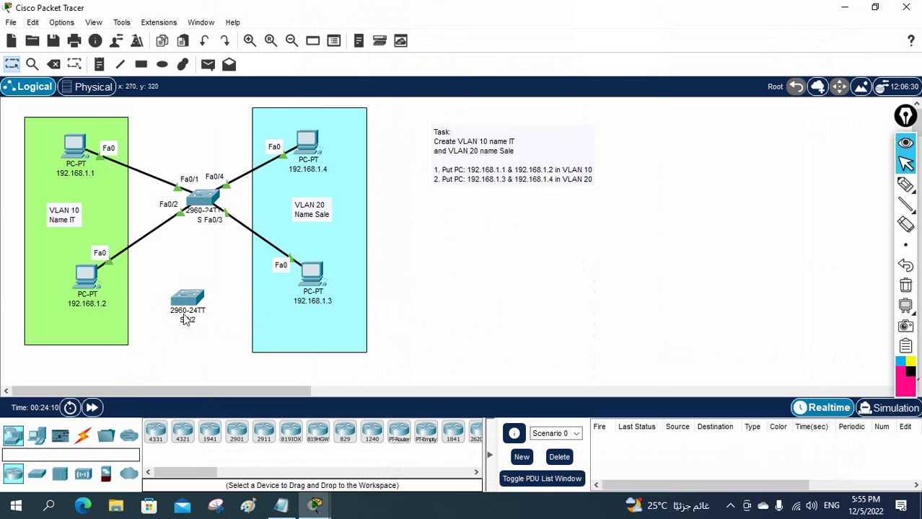
drag(189, 305, 193, 307)
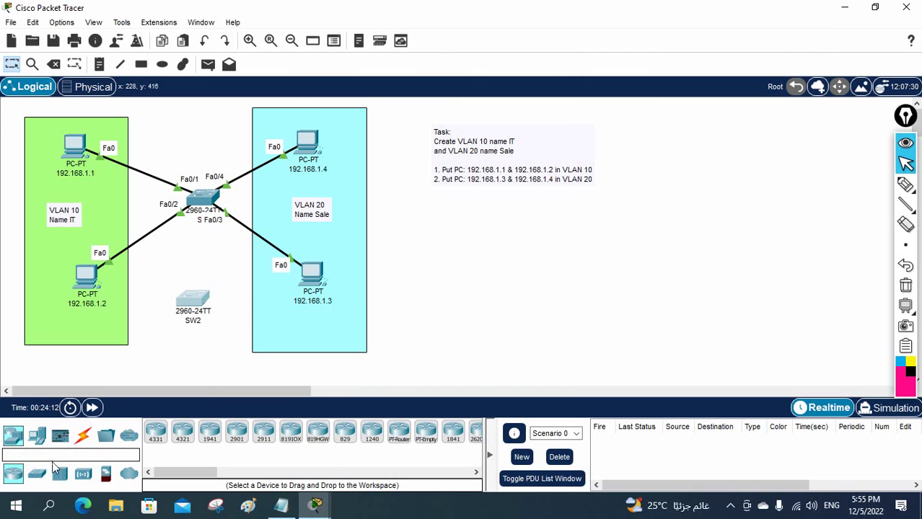
Add one PC at the lower end of the green VLAN 10 area and another at the lower end of the blue VLAN 20 area
click(37, 435)
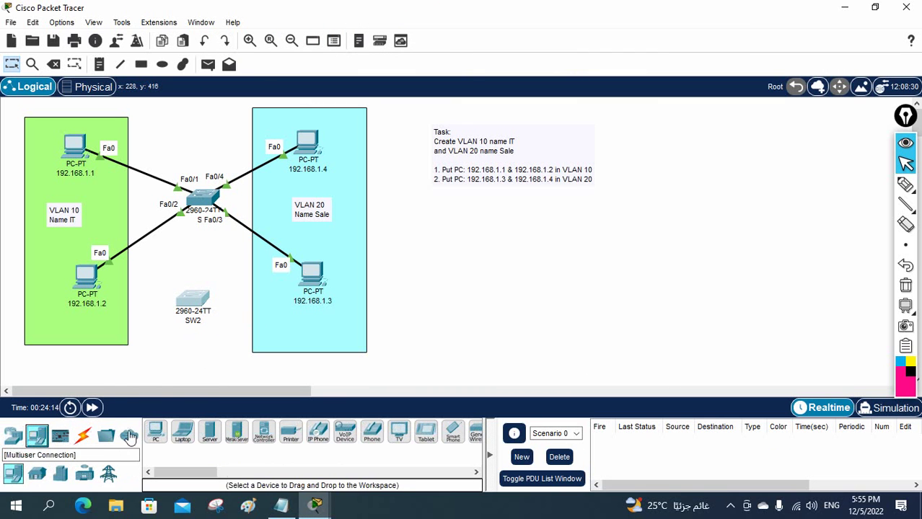
click(155, 431)
click(101, 327)
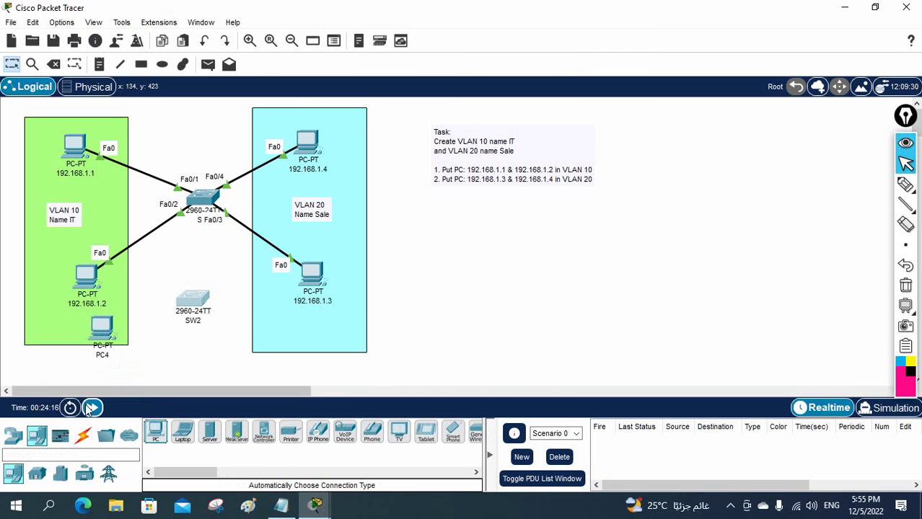
click(155, 431)
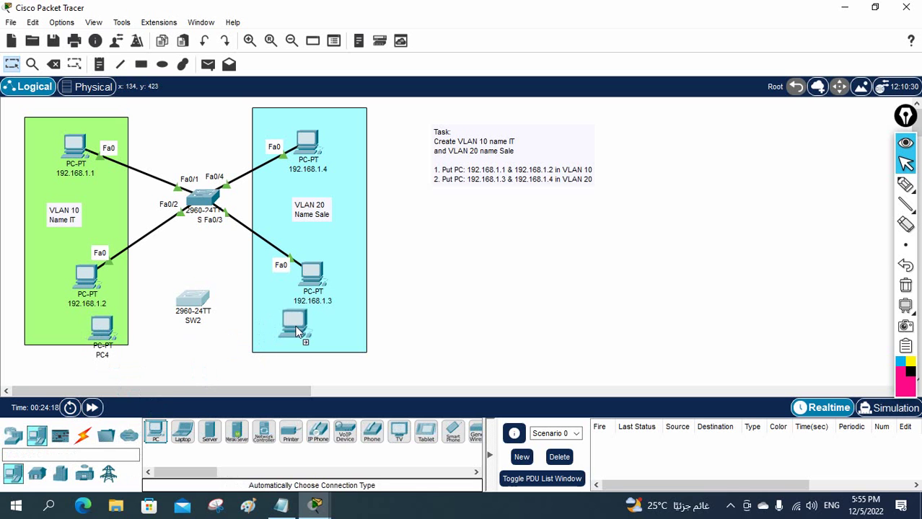
click(298, 330)
Connect SW2 to PC4 and to PC5 using the automatic connection type
click(83, 435)
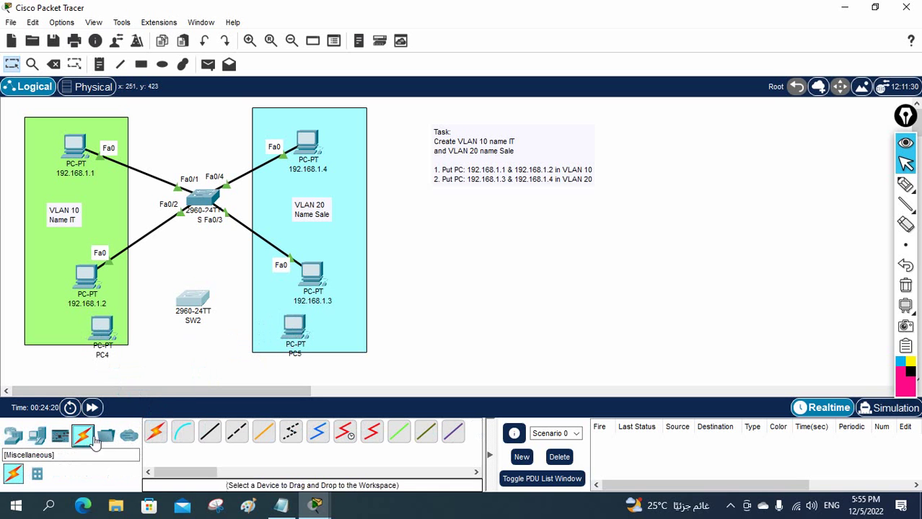
click(155, 431)
click(192, 301)
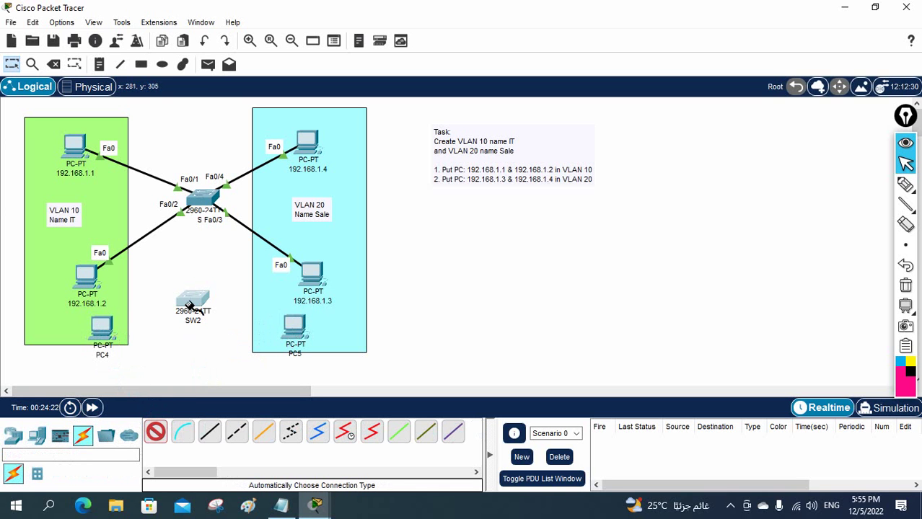
click(124, 322)
click(124, 323)
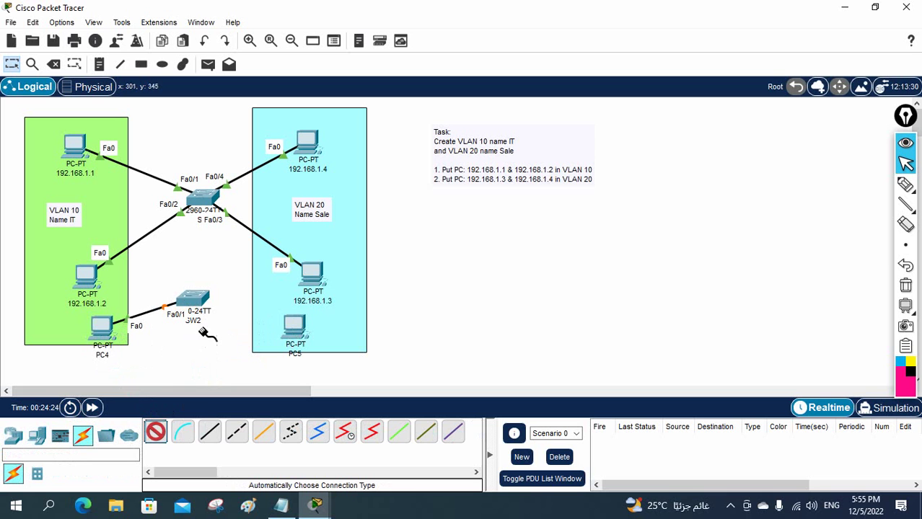
click(205, 302)
click(294, 324)
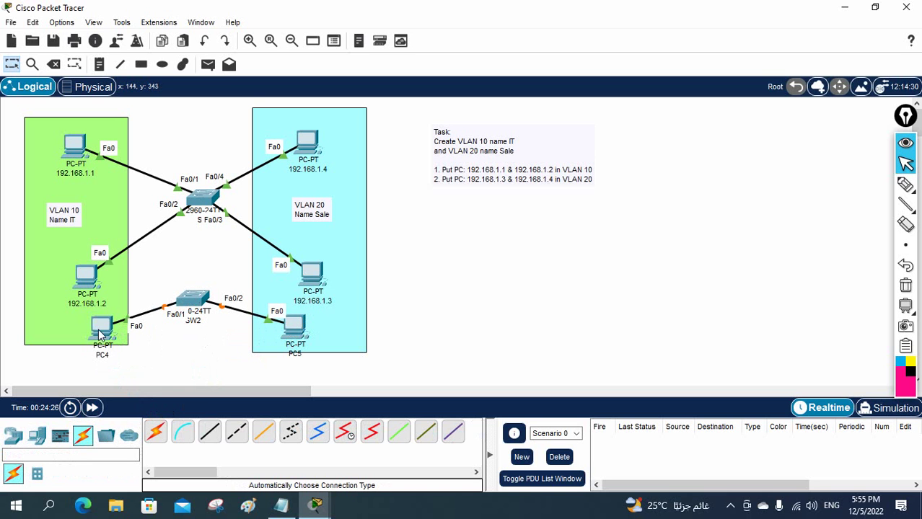
Link SW2 to the upper switch with an automatically chosen cable and align SW2 beneath it
click(155, 431)
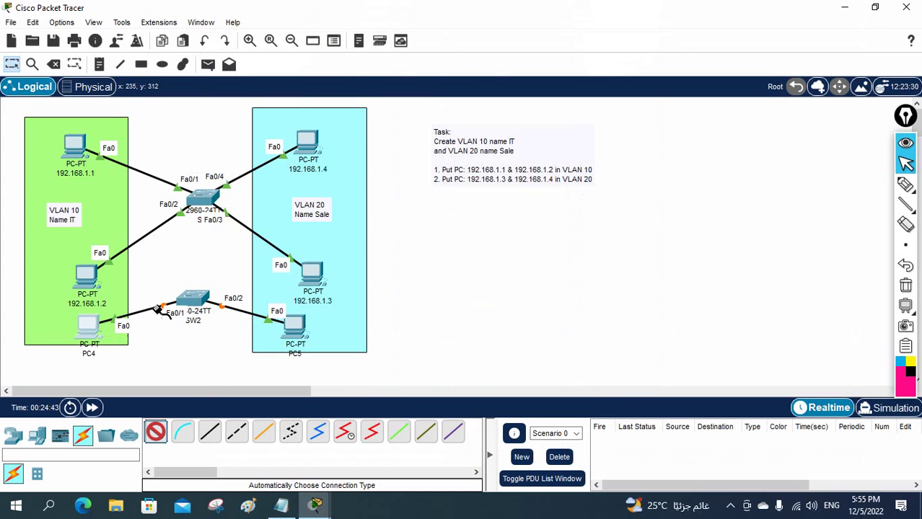
click(194, 297)
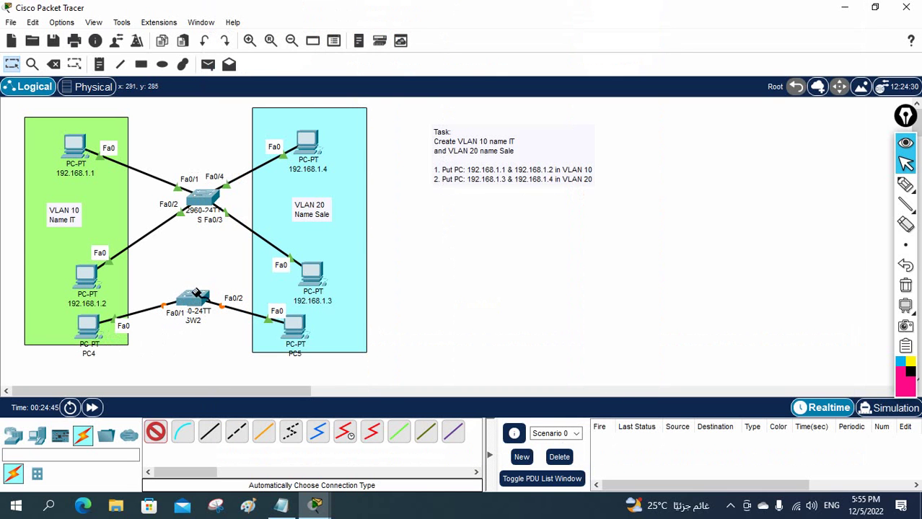
click(203, 199)
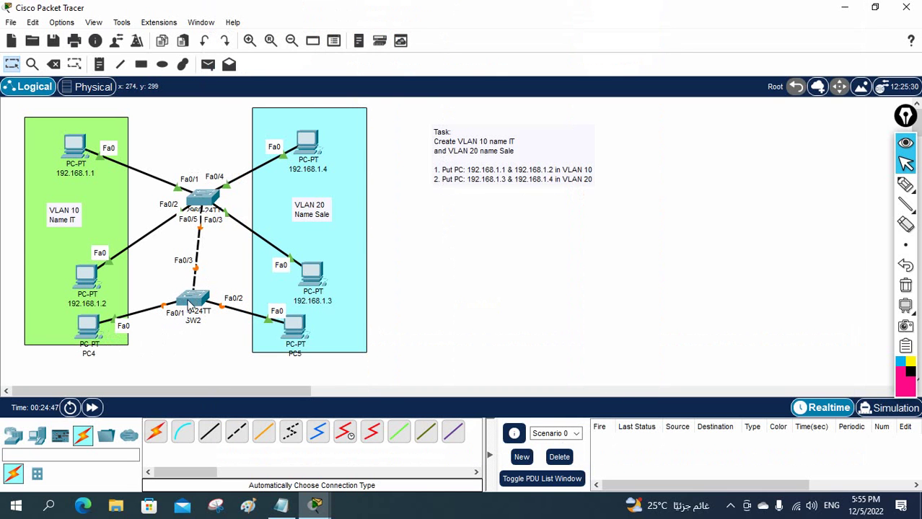
drag(193, 298, 200, 297)
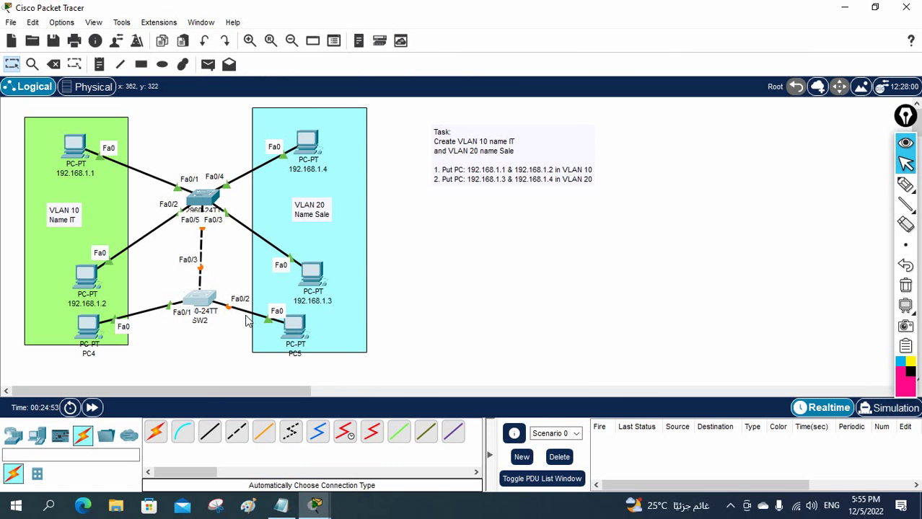
Try to rename PC4 as 192.168.1.3
click(89, 354)
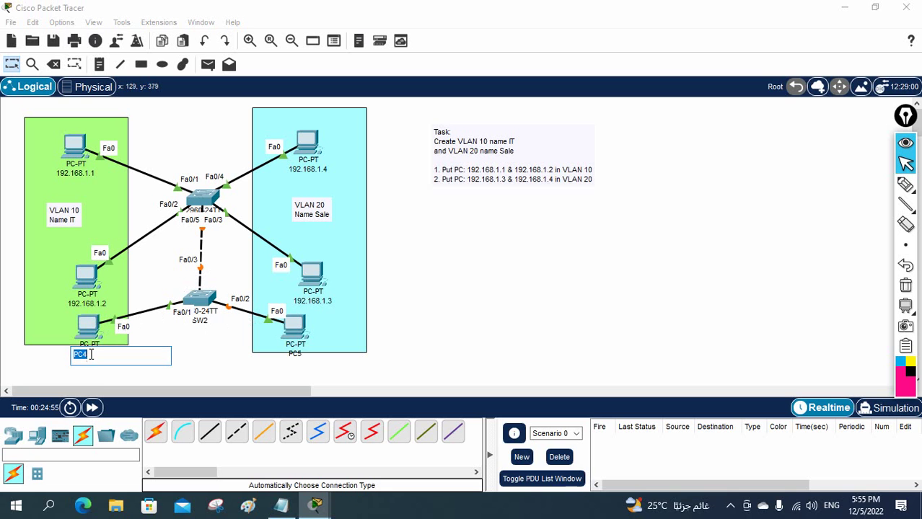
text(192.168.1.3)
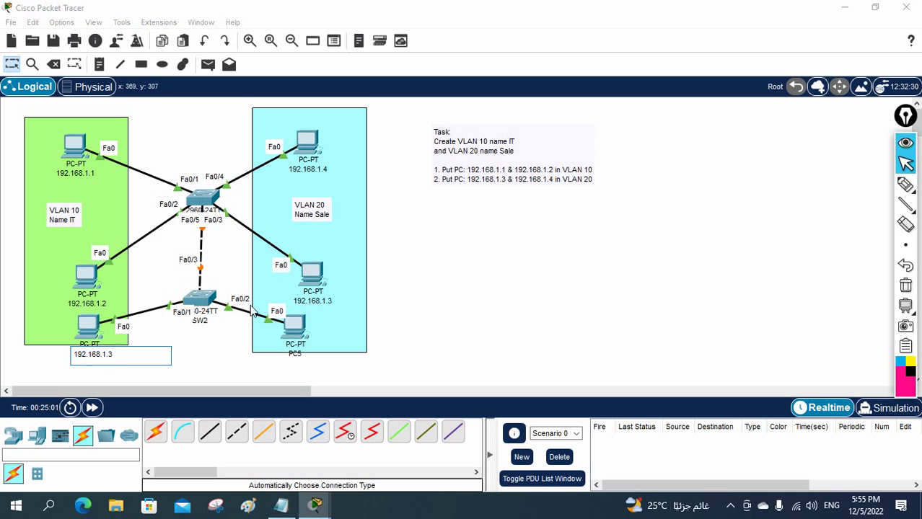
click(303, 361)
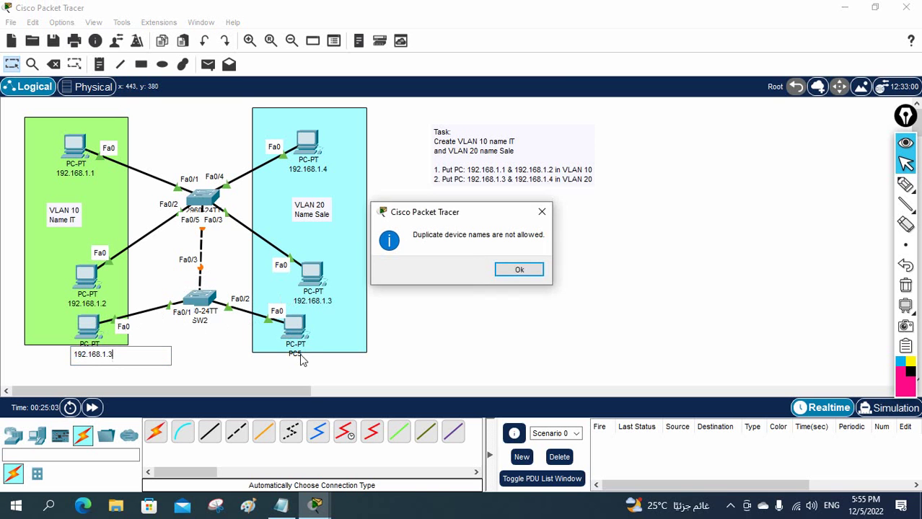
click(521, 268)
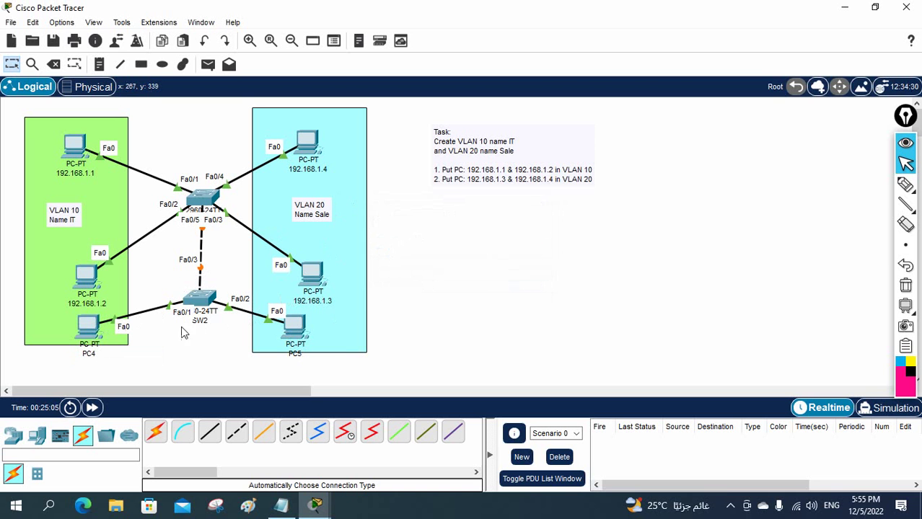
Rename PC4 as 192.168.1.5 and copy the new name
click(88, 354)
text(192.)
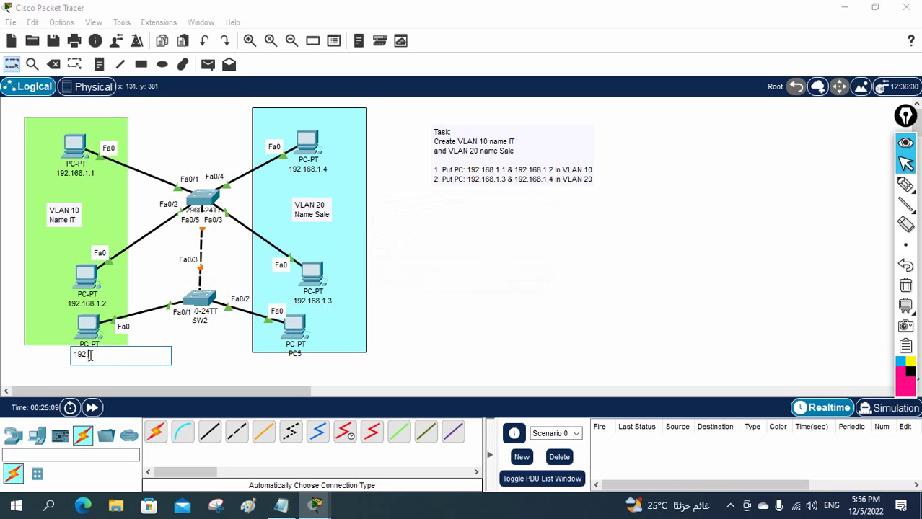
text(168.1.5)
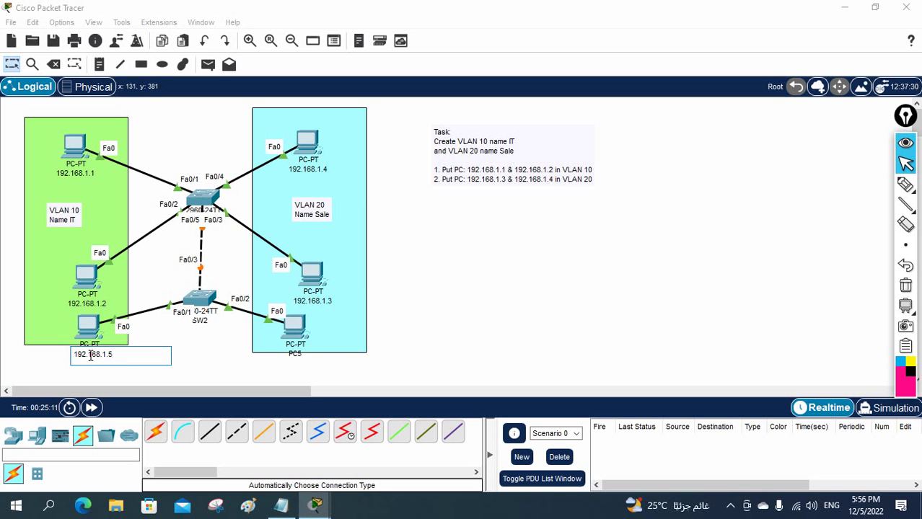
double_click(90, 354)
key(ctrl+c)
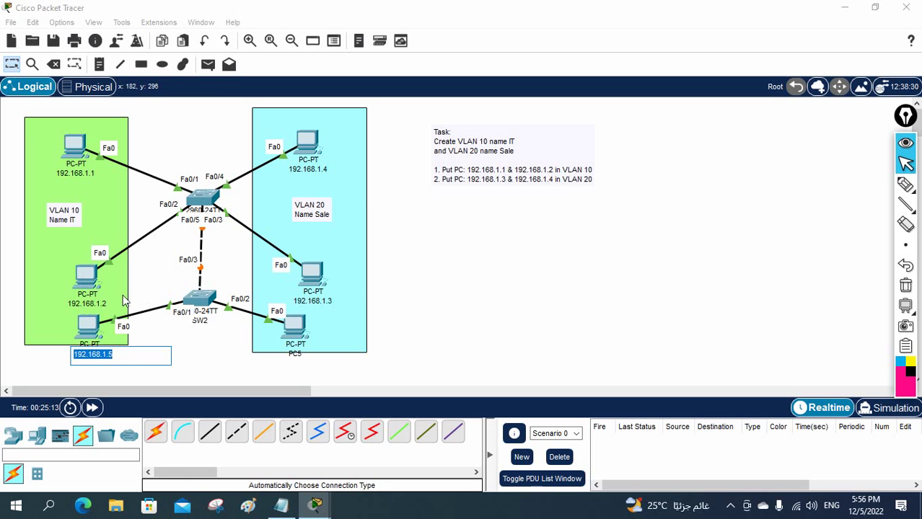
Give the 192.168.1.5 PC the static IPv4 address 192.168.1.5 with subnet mask 255.255.255.0
click(86, 329)
click(335, 44)
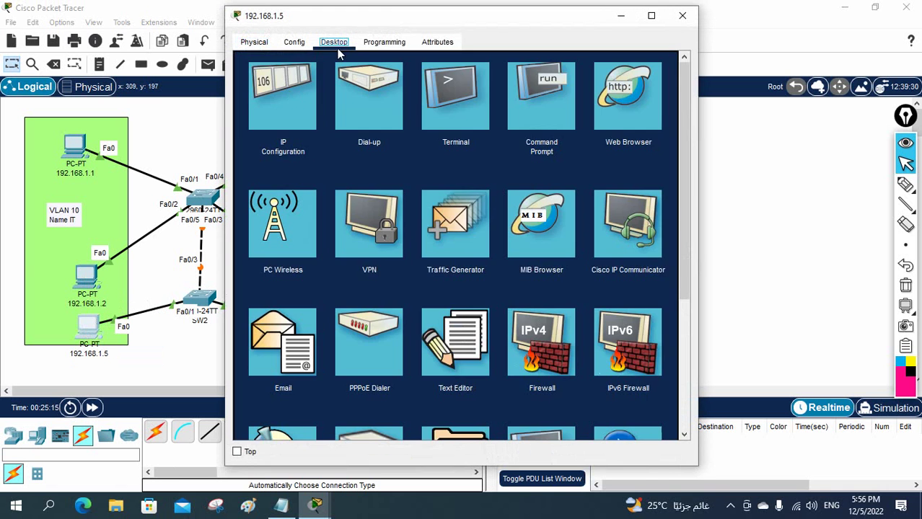
click(283, 98)
click(411, 136)
text(192.168.1.5)
click(449, 155)
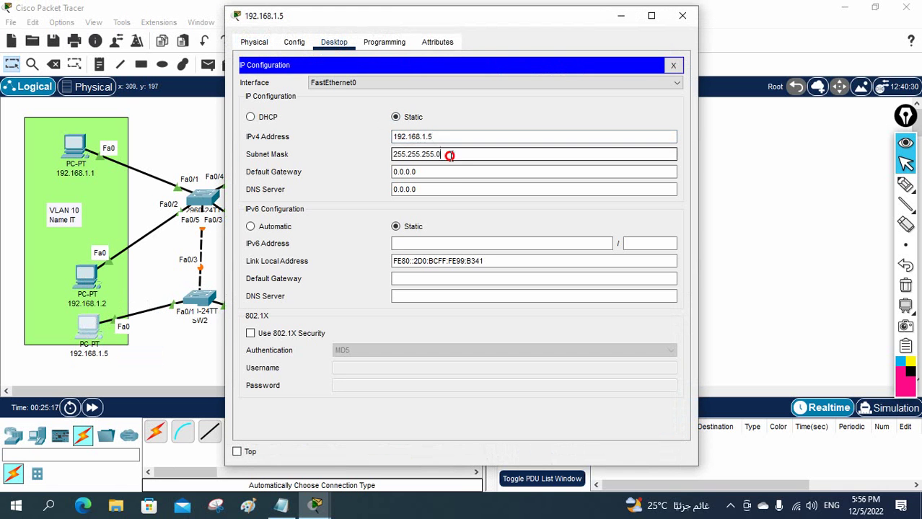
click(682, 15)
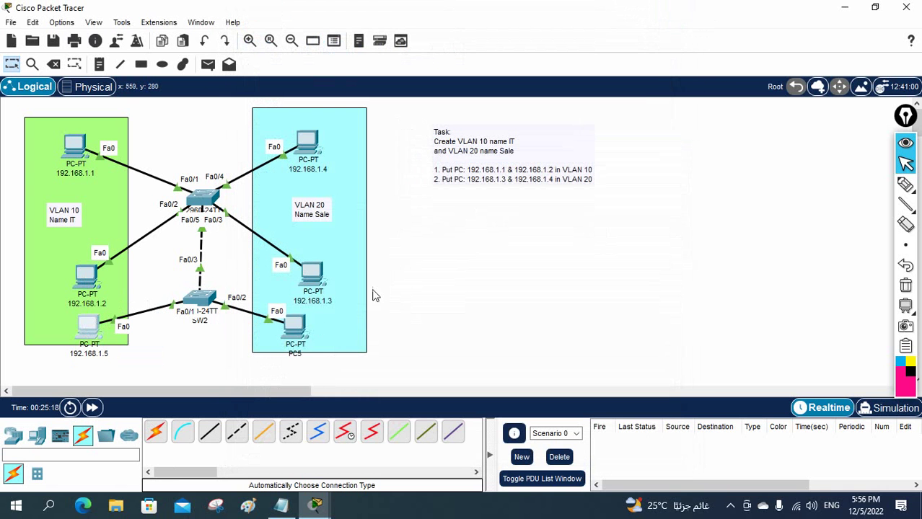
Rename PC5 as 192.168.1.6 and copy the new name
click(295, 354)
key(ctrl+v)
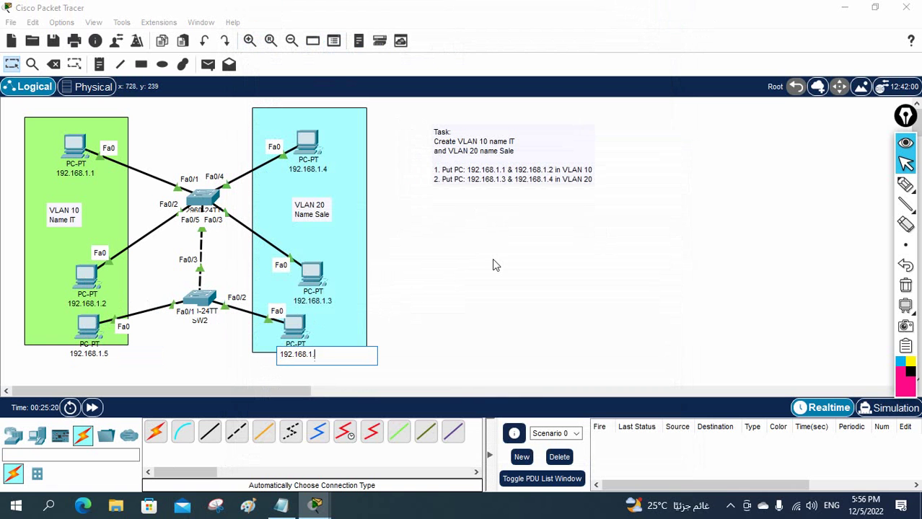
key(ctrl+a)
key(ctrl+c)
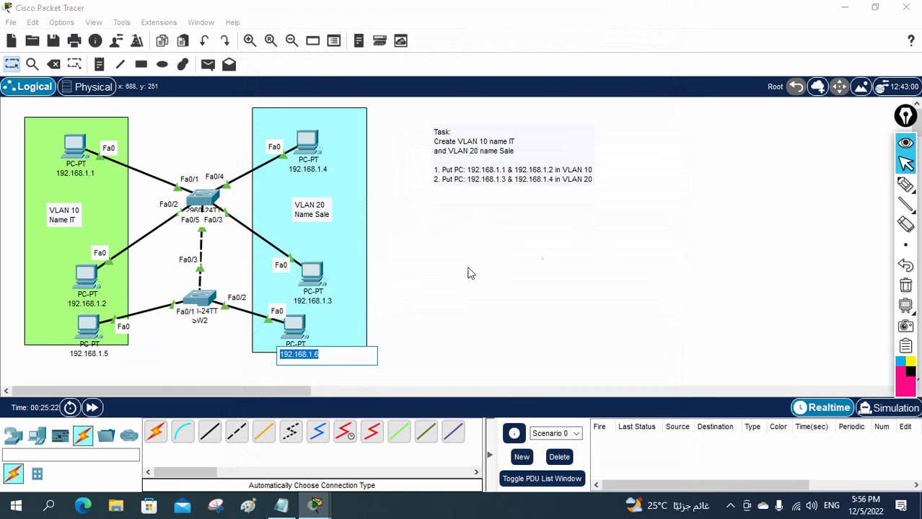
Give the 192.168.1.6 PC the static IPv4 address 192.168.1.6 and fill in its default subnet mask
click(289, 326)
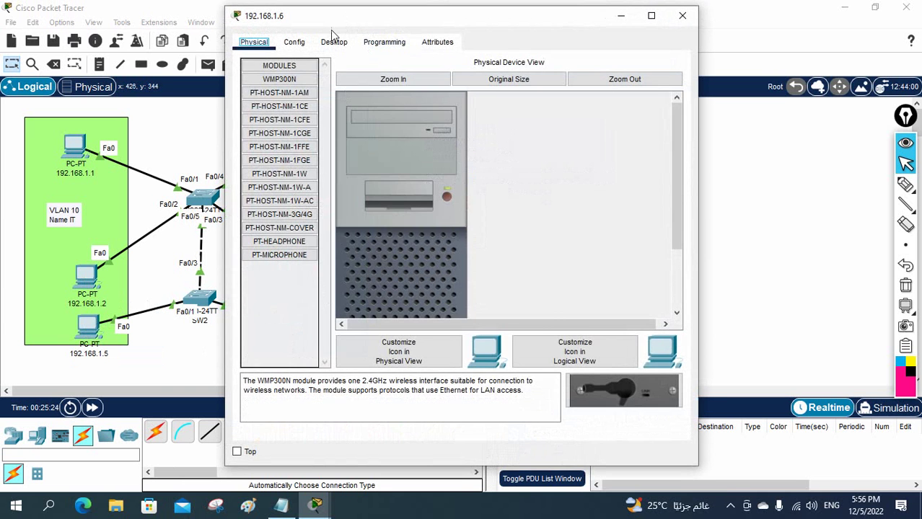
click(334, 42)
click(307, 75)
click(426, 136)
key(ctrl+v)
click(445, 154)
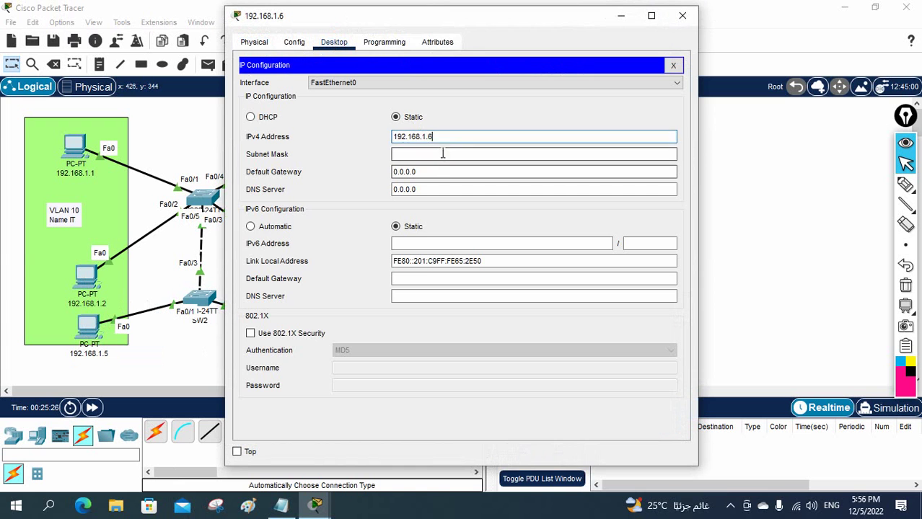
click(681, 15)
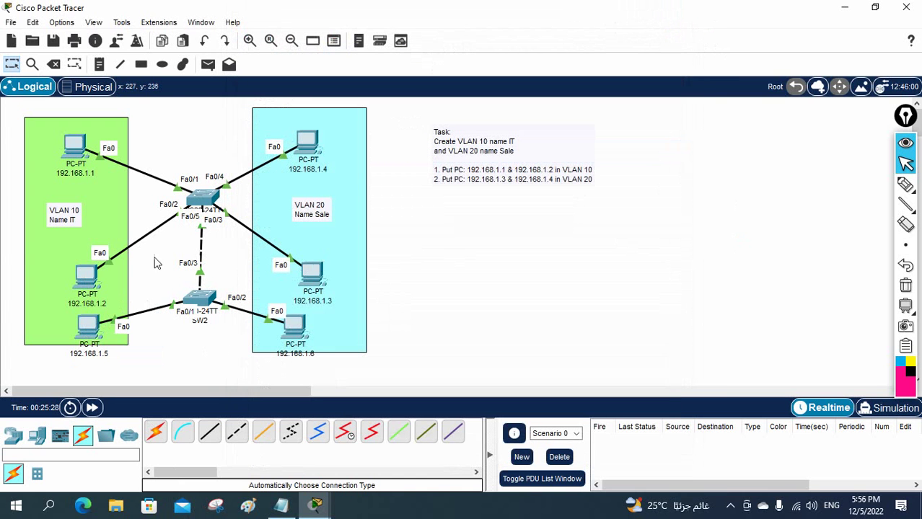
Space out PCs 192.168.1.2 and 192.168.1.5 in the VLAN 10 area, and 192.168.1.3 and 192.168.1.6 in the VLAN 20 area
drag(89, 274, 75, 249)
drag(92, 326, 80, 306)
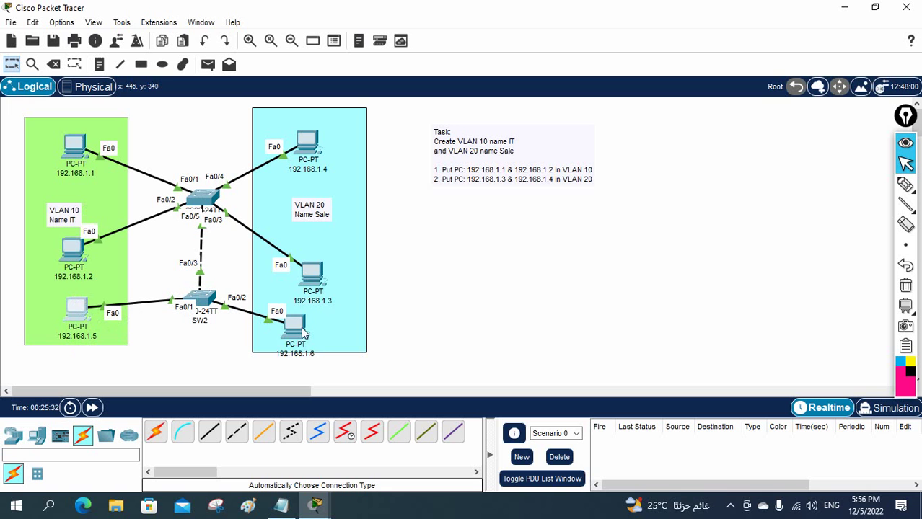
drag(301, 330, 315, 326)
drag(317, 280, 328, 259)
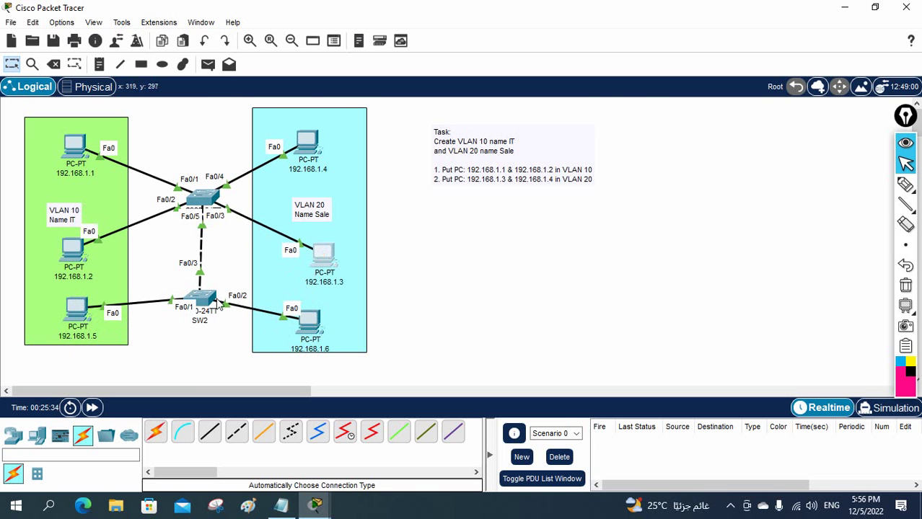
Move SW2 down level with PCs 192.168.1.5 and 192.168.1.6, and bring up its command line at the user prompt in an enlarged window
mouse_move(202, 307)
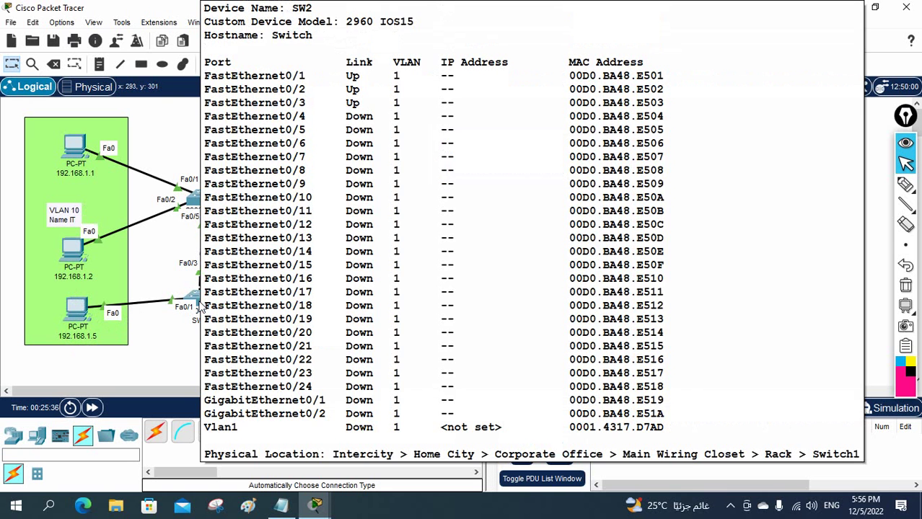
drag(202, 307, 202, 324)
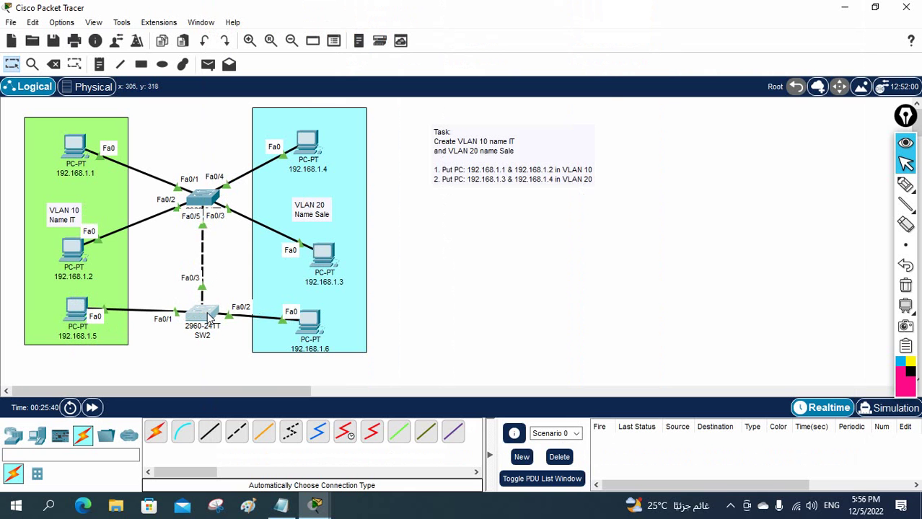
click(208, 318)
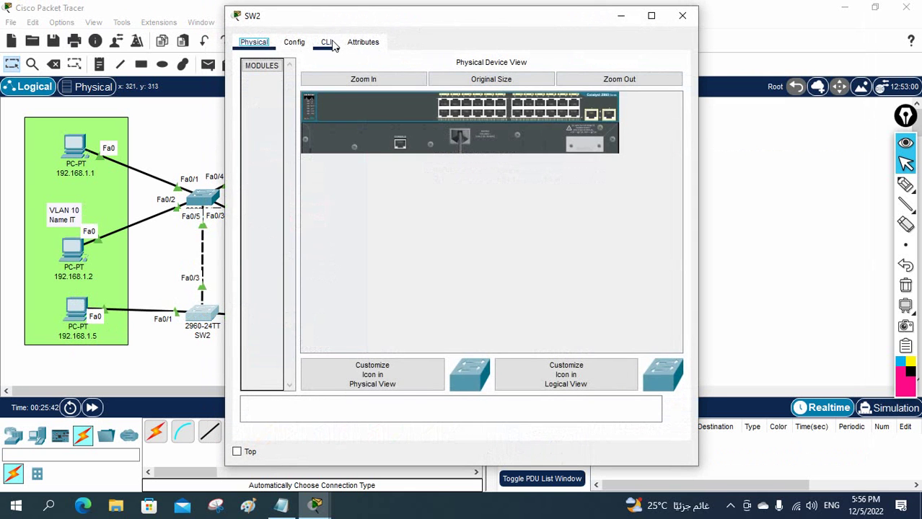
click(333, 45)
drag(698, 138, 856, 142)
drag(526, 18, 664, 27)
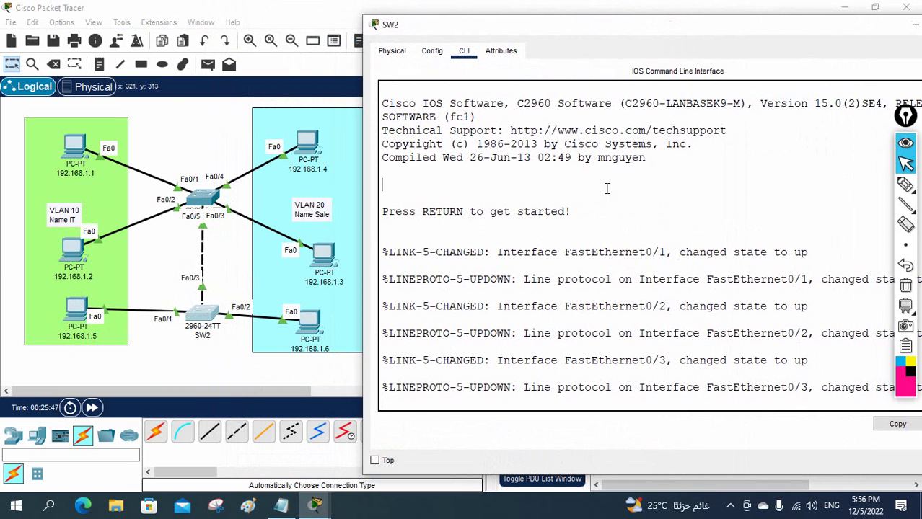
key(Return)
key(Return)
key(Return)
key(Return)
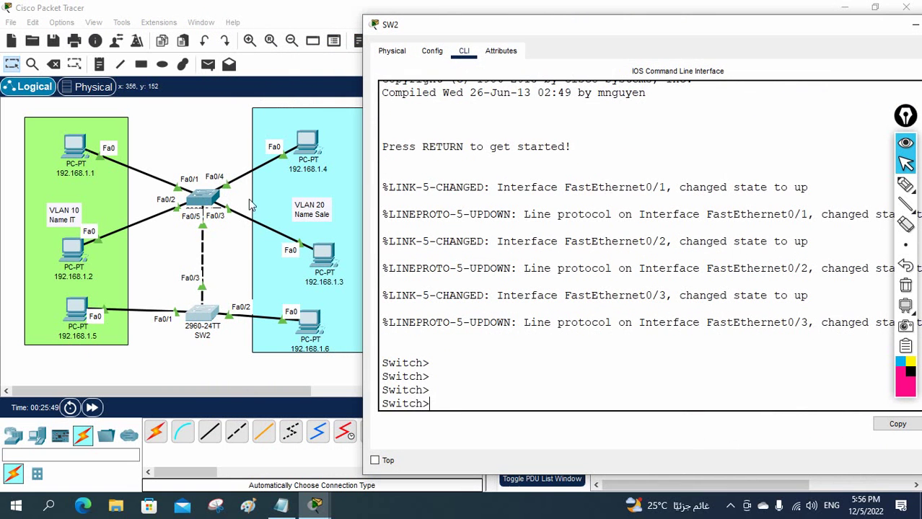
Check the IP configuration of the 192.168.1.5 PC with ipconfig in its command prompt
click(77, 310)
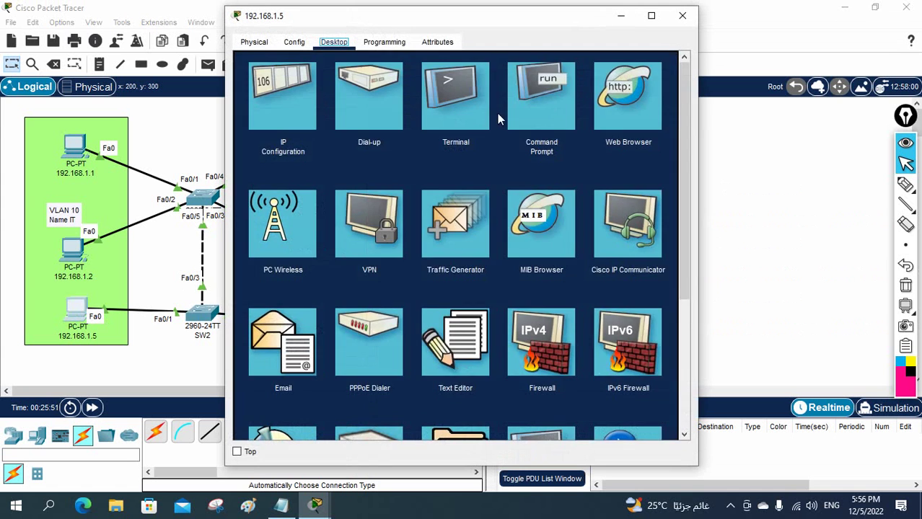
click(497, 113)
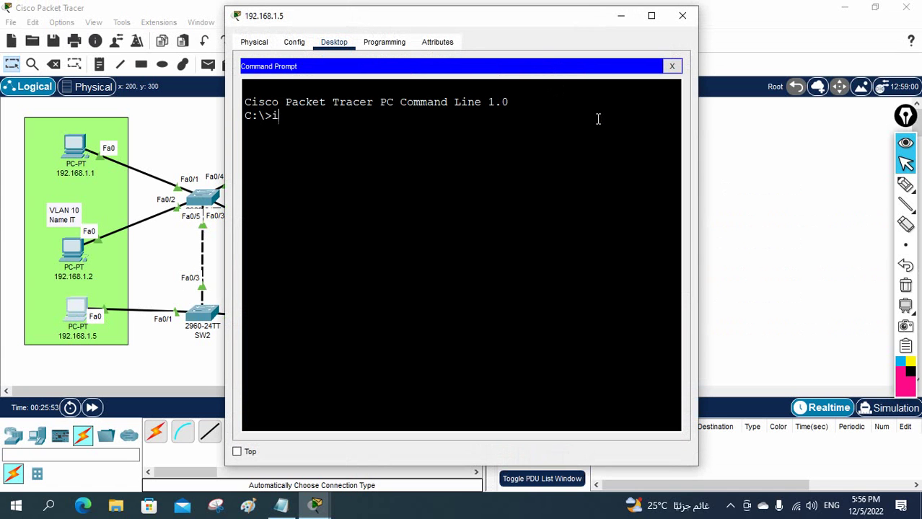
text(ipconfig)
key(Return)
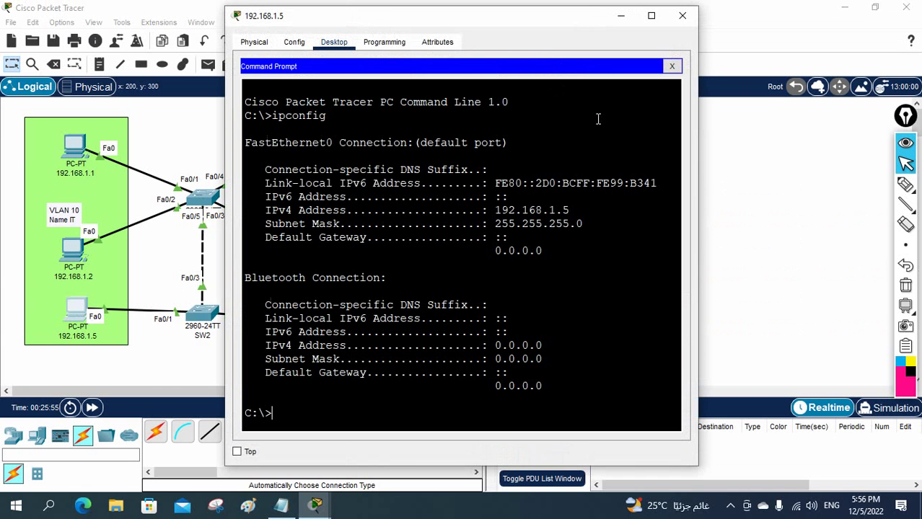
drag(568, 211, 496, 207)
click(608, 284)
Ping 192.168.1.1 from the 192.168.1.5 PC and minimize the PC's window
text(ping 192.168)
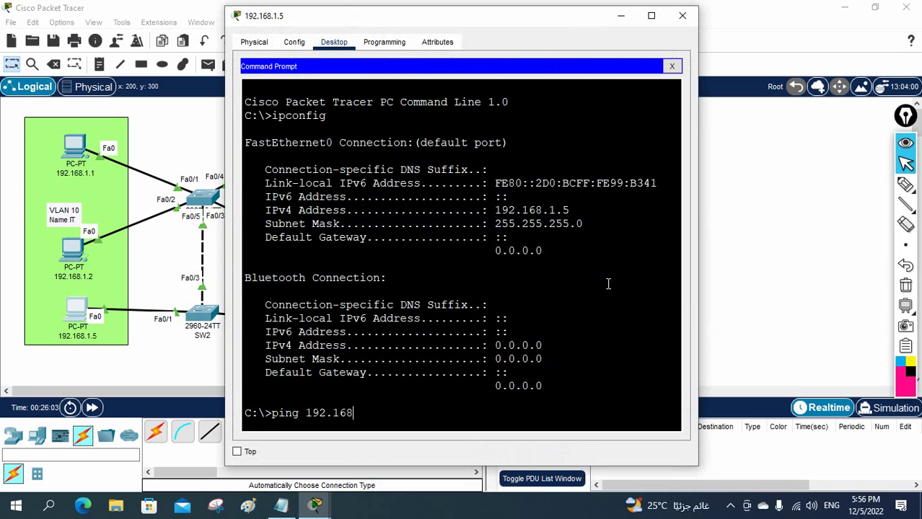
text(.1.1)
key(Return)
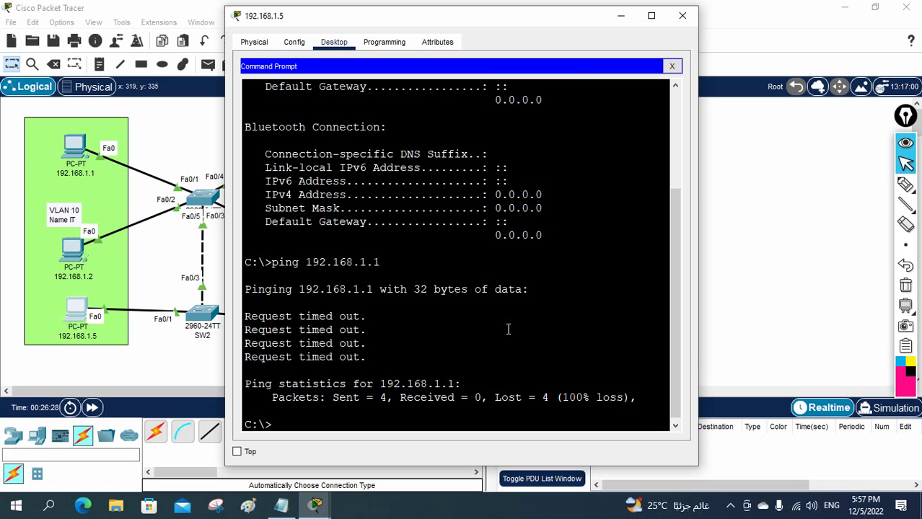
click(618, 16)
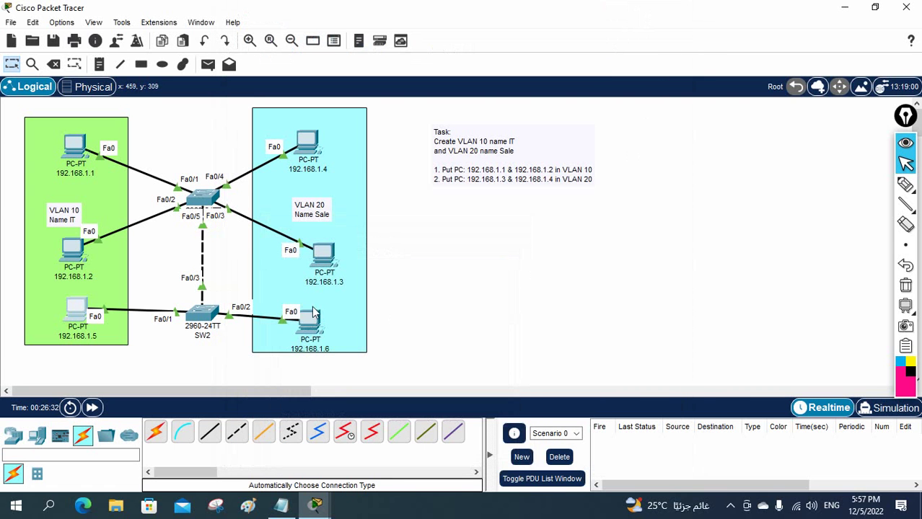
Enter global configuration mode on the second switch and set its hostname to SW2
click(210, 314)
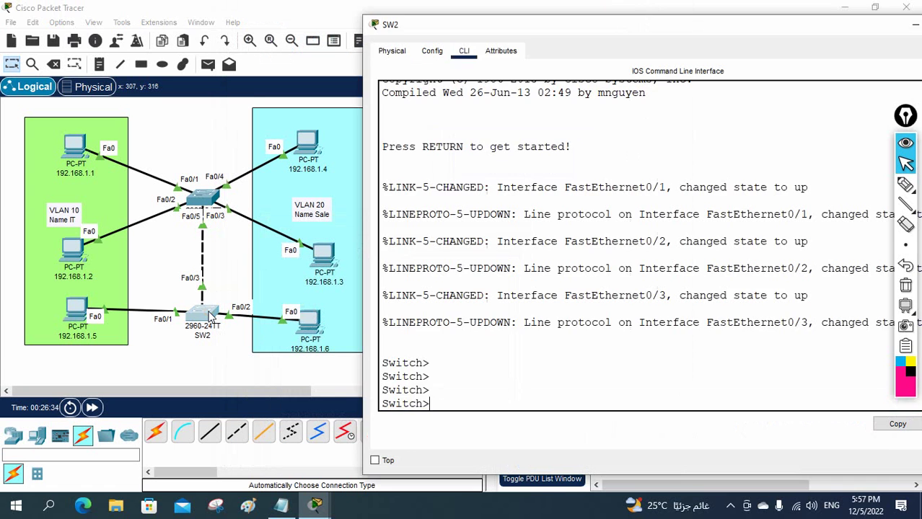
click(512, 311)
key(Return)
text(config )
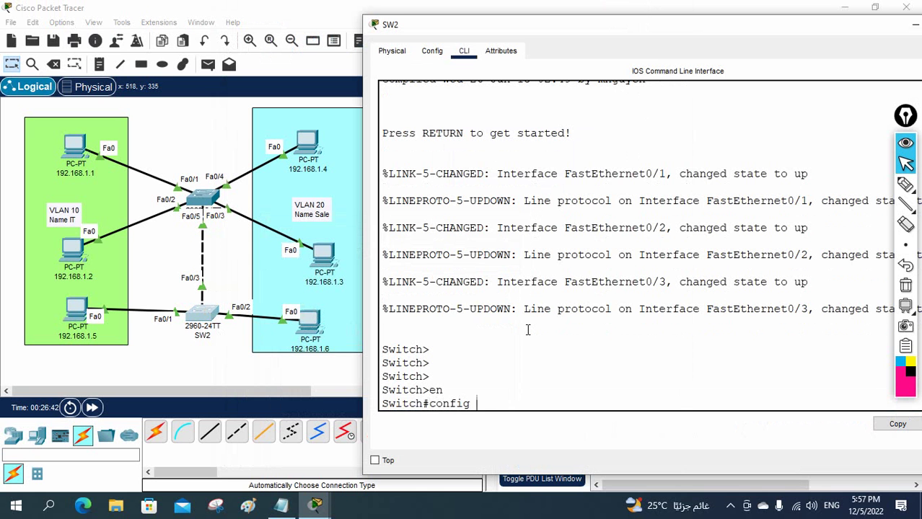
text(t)
key(Return)
text(host)
key(Tab)
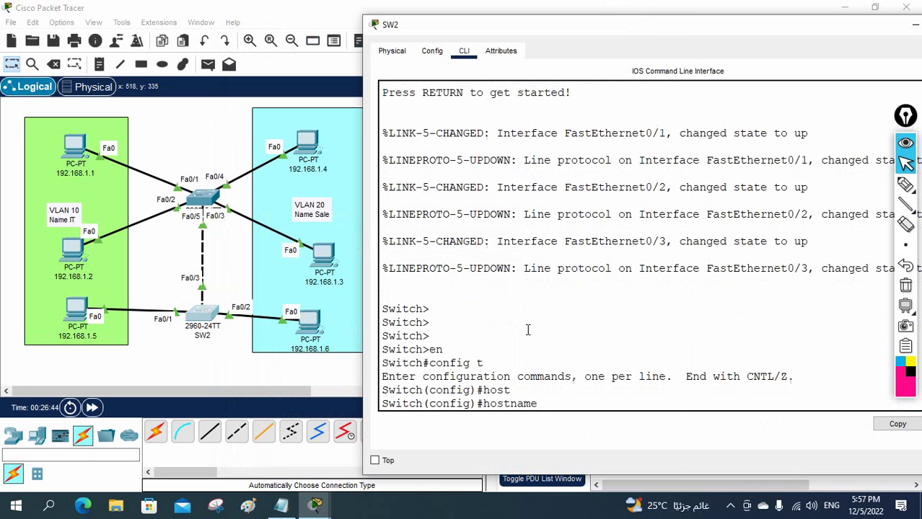
text(SW2)
key(Return)
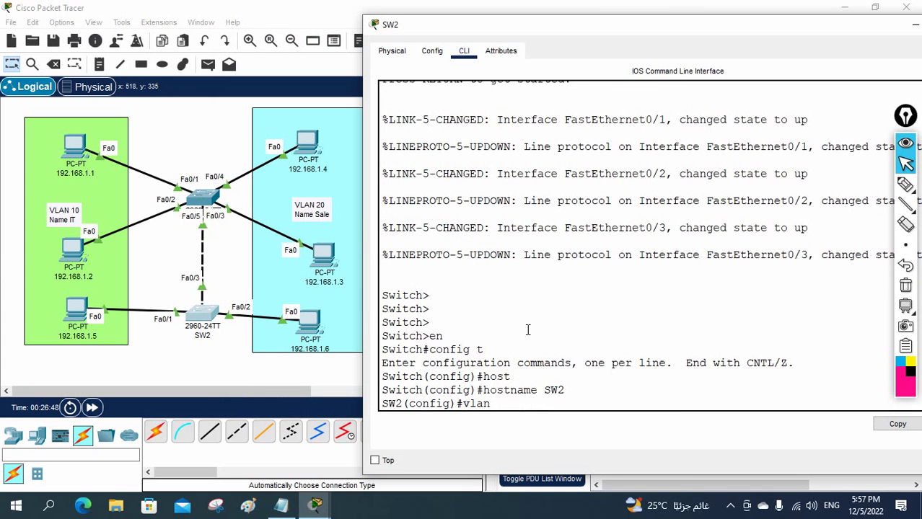
Create VLAN 10 on SW2 and name it IT
text(vlan 10)
key(Return)
text(name IT)
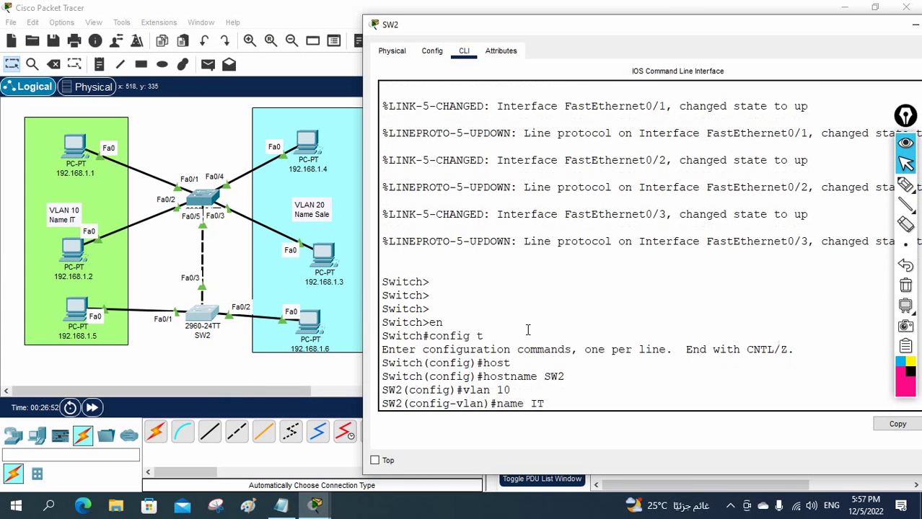
key(Return)
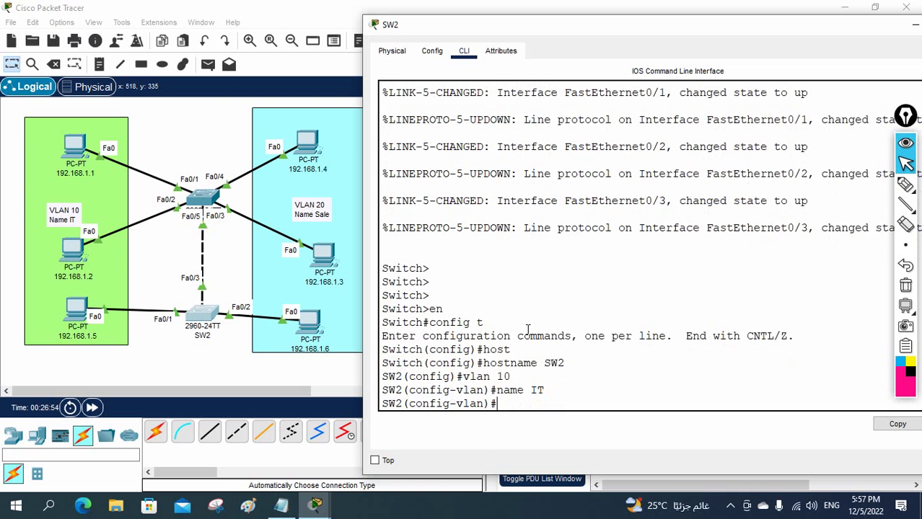
Create VLAN 20 on SW2 with the name Sale and return to global configuration mode
text(vlan 20)
key(Return)
text(name S)
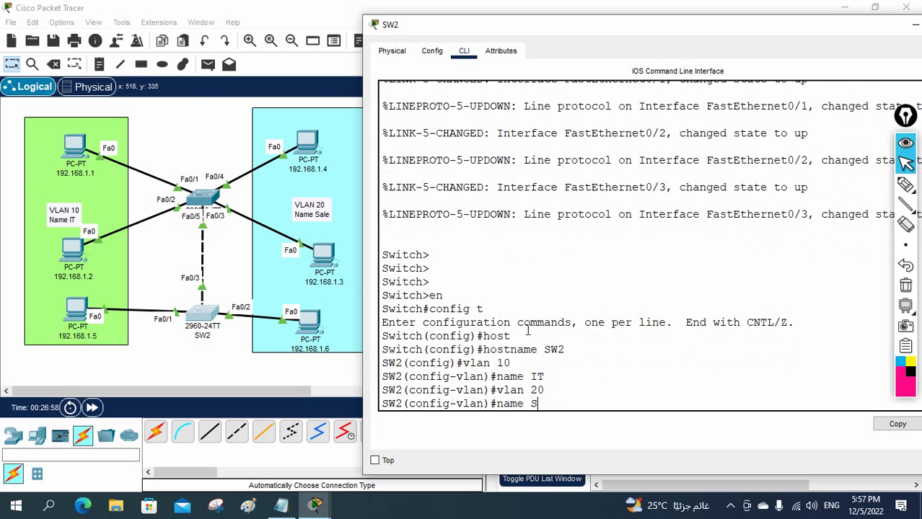
text(ale)
key(Return)
text(e)
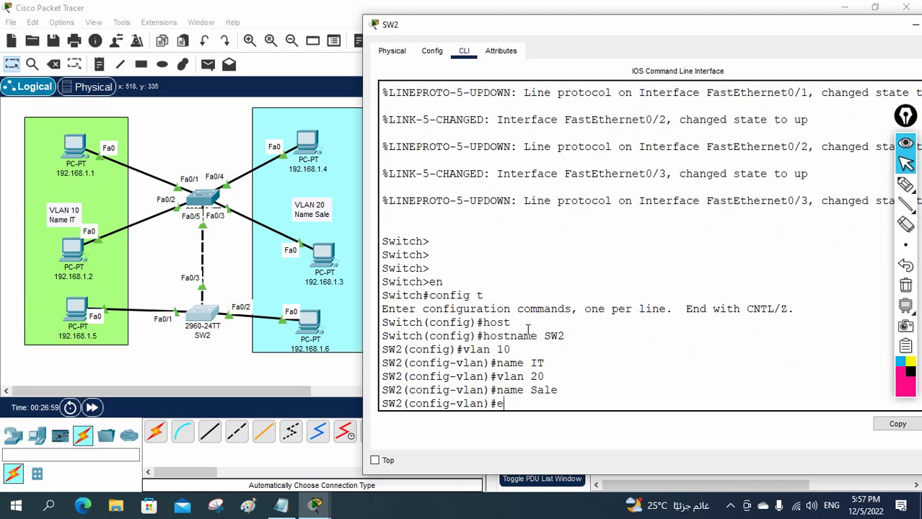
text(xit)
key(Return)
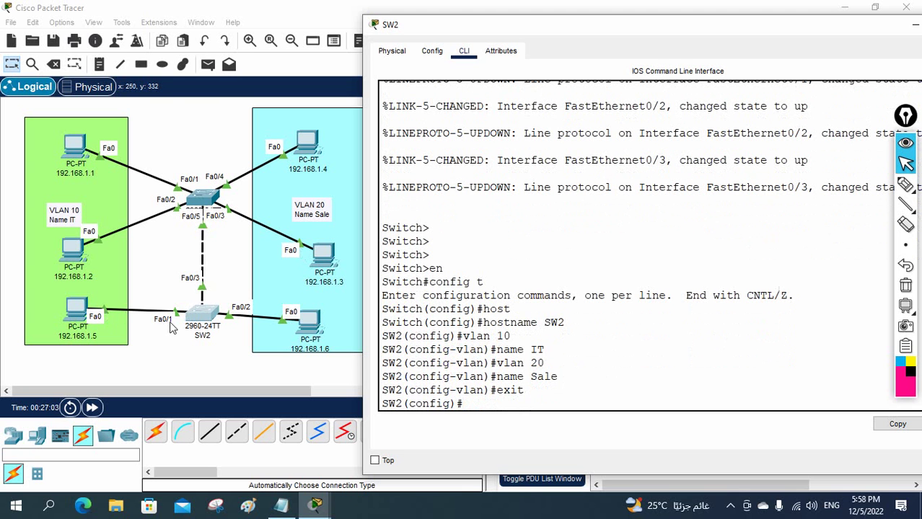
Set SW2's interface f0/1 to switchport mode access
text(int f0/1)
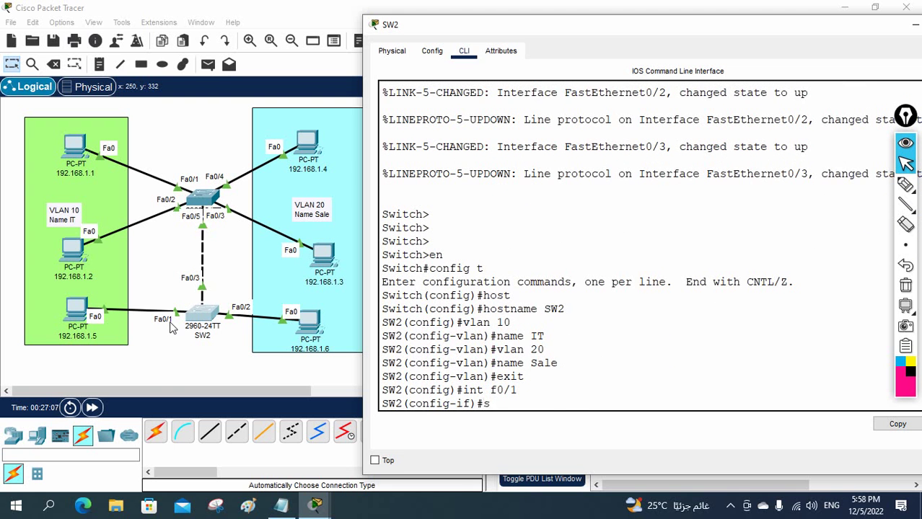
text(w)
key(Tab)
text(mo)
key(Tab)
text(a)
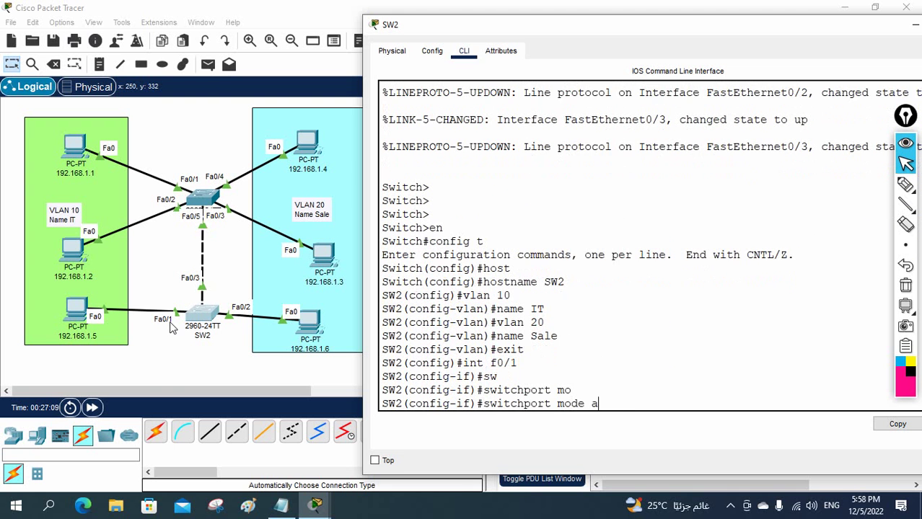
key(Tab)
key(Return)
Assign SW2's interface f0/1 to access VLAN 10
text(sw)
key(Tab)
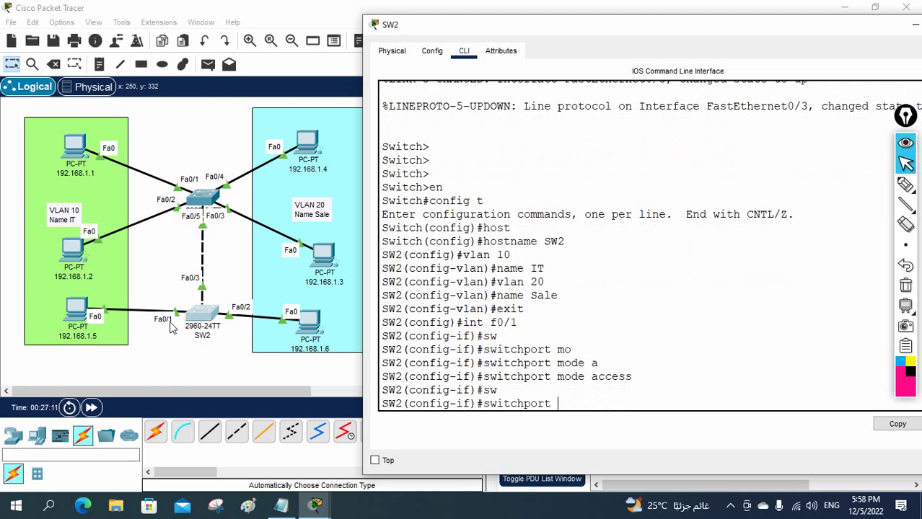
text(acc)
key(Tab)
text(vlan)
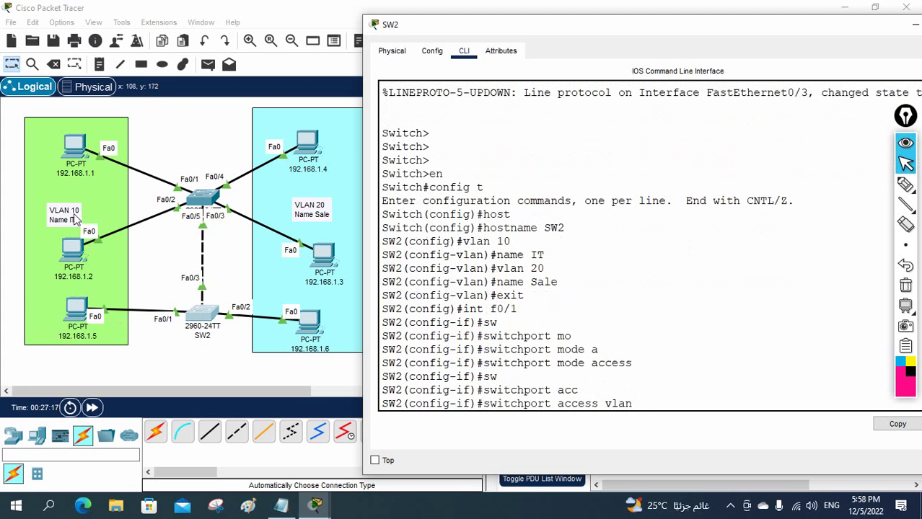
text( 10)
key(Return)
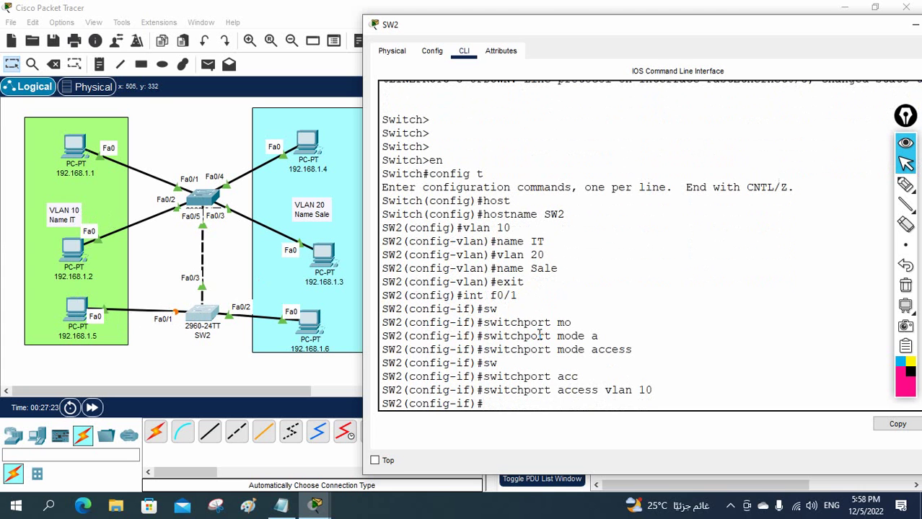
Leave the f0/1 configuration and set SW2's interface f0/2 to switchport mode access
text(exit)
key(Return)
text(in)
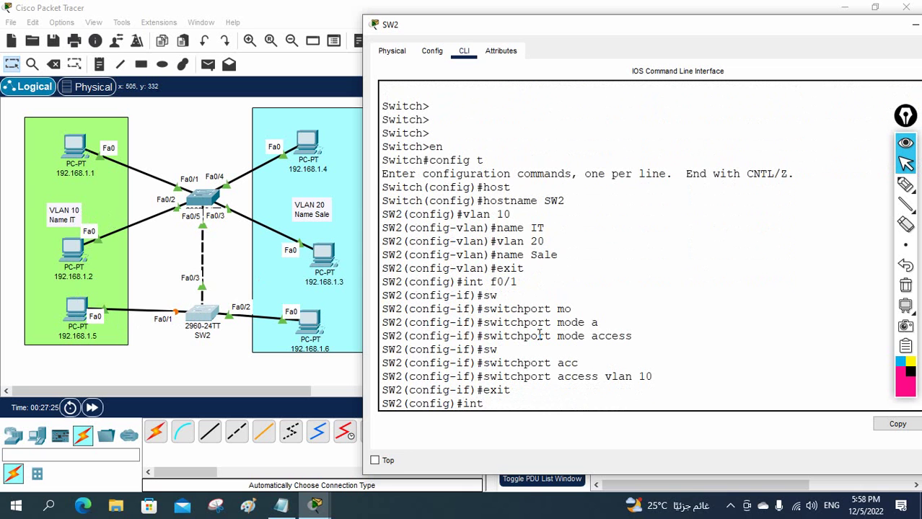
text(t f0/2)
key(Return)
text(sw)
key(Tab)
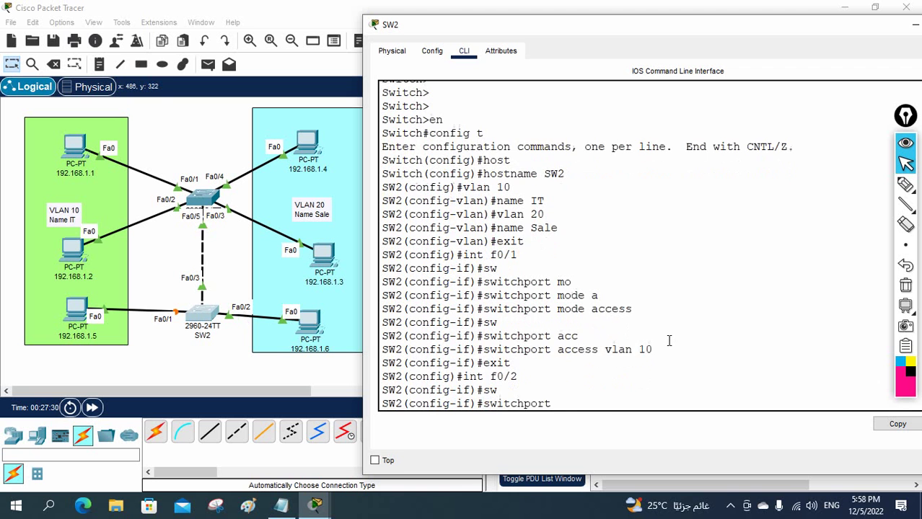
text(mo)
key(Tab)
text(acc)
key(Tab)
key(Return)
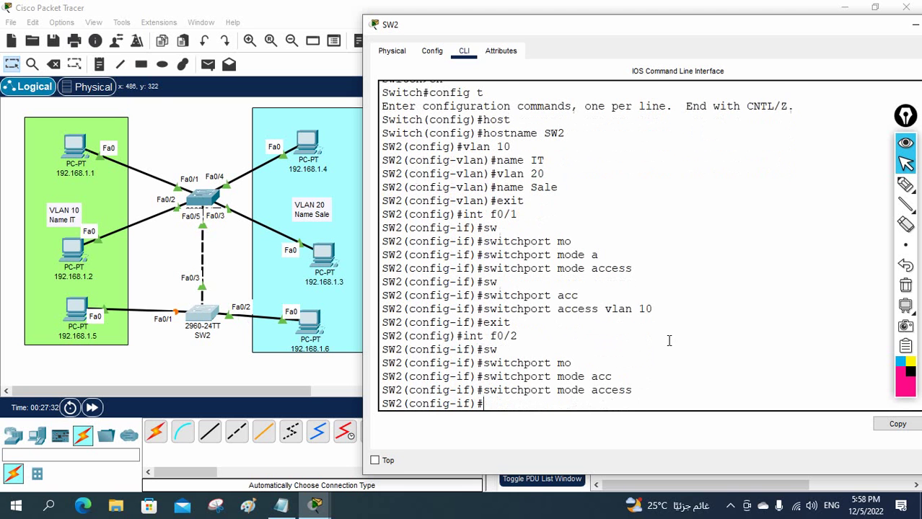
Assign SW2's interface f0/2 to access VLAN 20
text(sw)
key(Tab)
text(acc)
key(Tab)
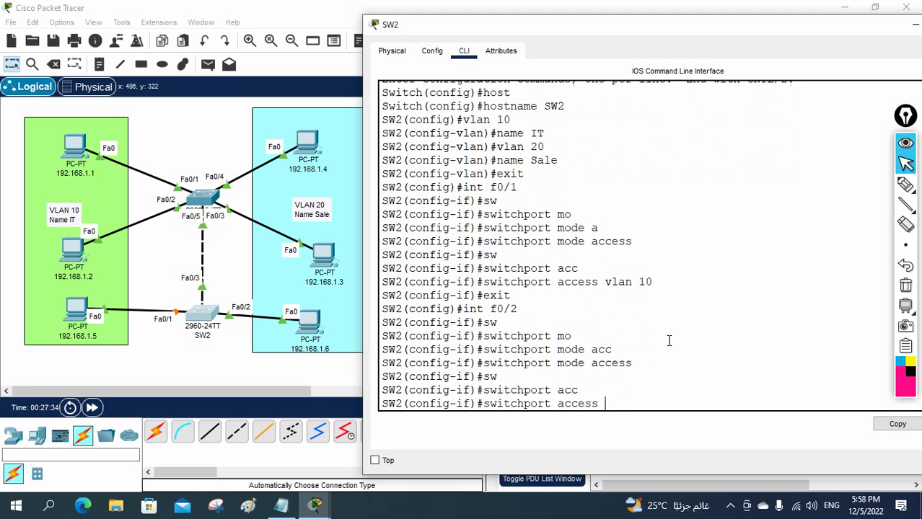
text(vlan 20)
key(Return)
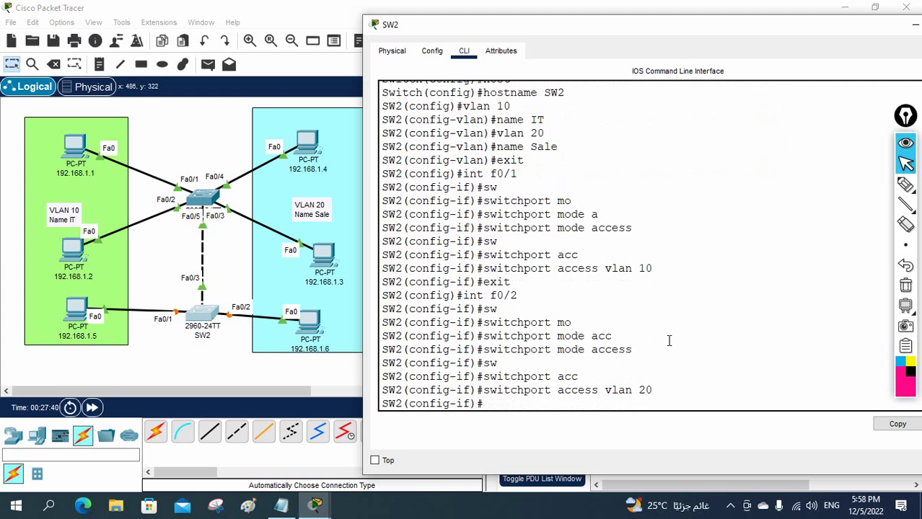
Display SW2's brief VLAN table and check the port assignments of VLANs 10 and 20
text(do sh vlan br)
key(Return)
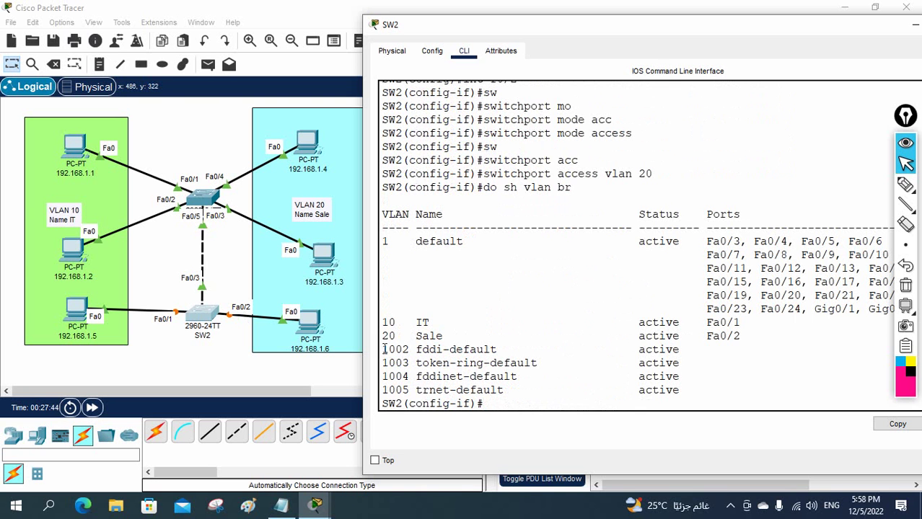
drag(380, 322, 755, 337)
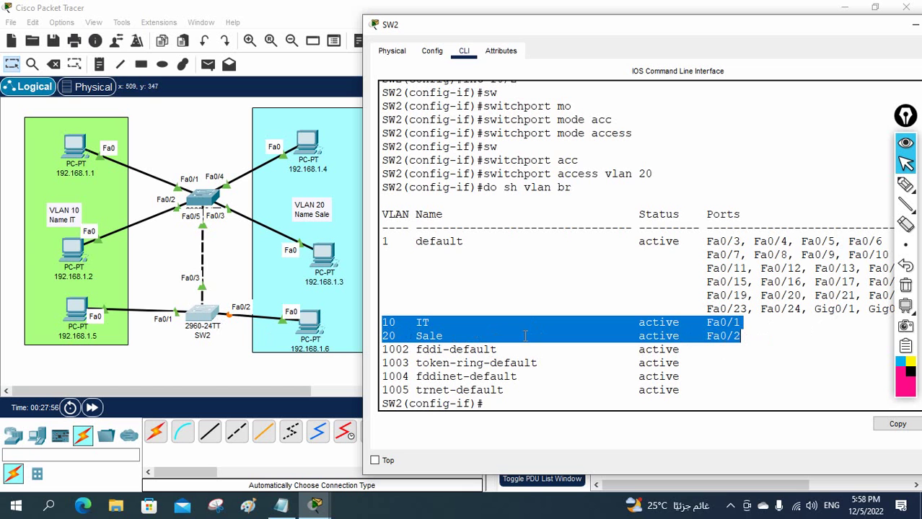
click(724, 354)
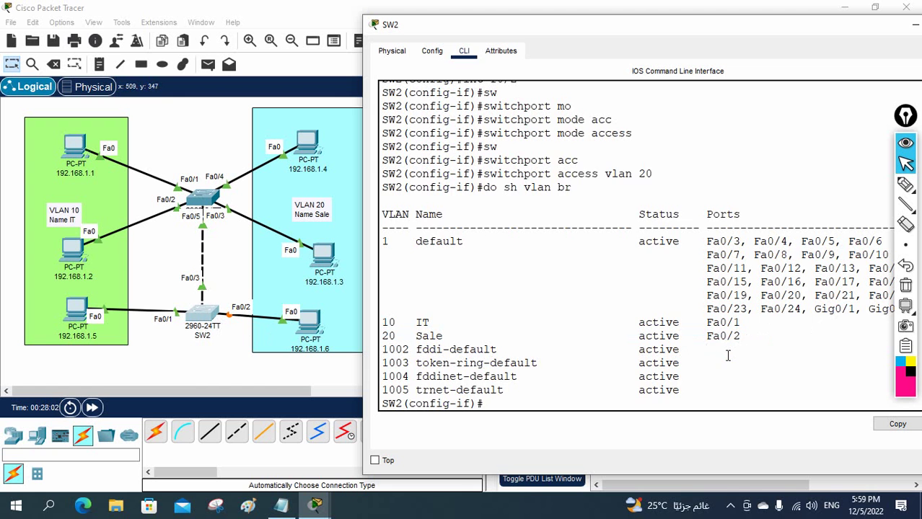
key(Return)
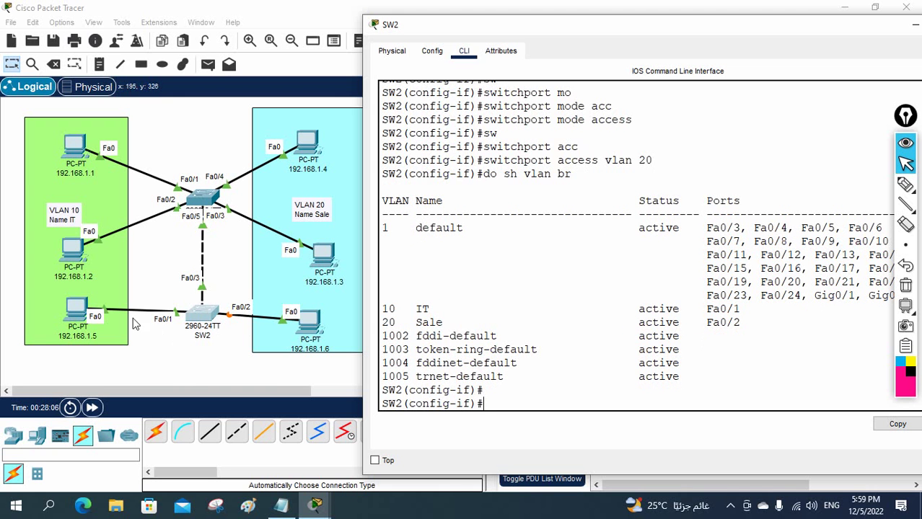
Ping 192.168.1.1 again from the command prompt of PC 192.168.1.5 and close the PC's window
click(85, 310)
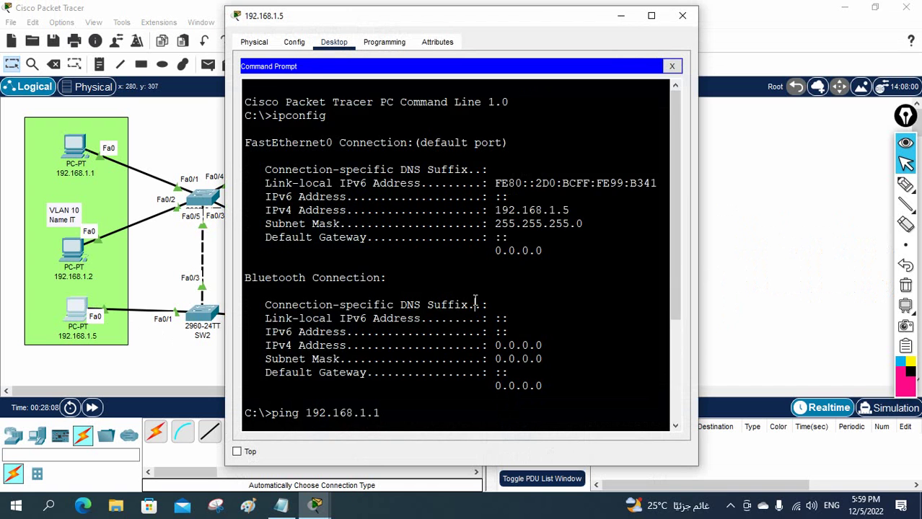
drag(699, 247, 901, 265)
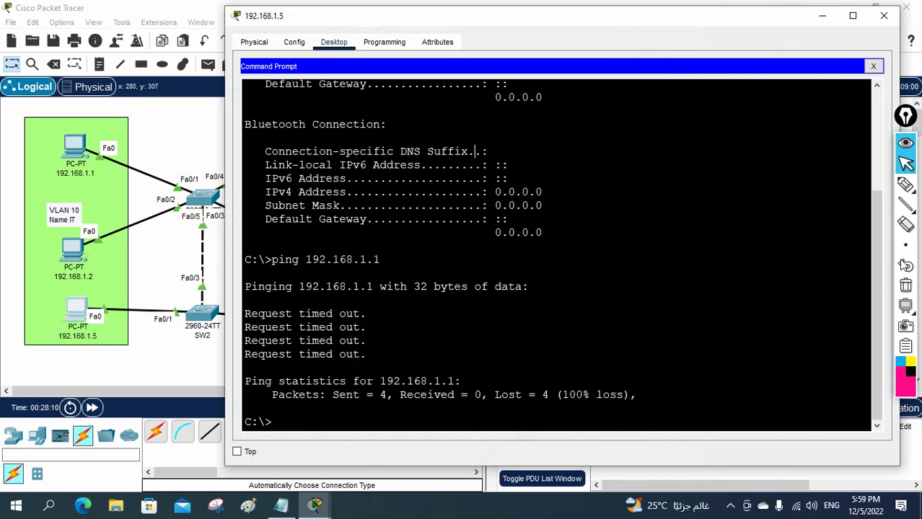
key(Up)
key(Return)
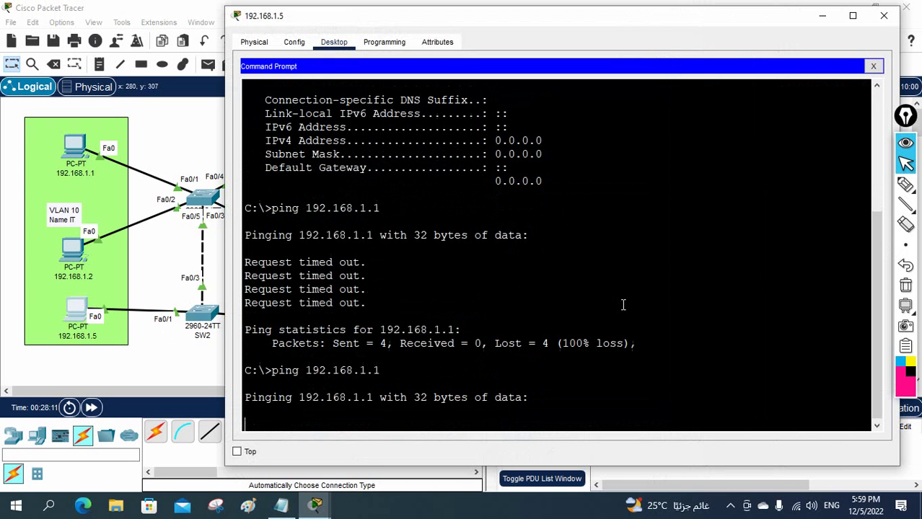
drag(336, 16, 422, 29)
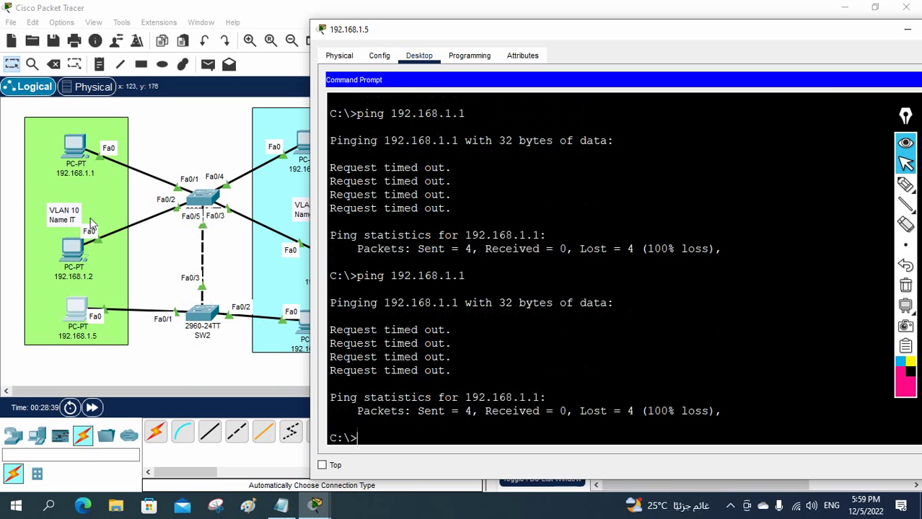
drag(831, 34, 684, 47)
click(822, 42)
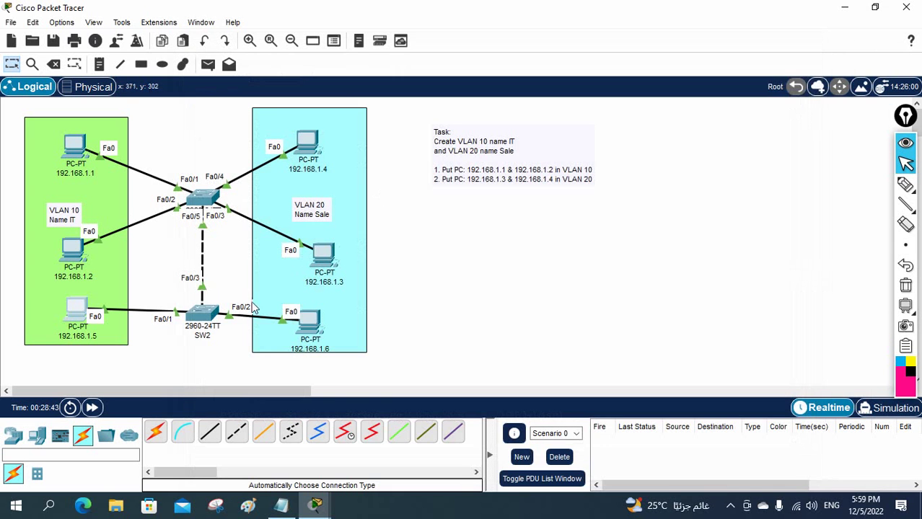
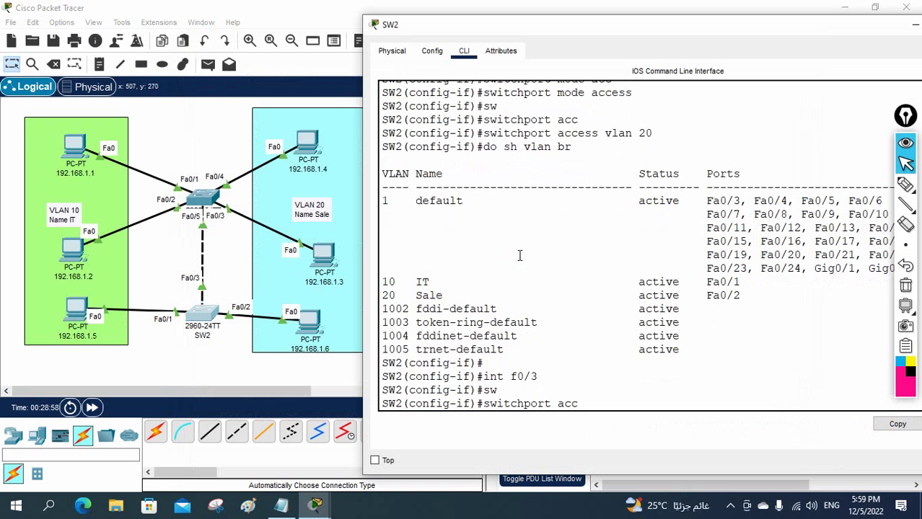
Assign SW2's interface f0/3 to access VLAN 10
key(Tab)
text(vlan 10)
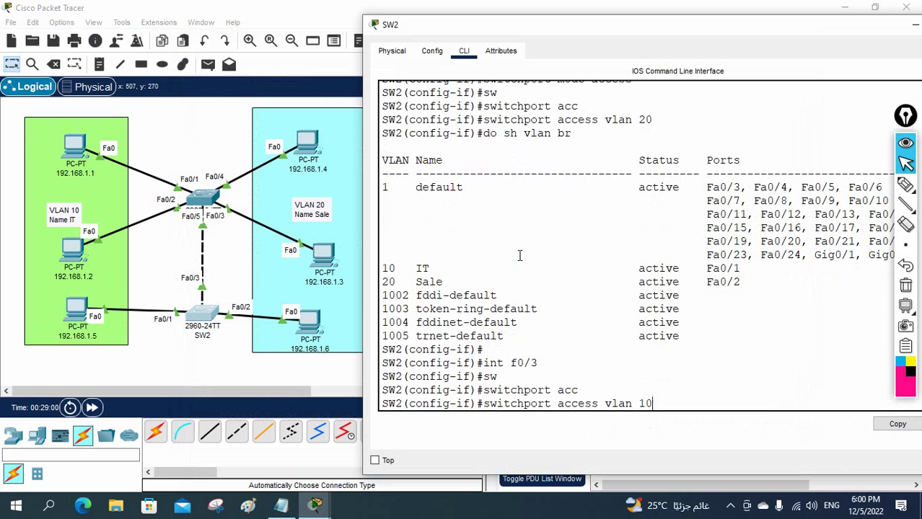
key(Return)
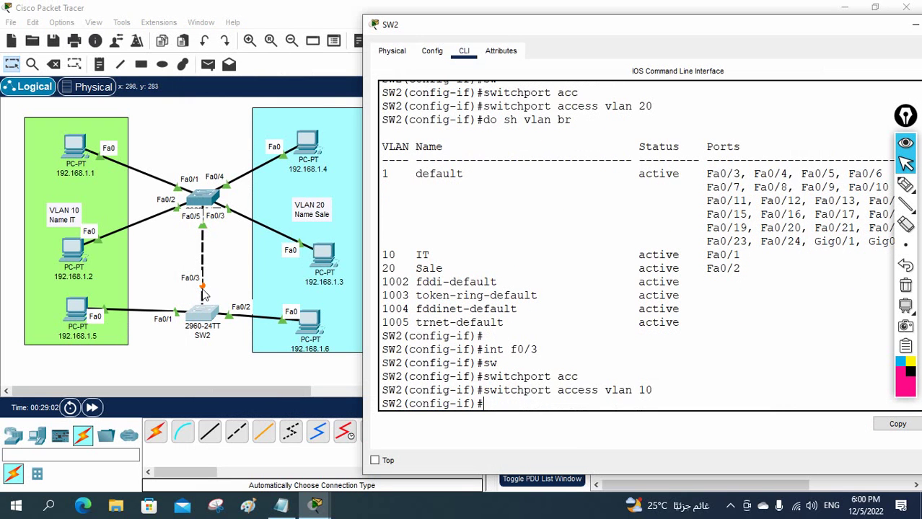
Move the upper switch and PC 192.168.1.3 slightly upward in the topology to clear the link labels
click(205, 201)
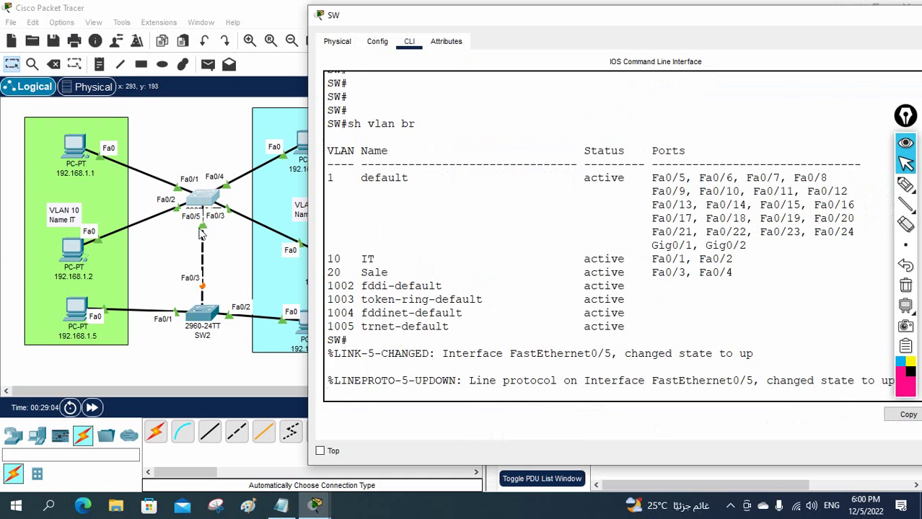
drag(213, 201, 203, 162)
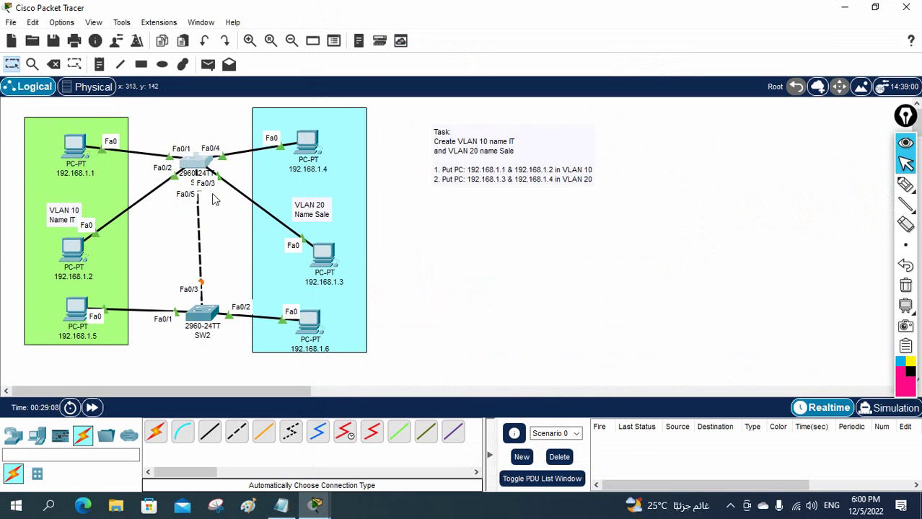
drag(332, 261, 333, 231)
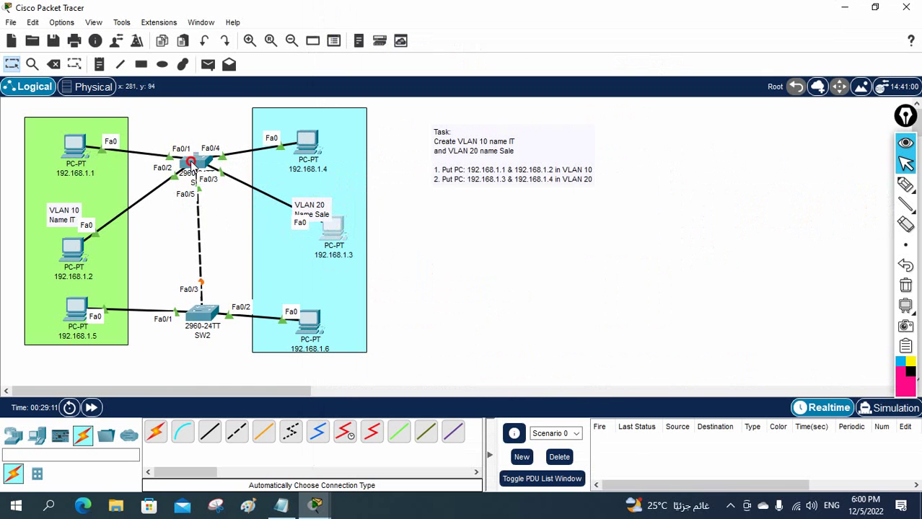
drag(191, 165, 192, 176)
Enter global configuration on the upper switch SW and select interface f0/5
click(191, 176)
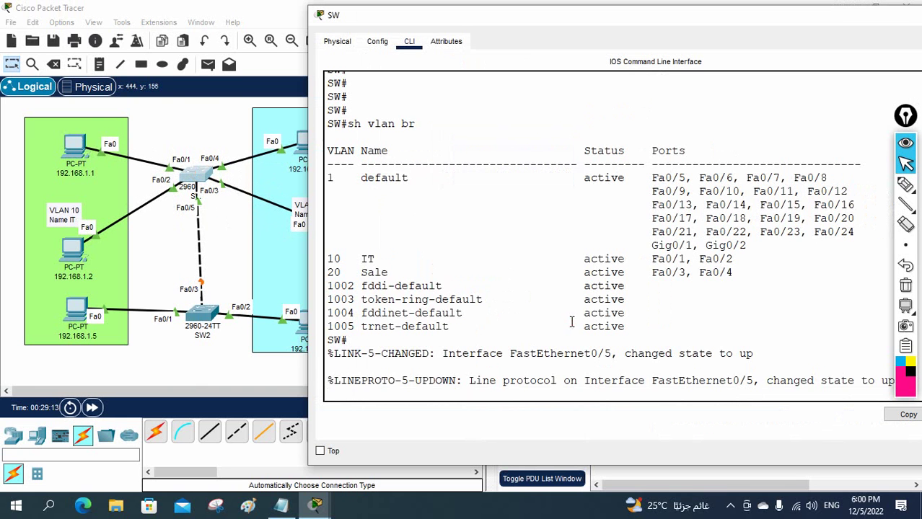
key(Return)
key(Return)
key(Return)
text(config t)
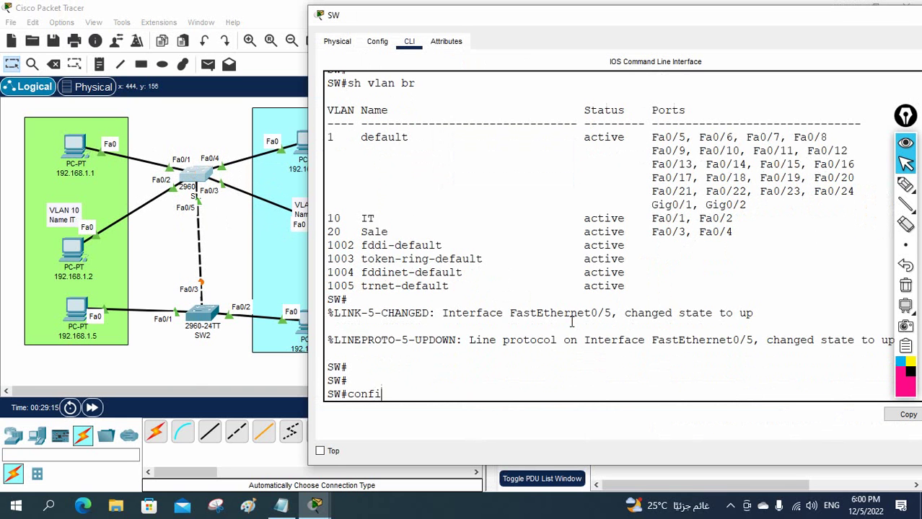
key(Return)
text(int f)
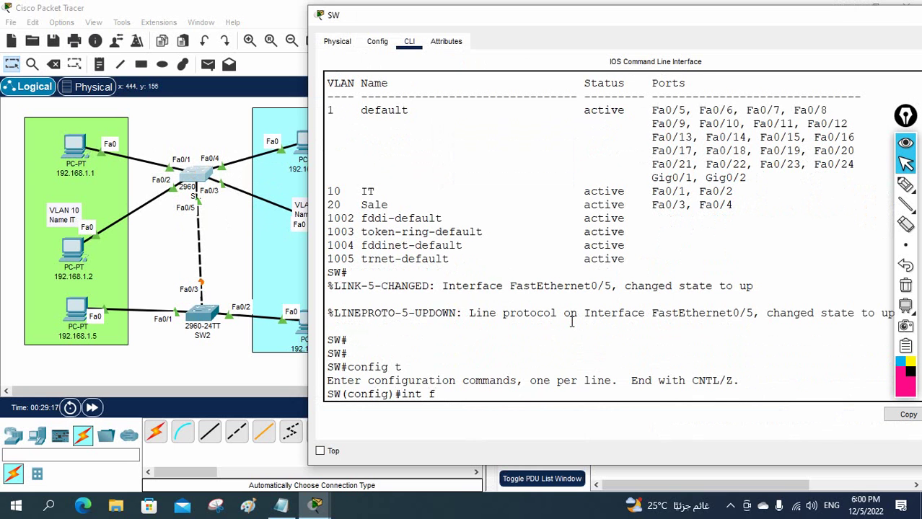
text(0/5)
key(Return)
Assign SW's interface f0/5 to access VLAN 10
text(sw)
key(Tab)
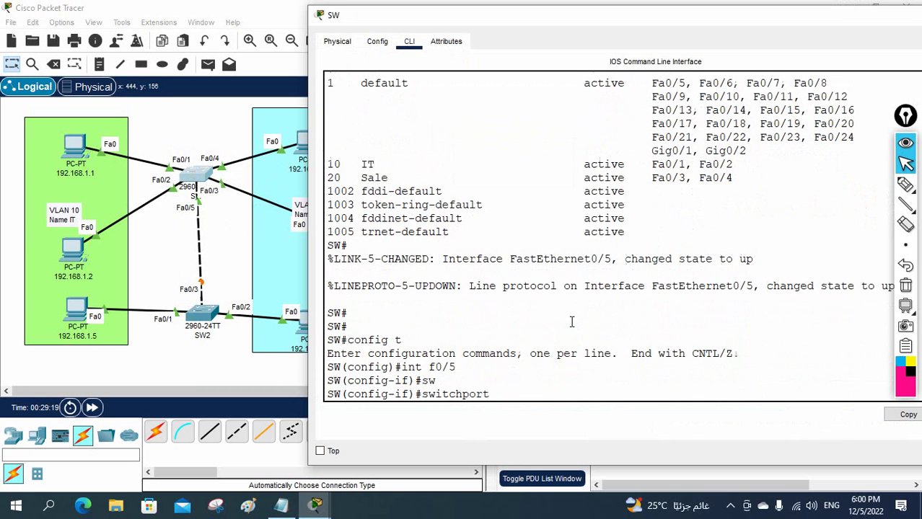
text(acc)
key(Tab)
text(vlan )
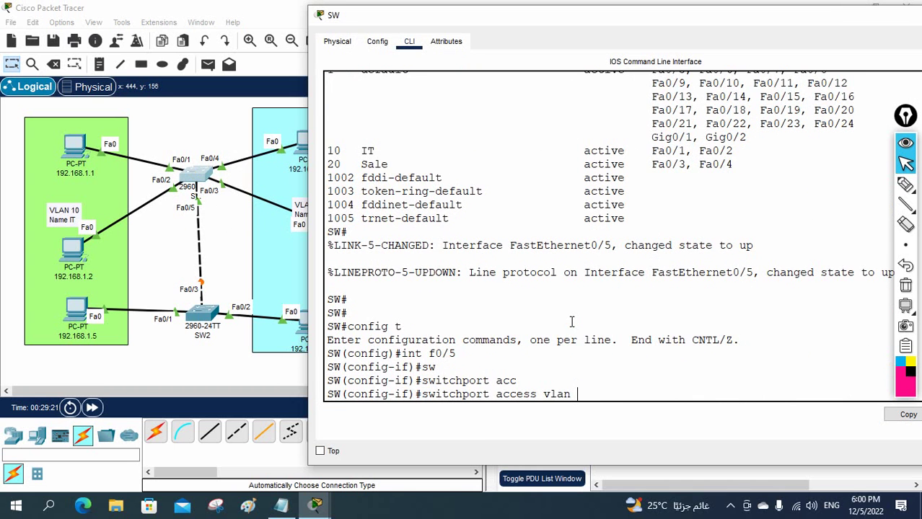
text(10)
key(Return)
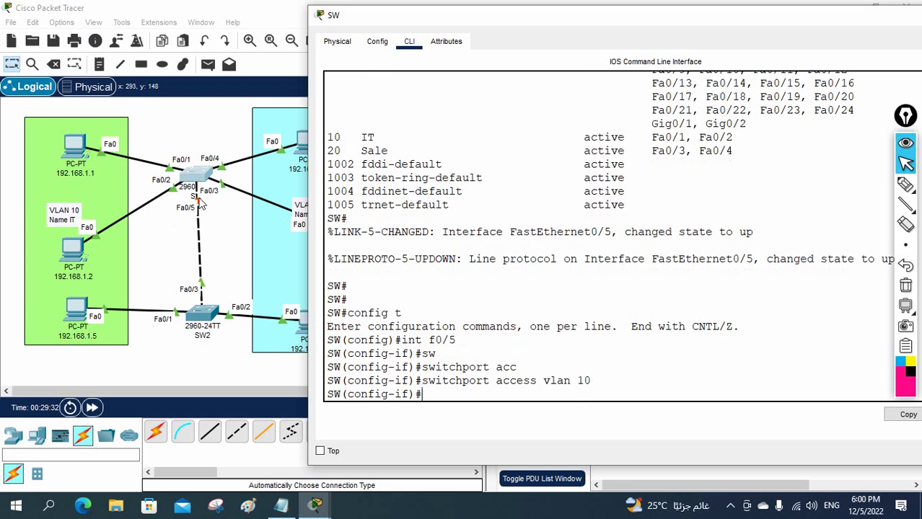
Reopen the command prompt of PC 192.168.1.5 and ping 192.168.1.1 over the VLAN 10 link
click(75, 311)
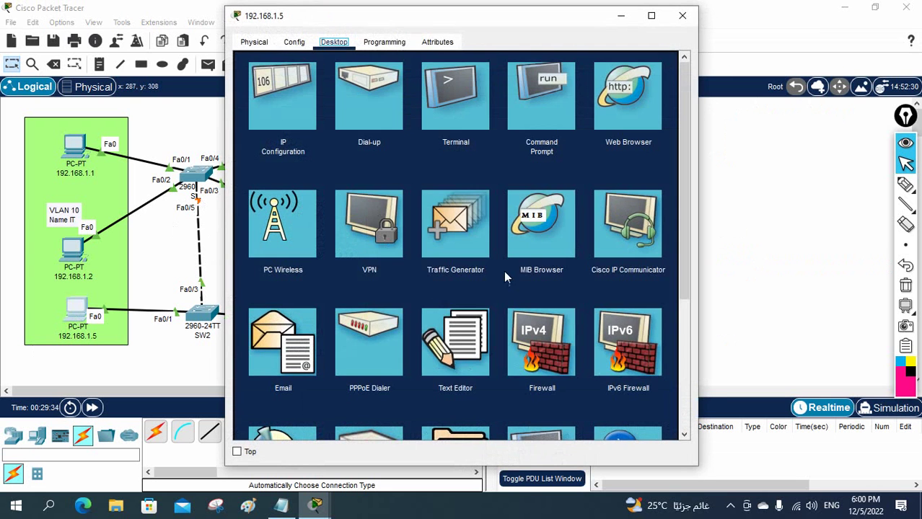
click(548, 108)
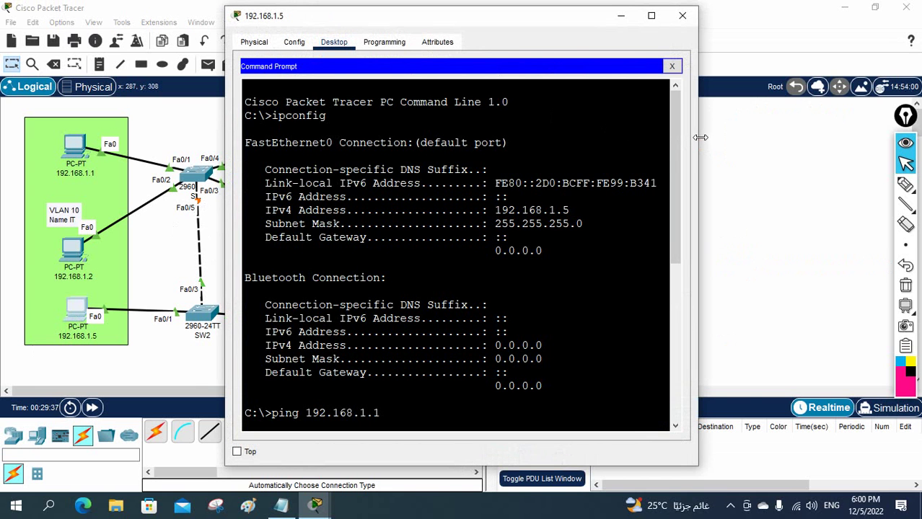
drag(697, 145, 906, 144)
scroll(792, 226, down, 6)
scroll(791, 226, down, 2)
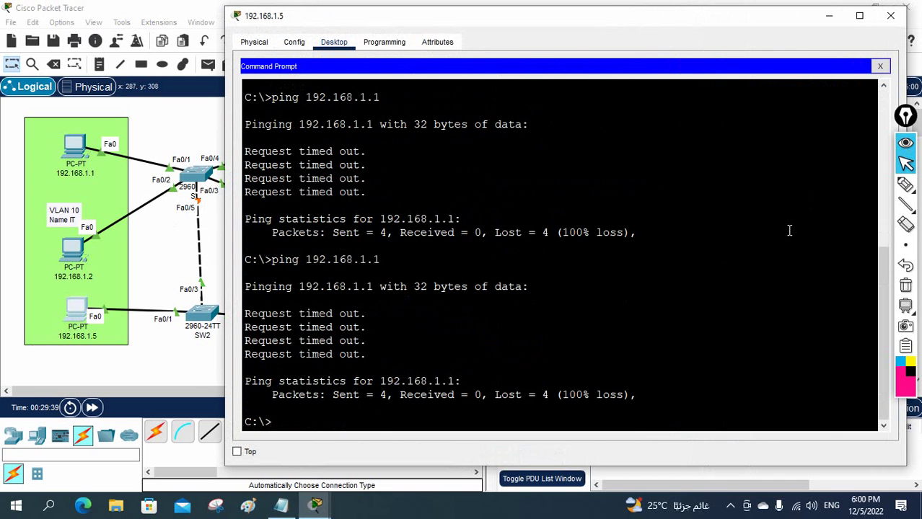
key(Up)
key(Return)
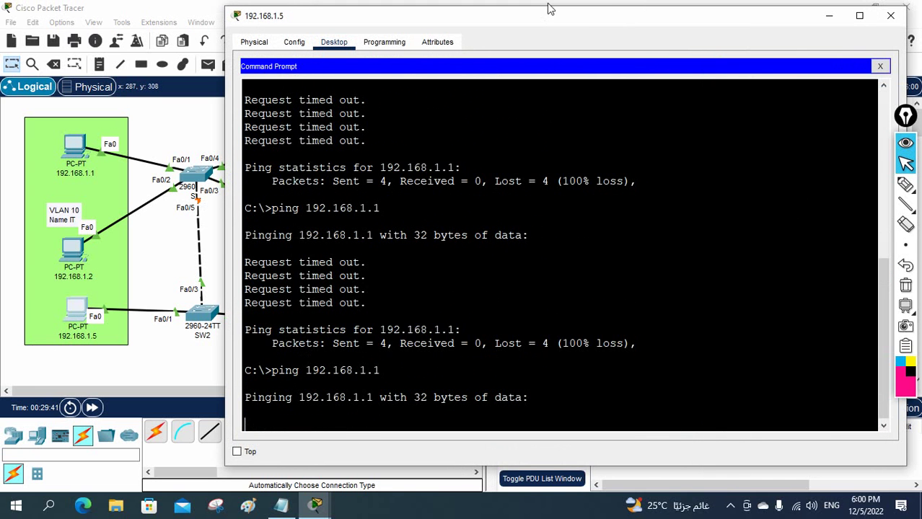
drag(548, 16, 588, 20)
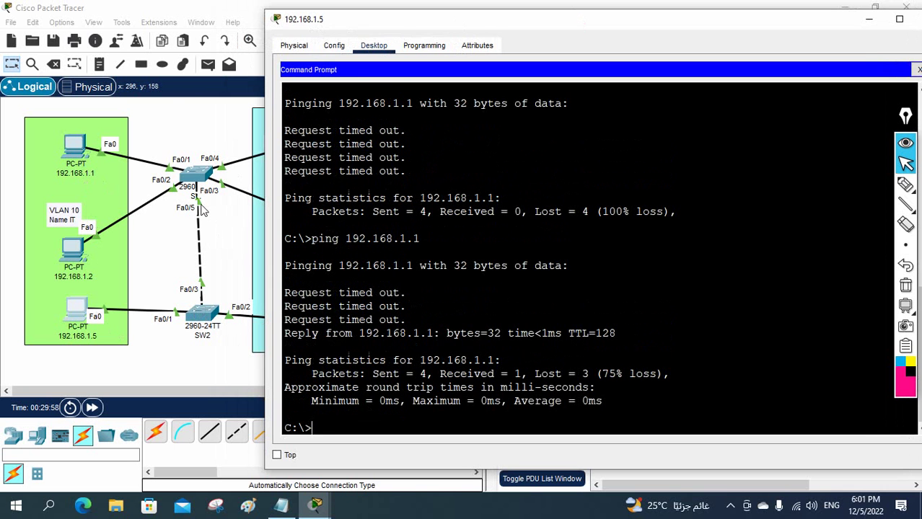
Examine the ping reply, repeat the ping to 192.168.1.1, and close PC 192.168.1.5's window
drag(617, 336, 282, 333)
click(485, 310)
key(Up)
key(Return)
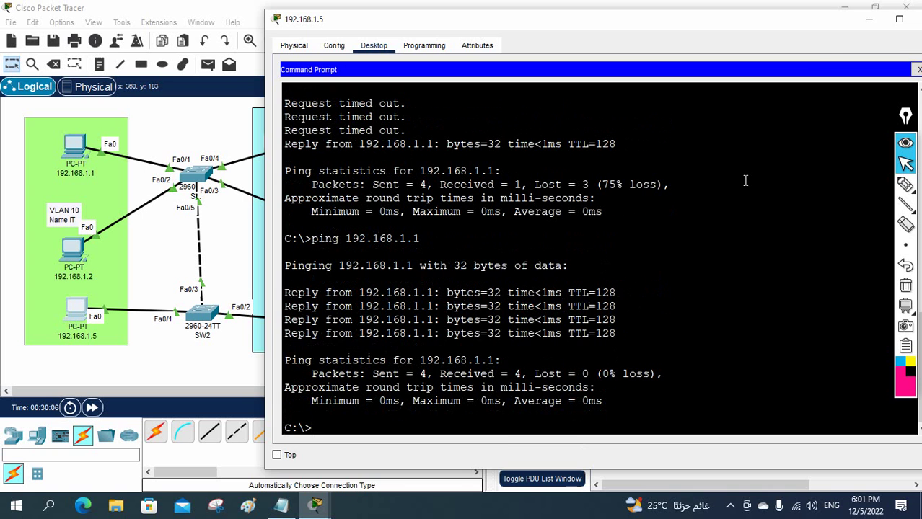
click(905, 7)
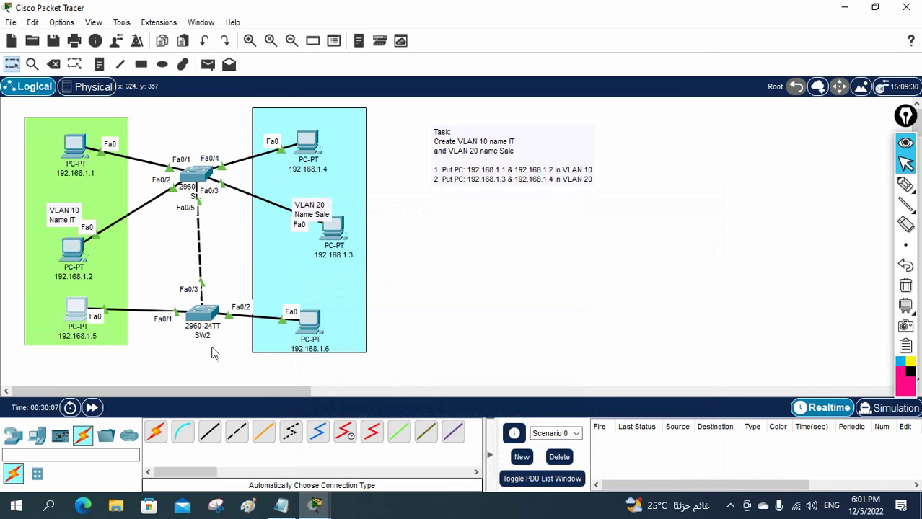
Open the command prompt on PC 192.168.1.6 and check its IPv4 address with ipconfig
click(306, 330)
click(540, 97)
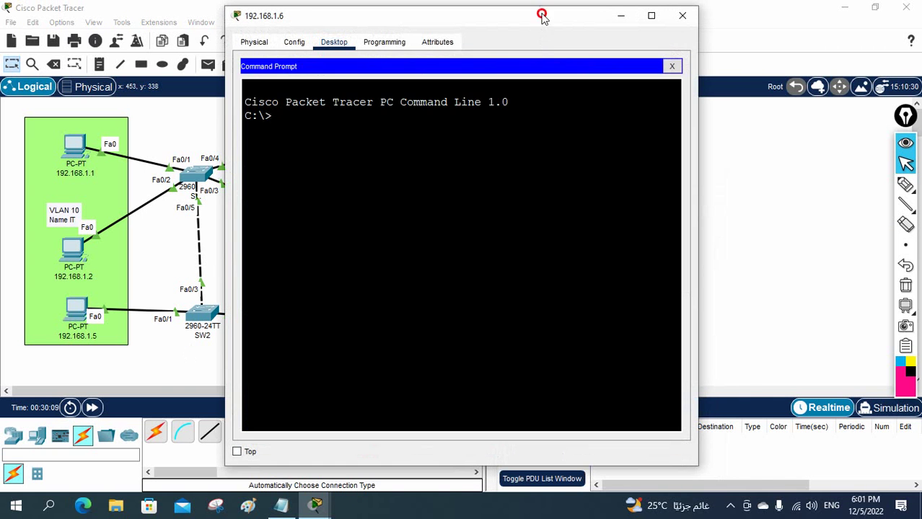
drag(541, 16, 738, 75)
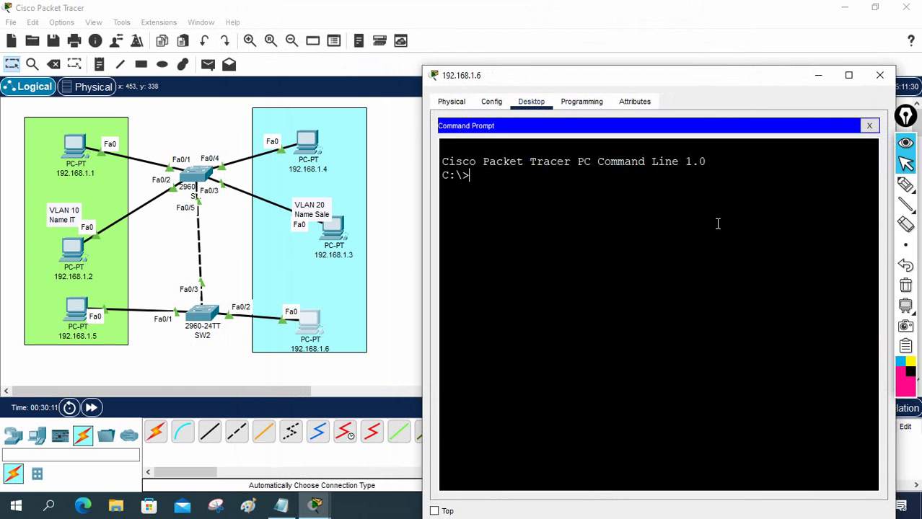
text(ipconfig)
key(Return)
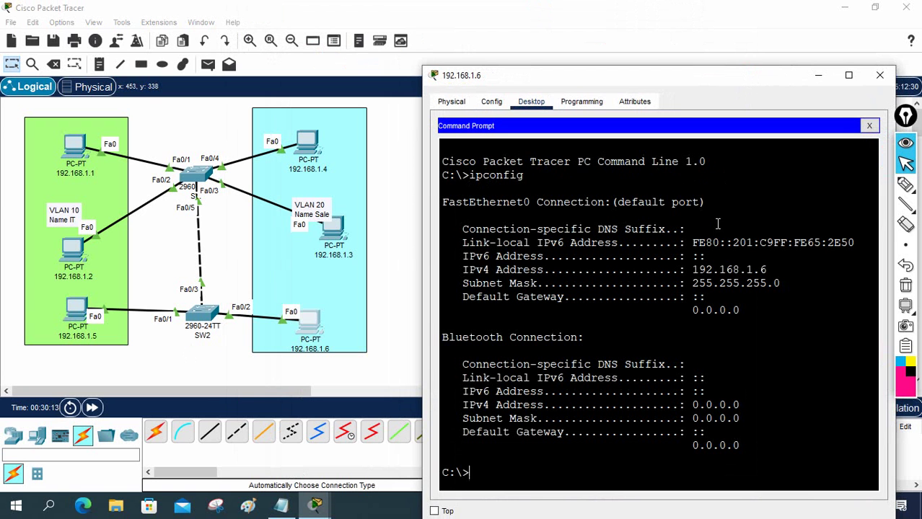
drag(769, 270, 691, 270)
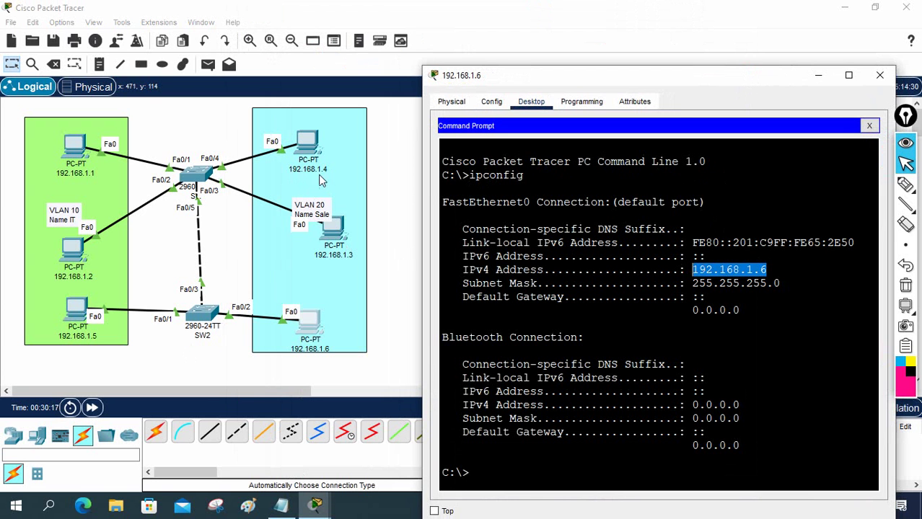
Ping 192.168.1.4 from PC 192.168.1.6 and examine the responses
click(705, 334)
text(pi)
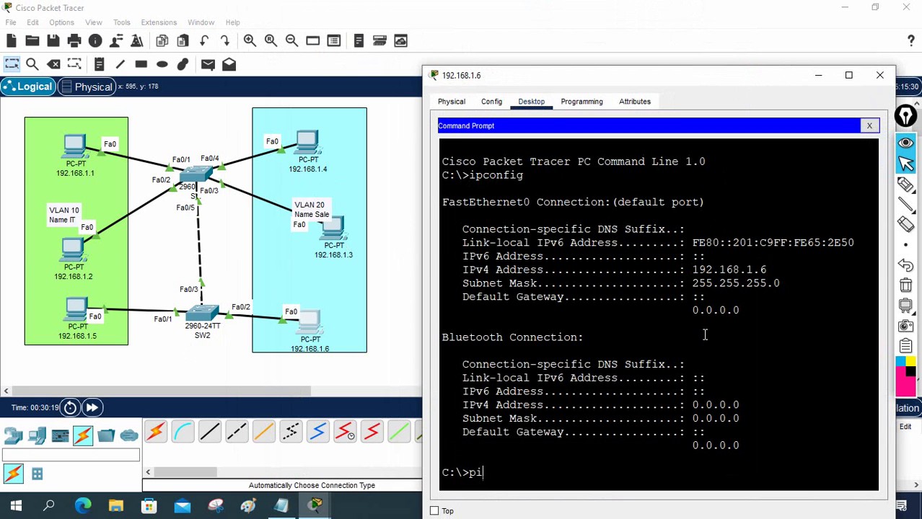
text(ng 192.168.1.4)
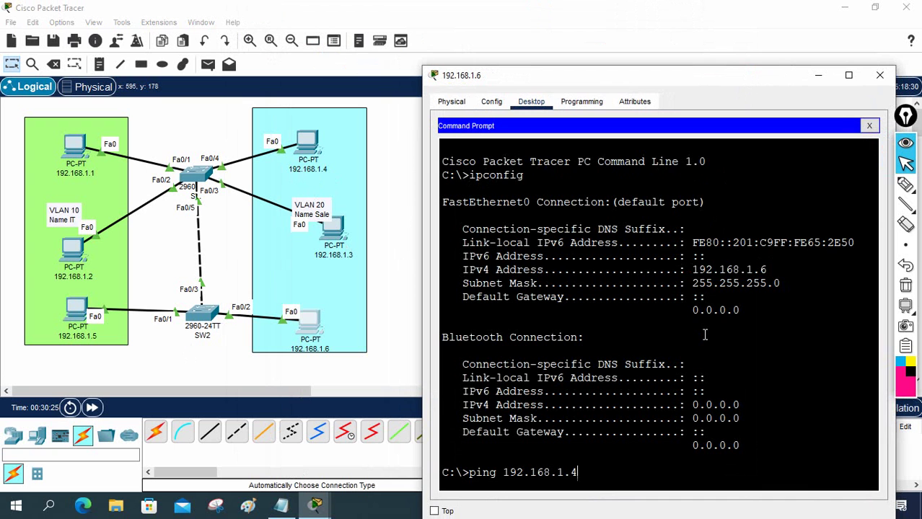
key(Return)
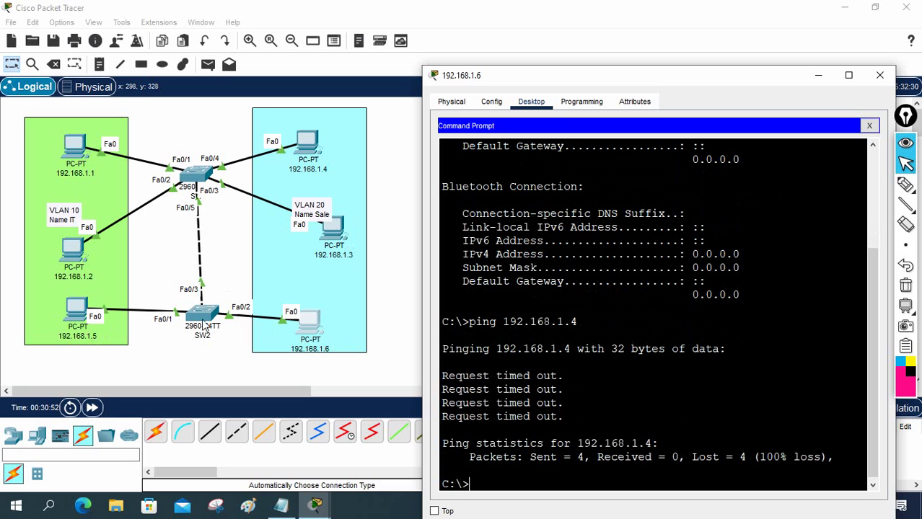
drag(580, 433, 470, 359)
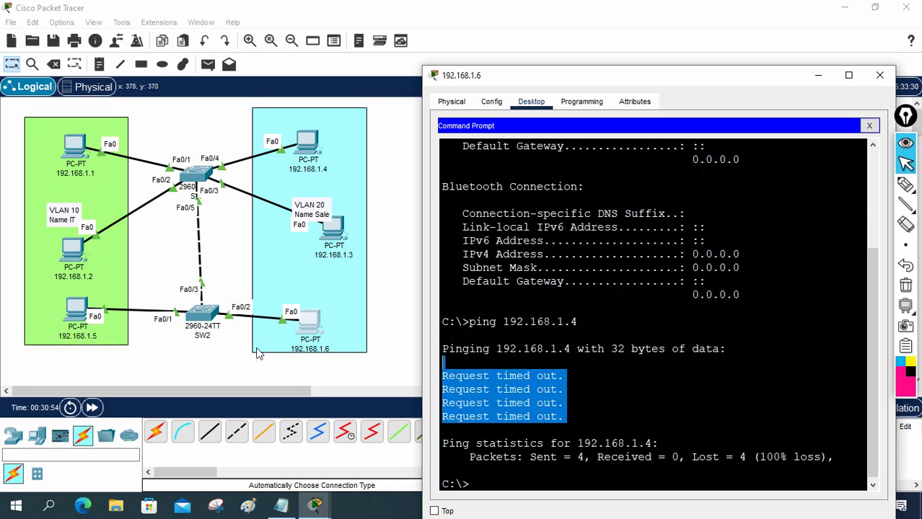
Assign SW2's interface Fa0/3 to access VLAN 20
click(201, 317)
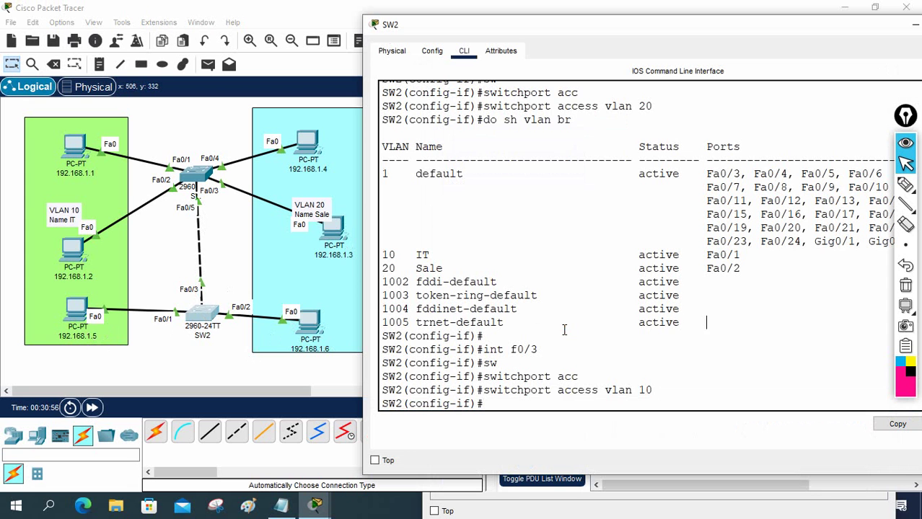
text(sw)
key(Tab)
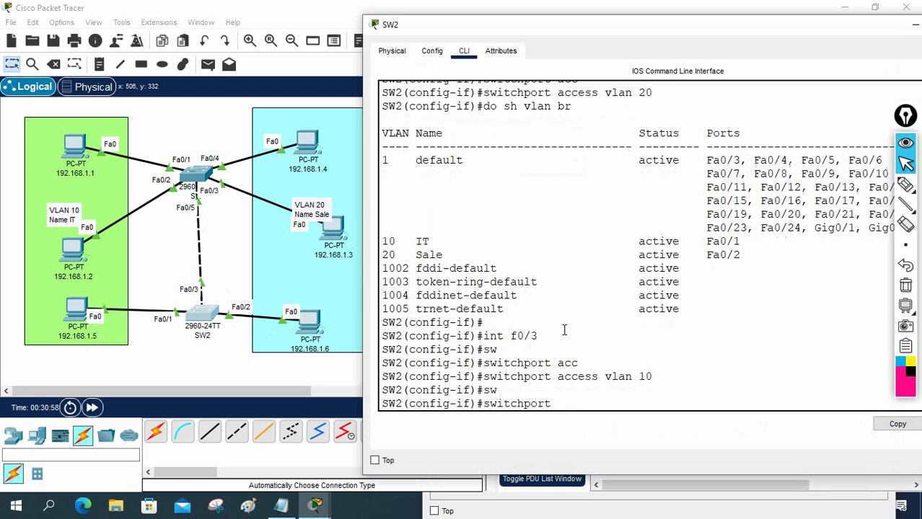
text(m)
key(BackSpace)
text(acc)
key(Tab)
text(v)
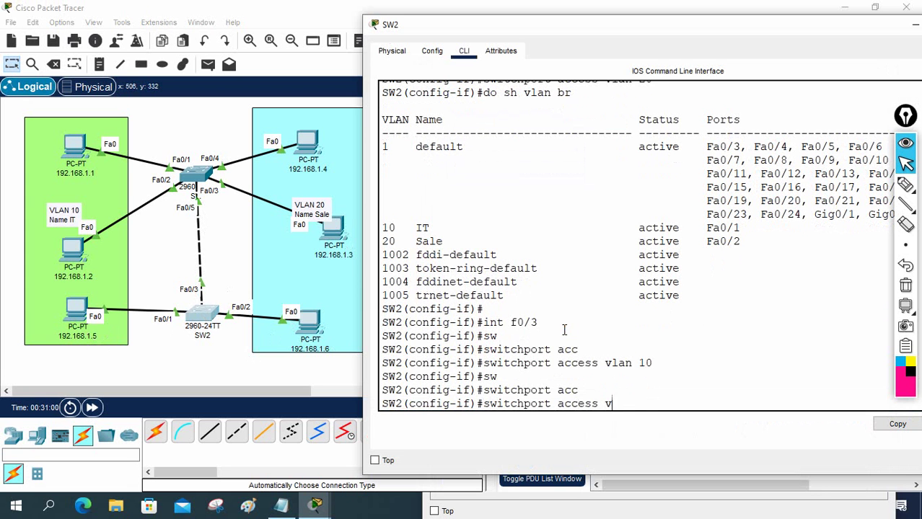
text(lan 20)
key(Return)
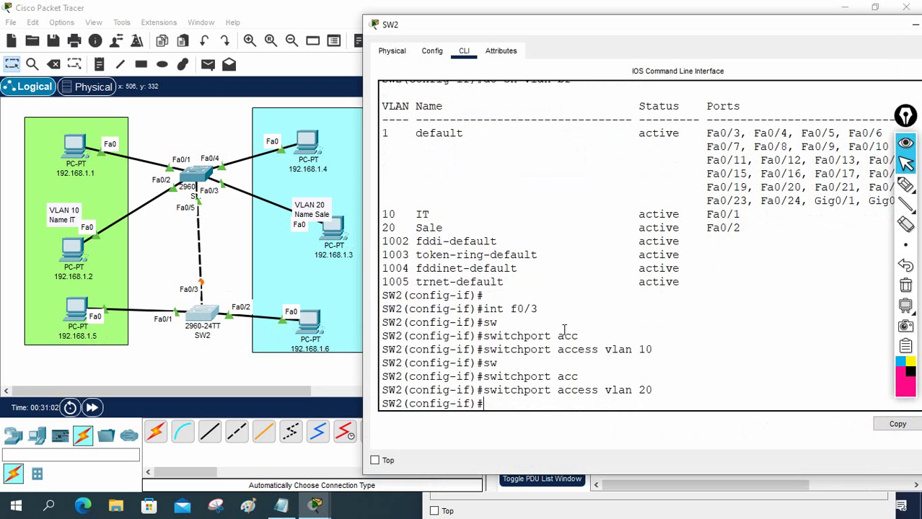
Assign interface Fa0/5 on switch SW to access VLAN 20
click(204, 180)
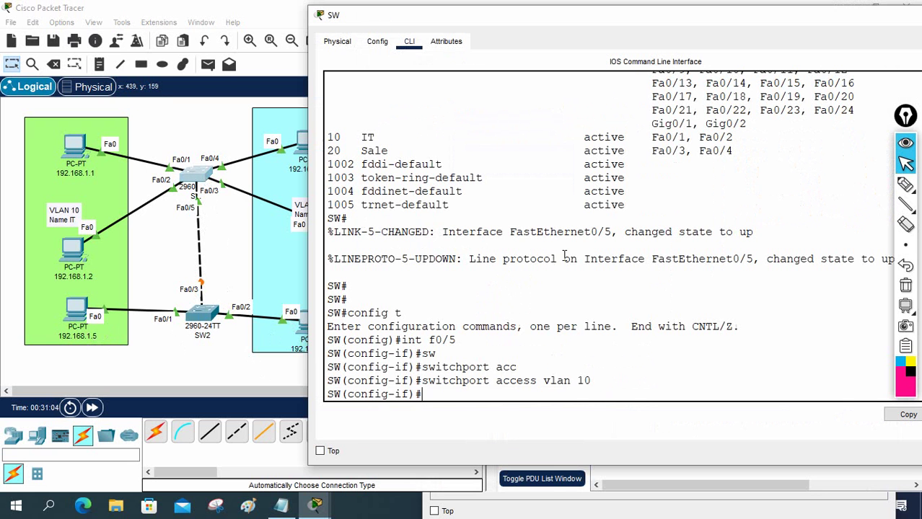
text(sw)
key(Tab)
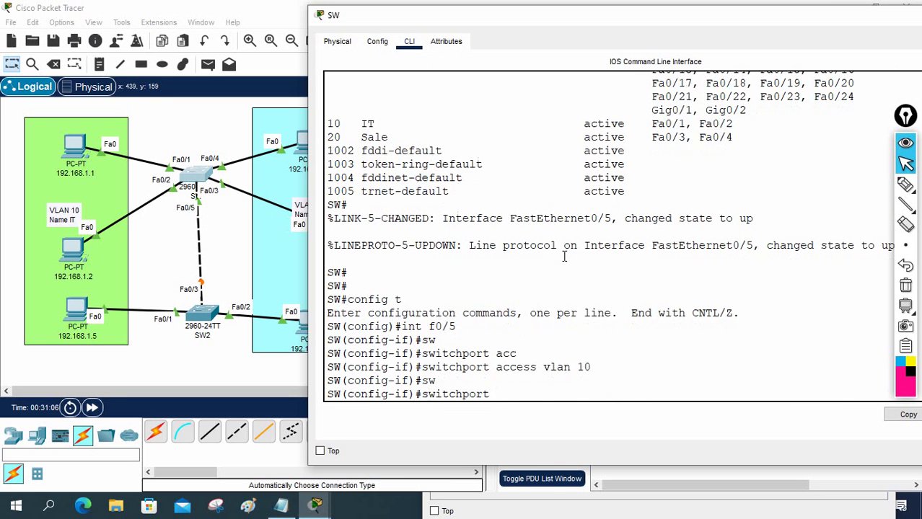
text(acc)
key(Tab)
text(vlan 2)
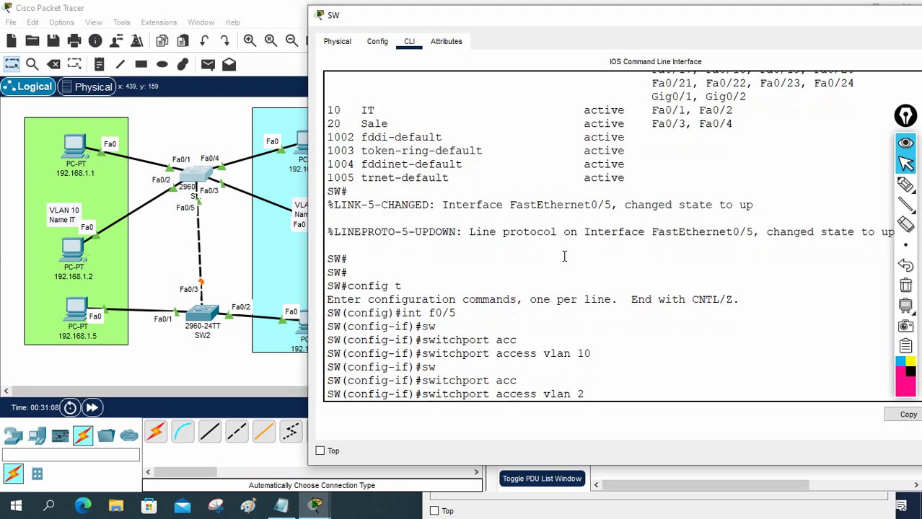
text(0)
key(Return)
List SW's VLAN assignments with do sh vlan br and examine the ports in VLAN 20
text(do sh vlan br)
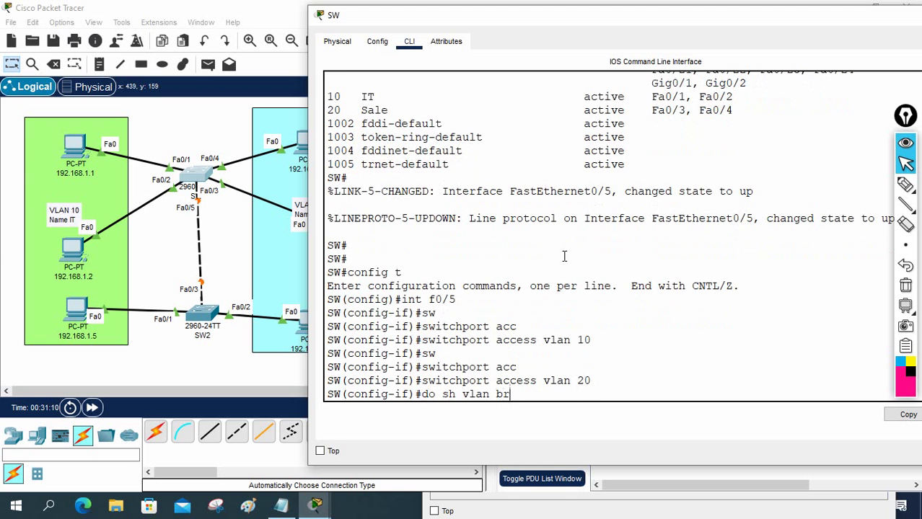
key(Return)
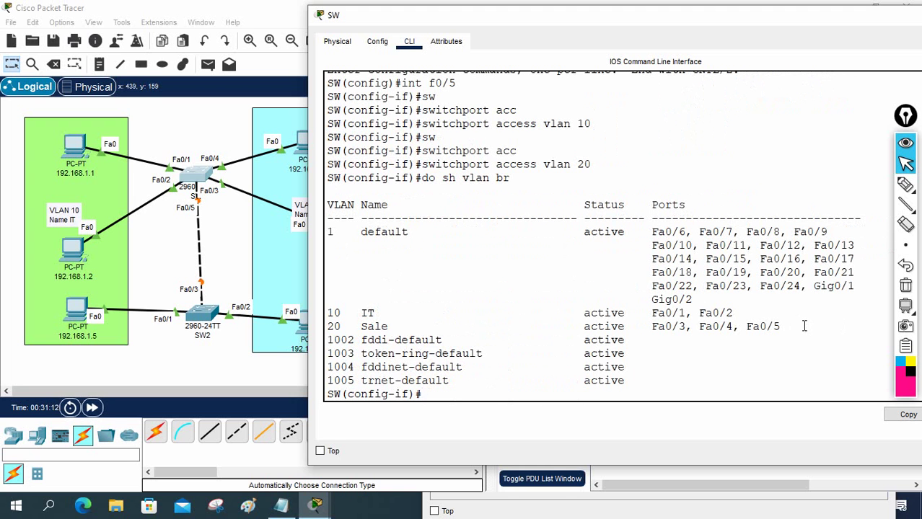
drag(800, 324, 326, 328)
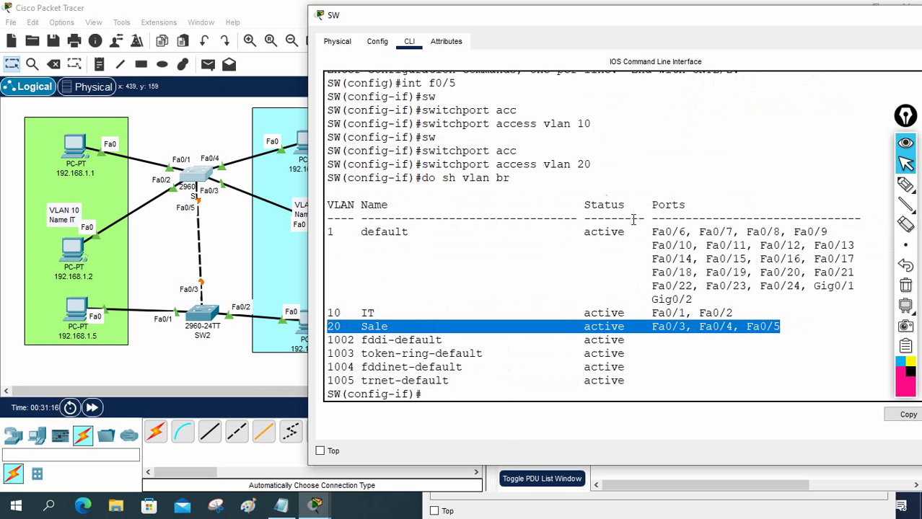
click(244, 377)
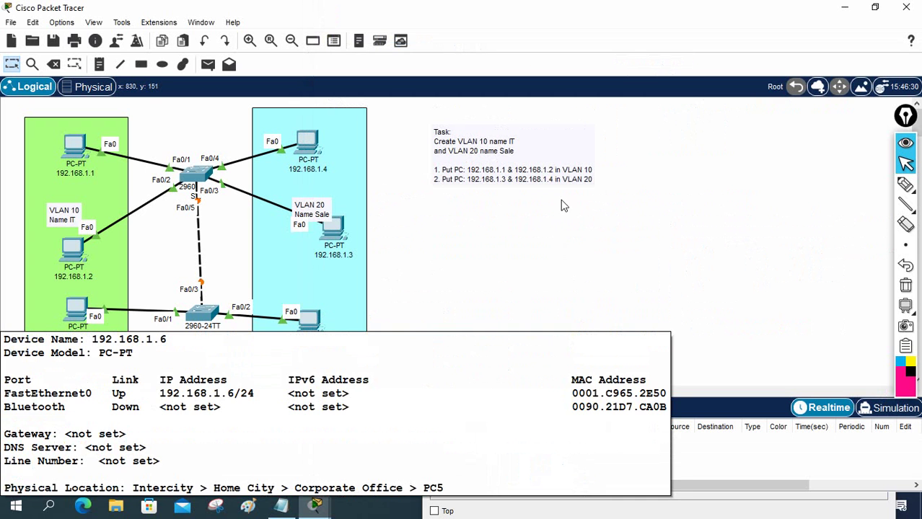
Fast-forward the simulation time so the link between SW and SW2 converges
click(311, 329)
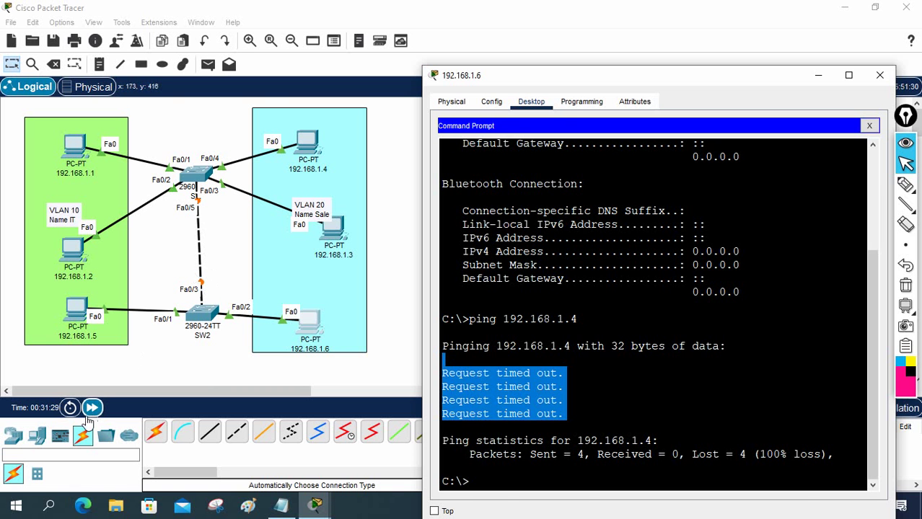
click(90, 408)
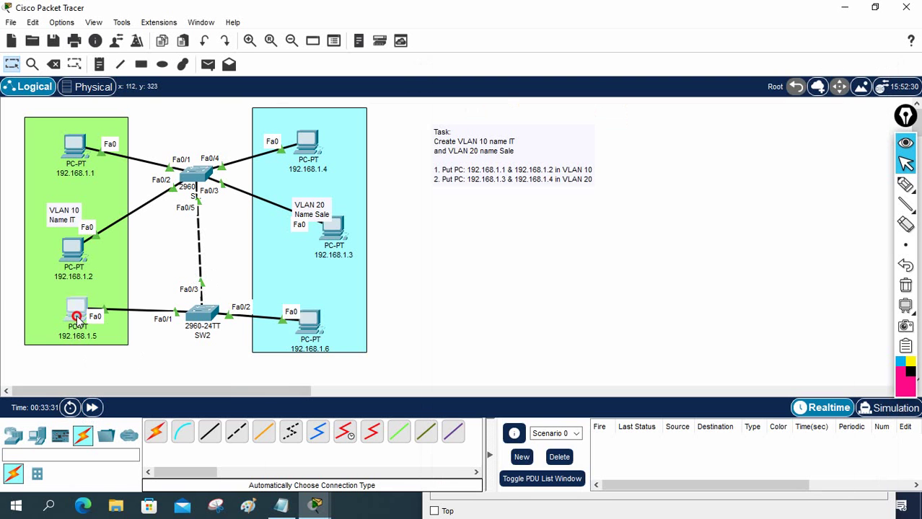
click(77, 318)
key(Return)
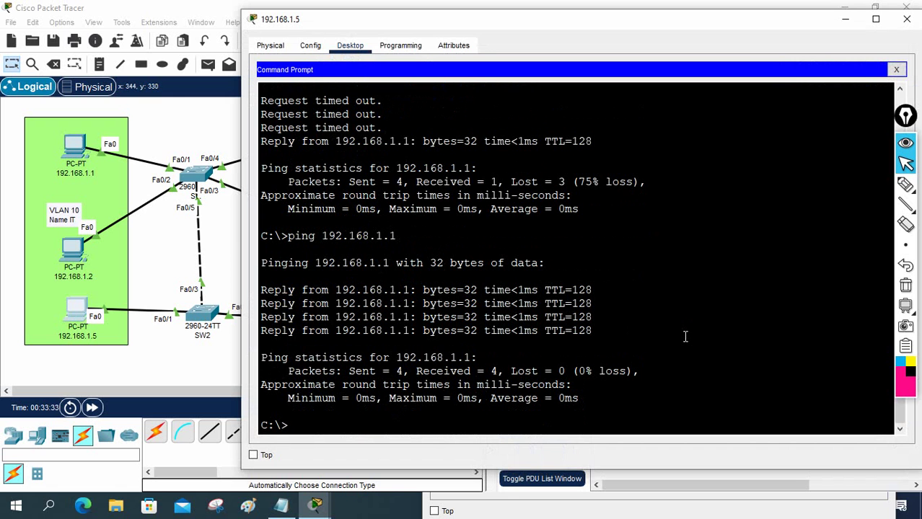
click(217, 366)
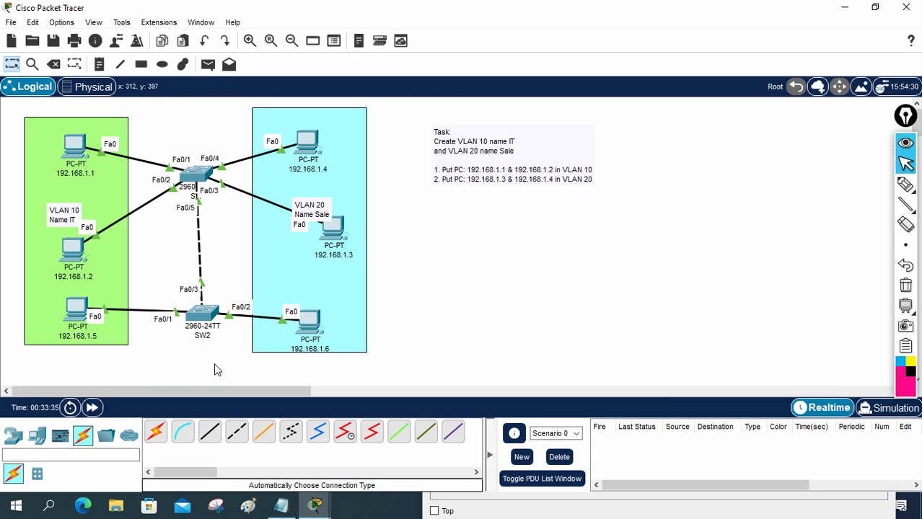
Reopen PC 192.168.1.6's command prompt and ping 192.168.1.4 twice over the VLAN 20 link
click(309, 323)
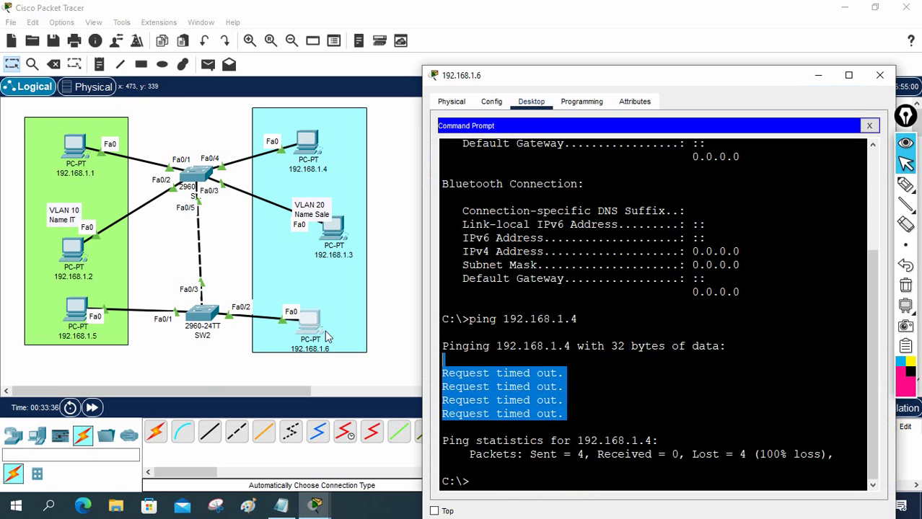
click(665, 367)
key(Up)
key(Return)
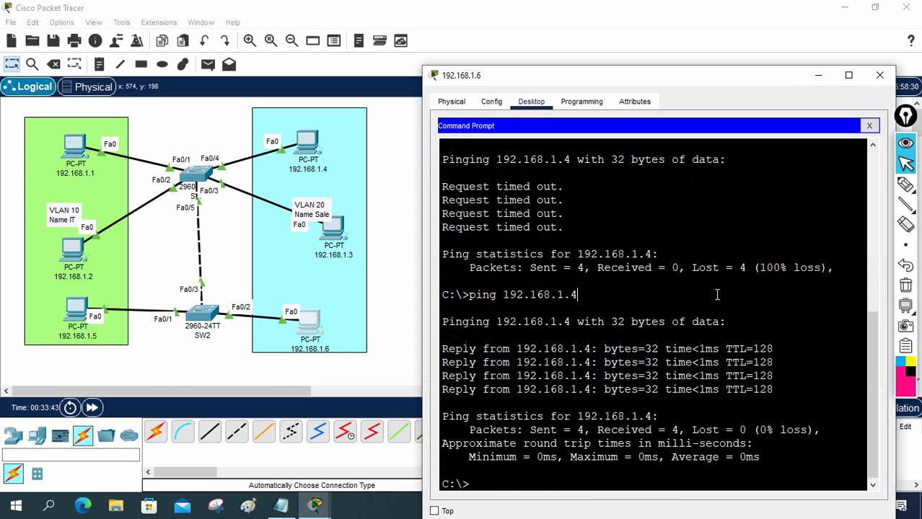
key(Up)
key(Return)
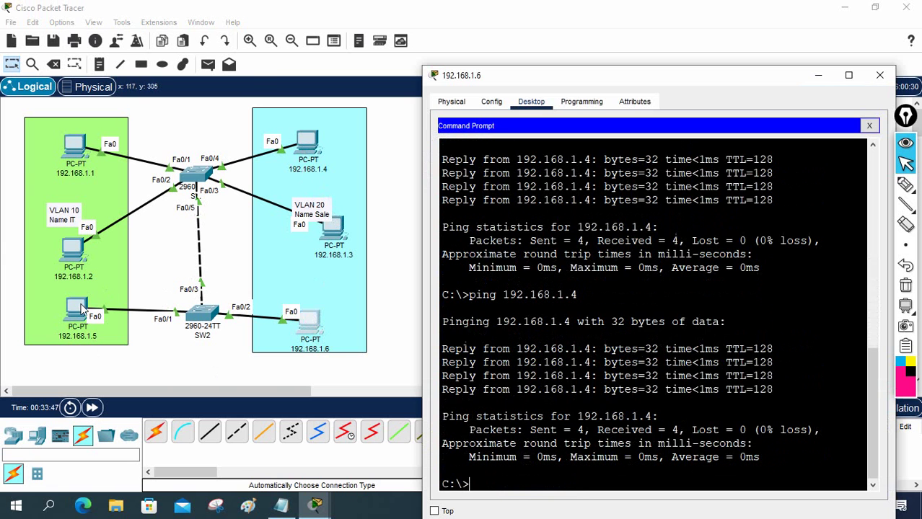
Ping 192.168.1.1 from PC 192.168.1.5 over the VLAN 20 link and minimize that PC's window
click(81, 310)
key(Up)
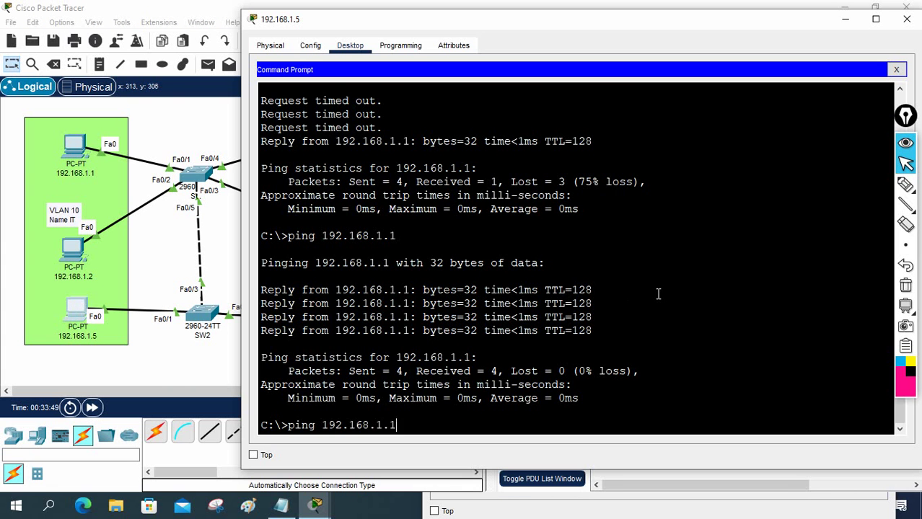
key(Return)
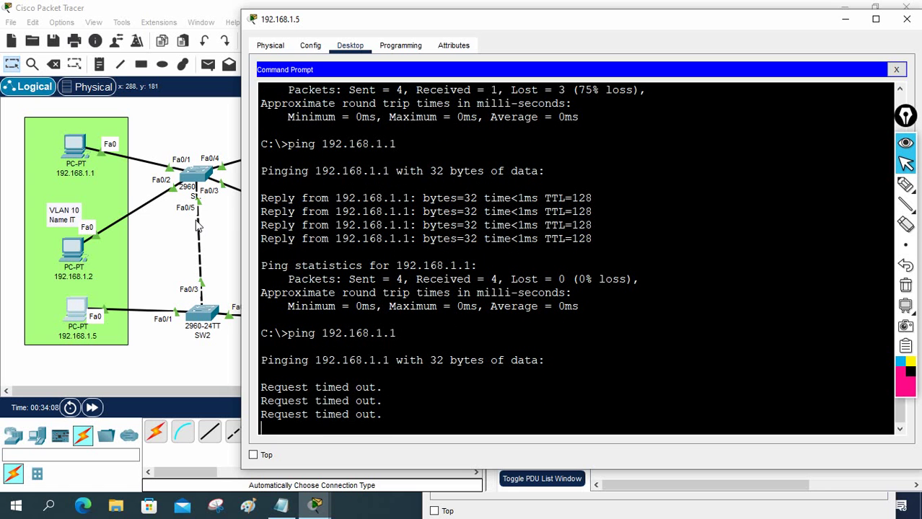
click(904, 185)
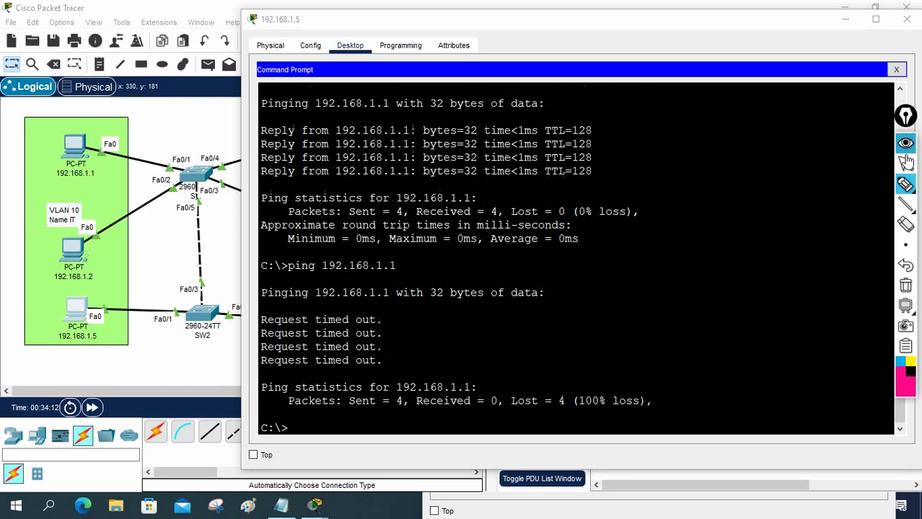
click(846, 19)
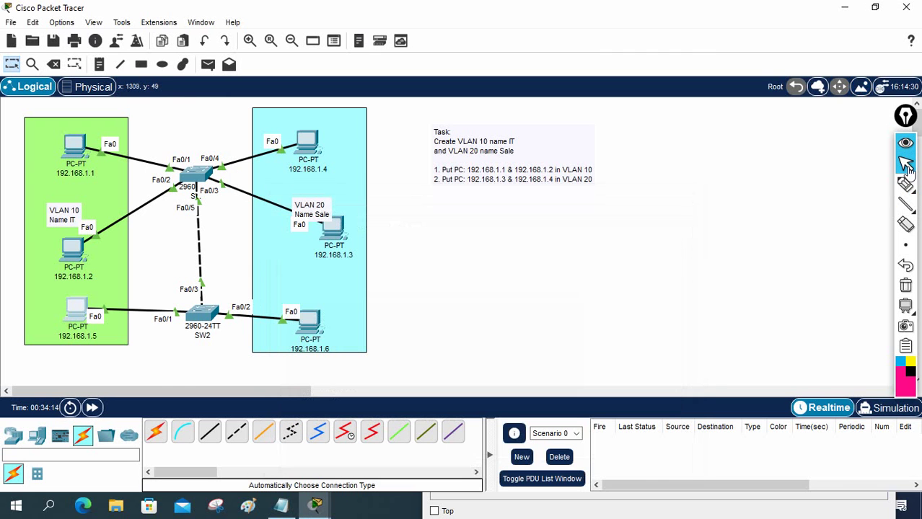
Annotate the link between SW and SW2 with a circle and the label Trunk, and clear the drawing
click(906, 184)
mouse_move(197, 189)
mouse_down()
mouse_move(173, 258)
mouse_move(178, 284)
mouse_move(204, 294)
mouse_move(217, 284)
mouse_move(219, 244)
mouse_move(214, 213)
mouse_move(196, 190)
mouse_up()
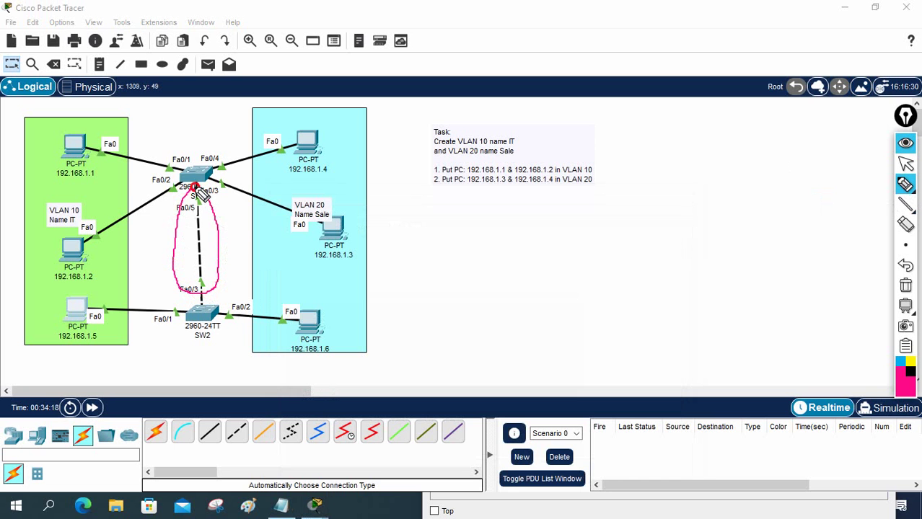
drag(204, 238, 334, 217)
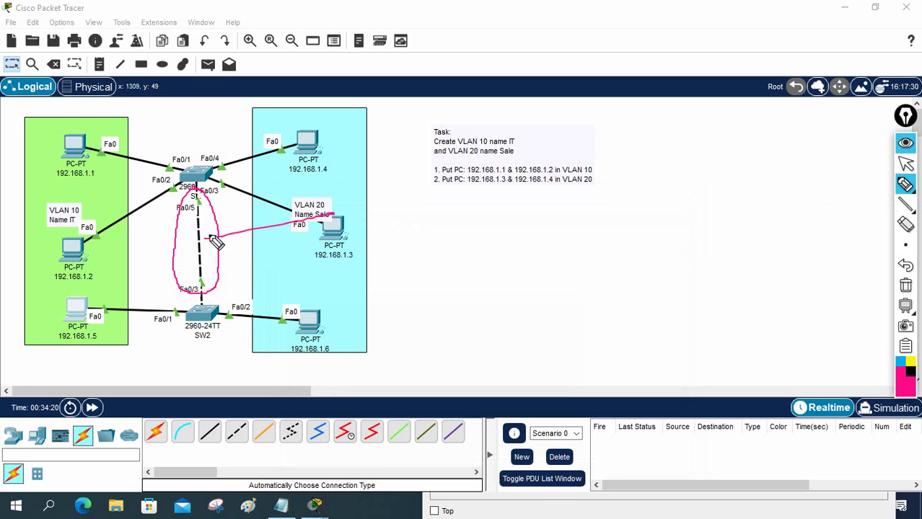
mouse_move(214, 233)
mouse_down()
mouse_move(236, 261)
mouse_move(225, 275)
mouse_move(265, 260)
mouse_move(299, 266)
mouse_move(254, 286)
mouse_up()
mouse_move(203, 299)
mouse_down()
mouse_move(196, 186)
mouse_move(198, 303)
mouse_move(196, 186)
mouse_move(195, 301)
mouse_move(206, 198)
mouse_up()
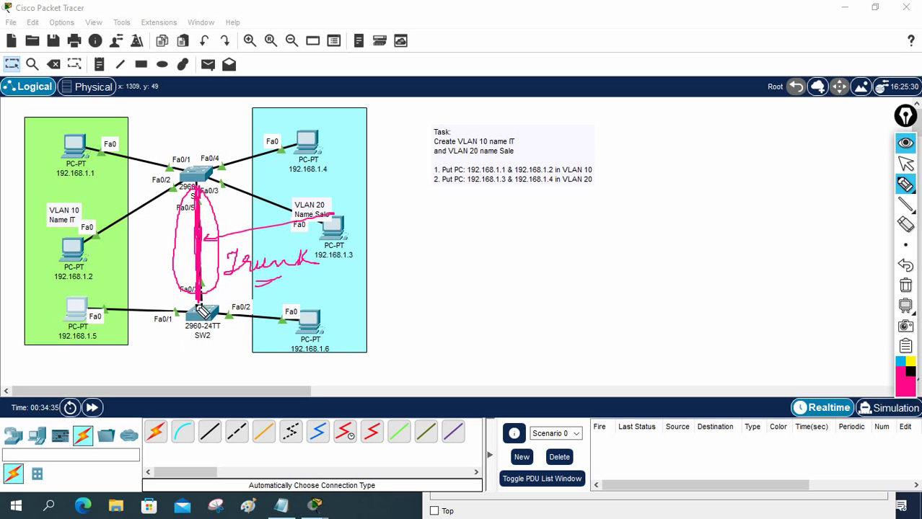
mouse_move(207, 307)
mouse_down()
mouse_move(192, 244)
mouse_move(195, 213)
mouse_up()
mouse_move(104, 312)
mouse_down()
mouse_move(191, 312)
mouse_move(200, 191)
mouse_up()
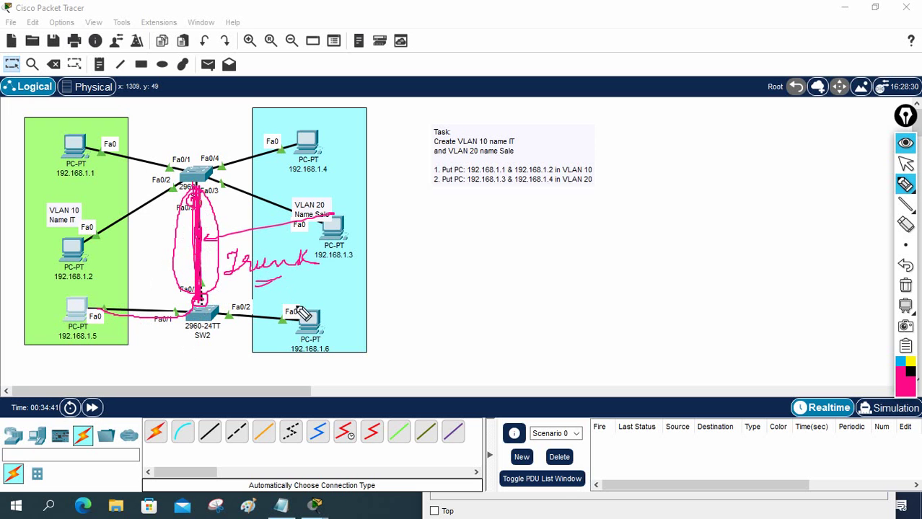
drag(293, 319, 216, 310)
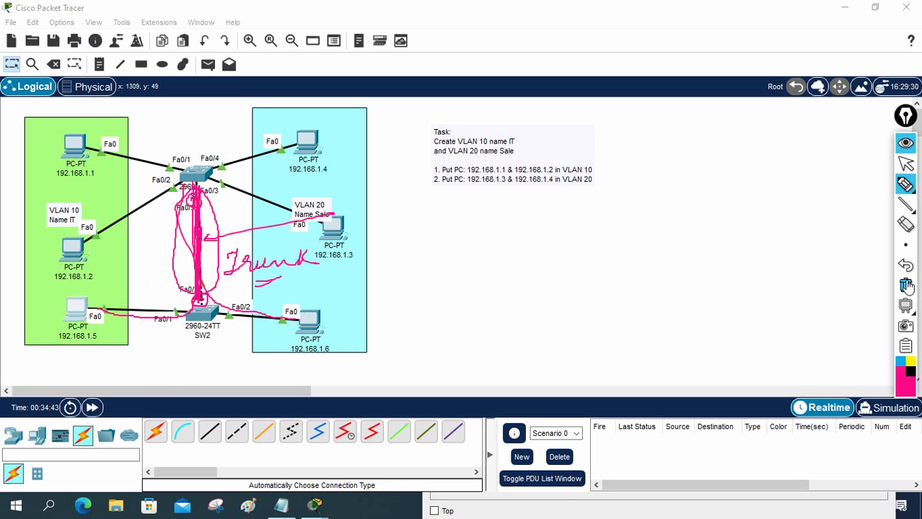
click(906, 286)
click(906, 164)
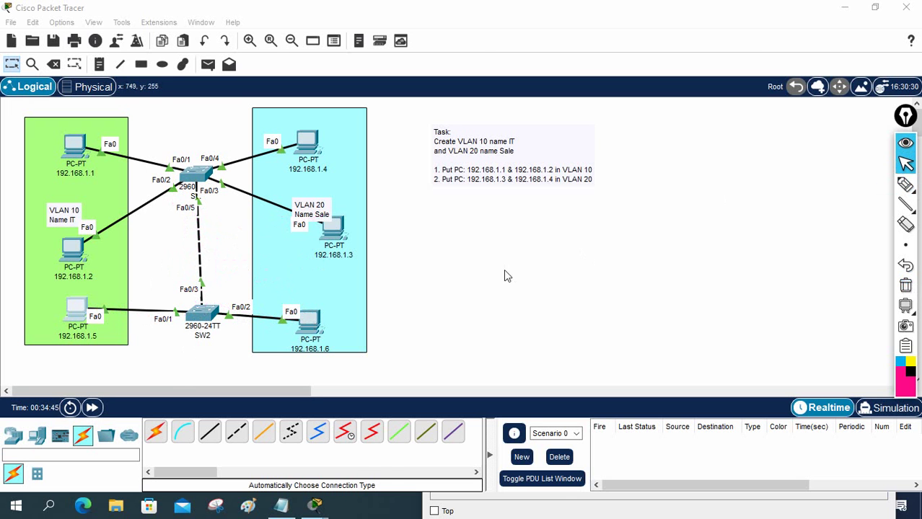
Set SW2's interface Fa0/3 to switchport mode trunk
click(207, 316)
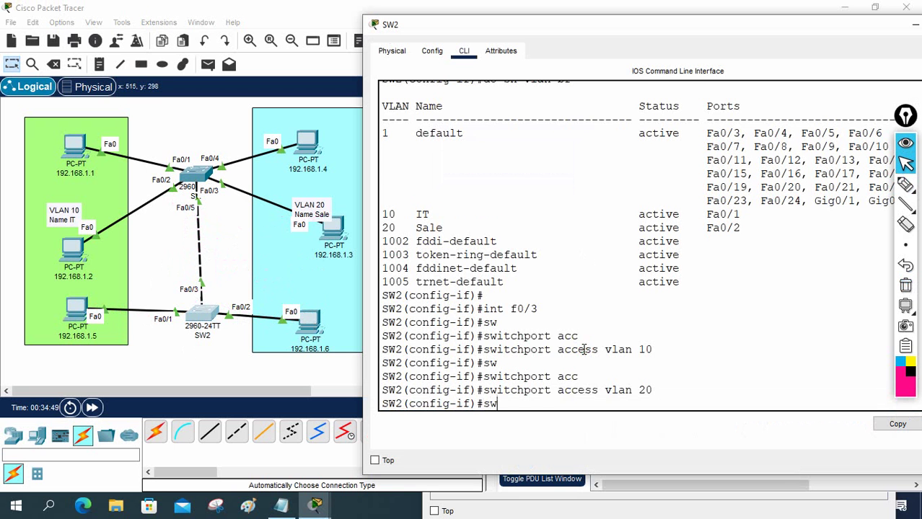
key(Tab)
text(mo)
key(Tab)
text(tr)
key(Tab)
key(Return)
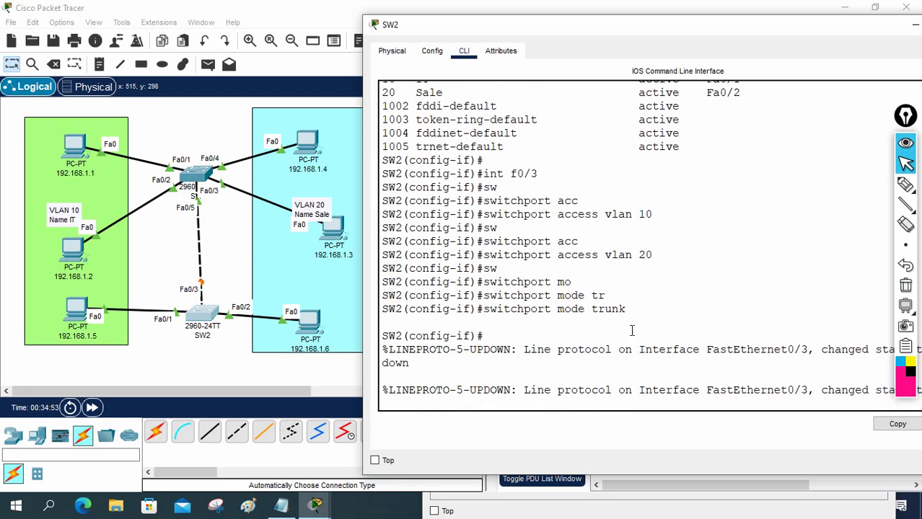
drag(632, 309, 474, 310)
click(515, 325)
key(Return)
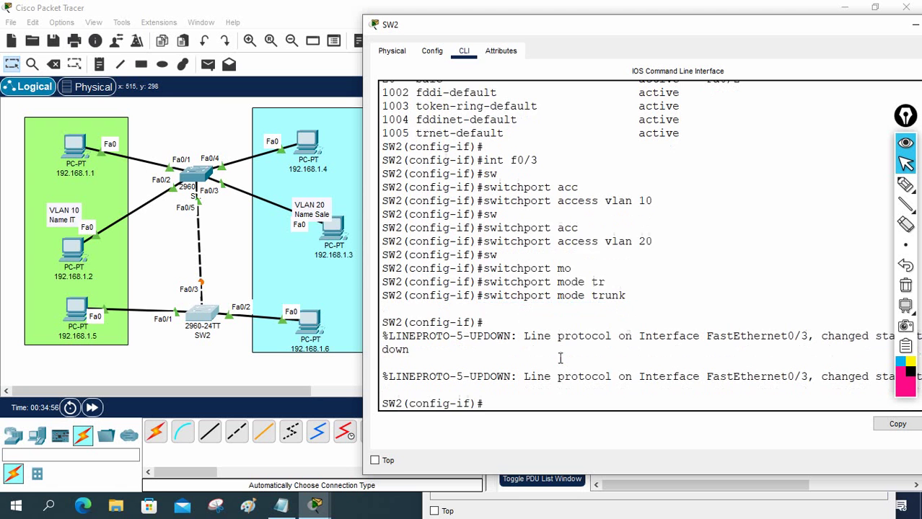
Leave configuration mode on SW2 and list its trunk interfaces with sh int trunk
key(ctrl+z)
key(Return)
key(Return)
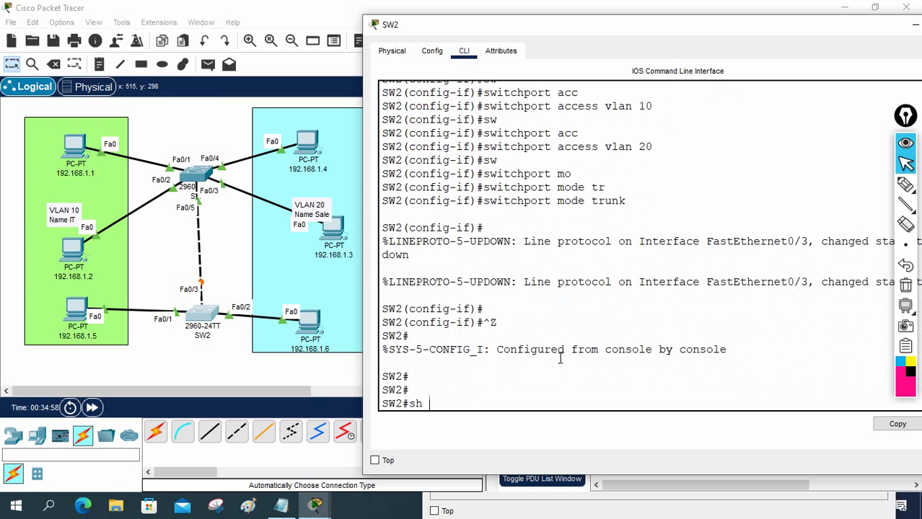
text(sh int tr)
key(Tab)
key(Return)
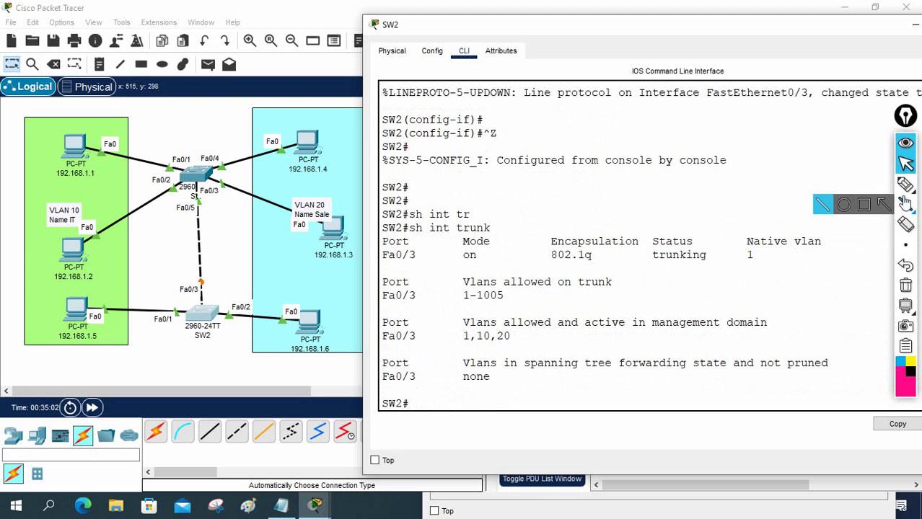
Mark the sh int trunk command and Fa0/3's port, mode, encapsulation, status, native VLAN, allowed VLANs and active VLANs in SW2's output with the pen
click(905, 185)
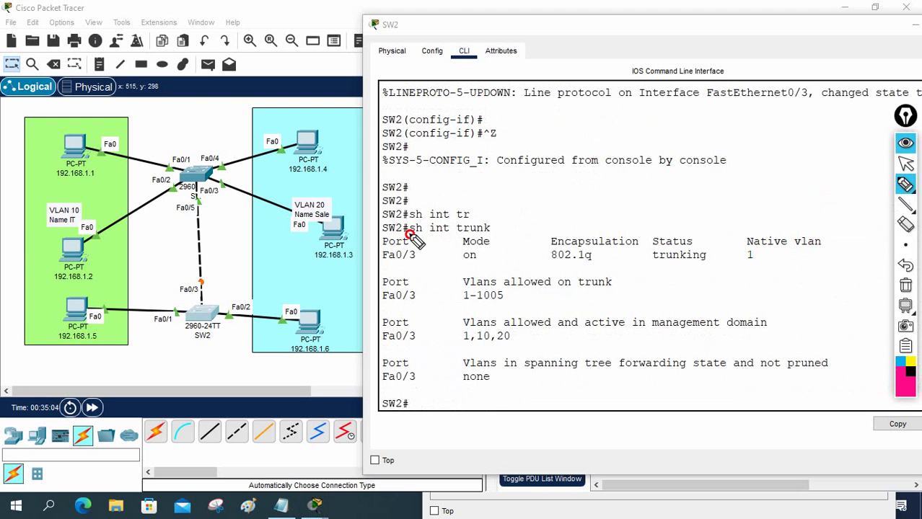
mouse_move(409, 232)
mouse_down()
mouse_move(491, 236)
mouse_move(516, 220)
mouse_up()
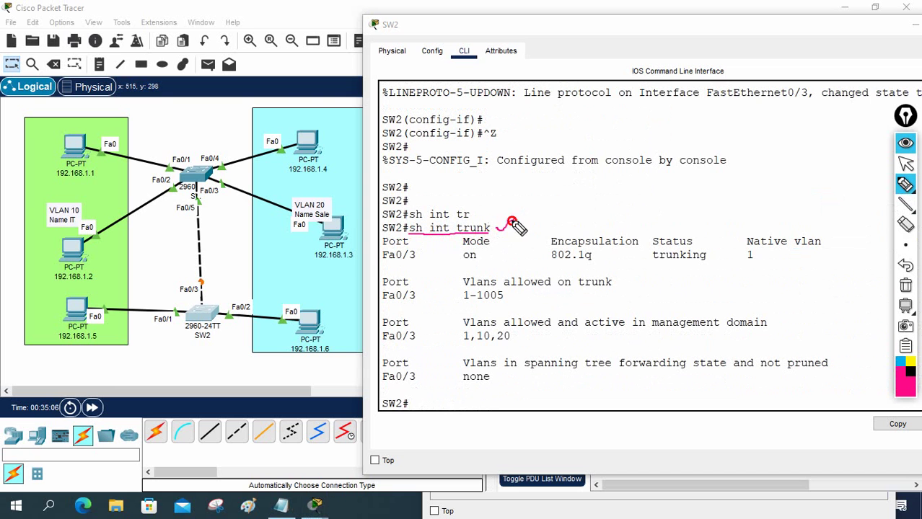
mouse_move(416, 247)
mouse_down()
mouse_move(390, 243)
mouse_move(379, 263)
mouse_move(413, 265)
mouse_move(416, 248)
mouse_up()
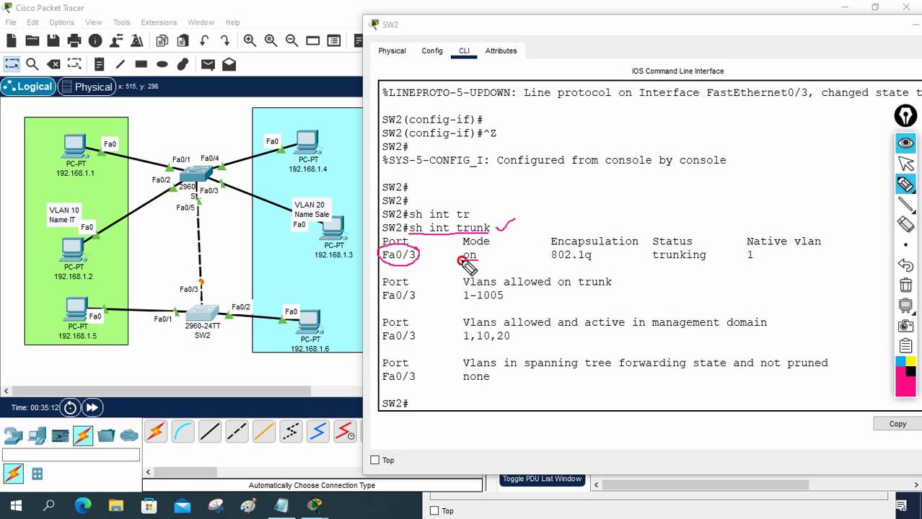
mouse_move(460, 261)
mouse_down()
mouse_move(480, 261)
mouse_move(454, 252)
mouse_move(457, 262)
mouse_up()
mouse_move(554, 262)
mouse_down()
mouse_move(598, 264)
mouse_move(615, 248)
mouse_up()
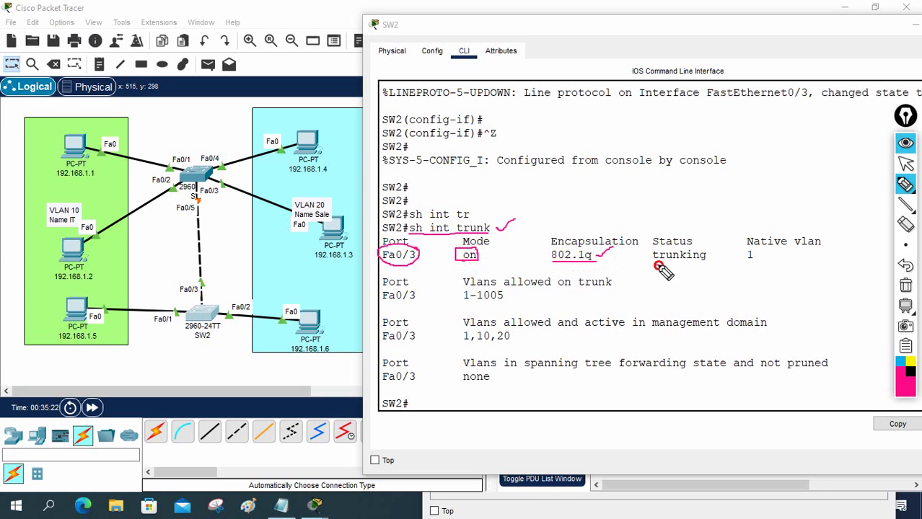
mouse_move(656, 264)
mouse_down()
mouse_move(759, 257)
mouse_move(786, 244)
mouse_up()
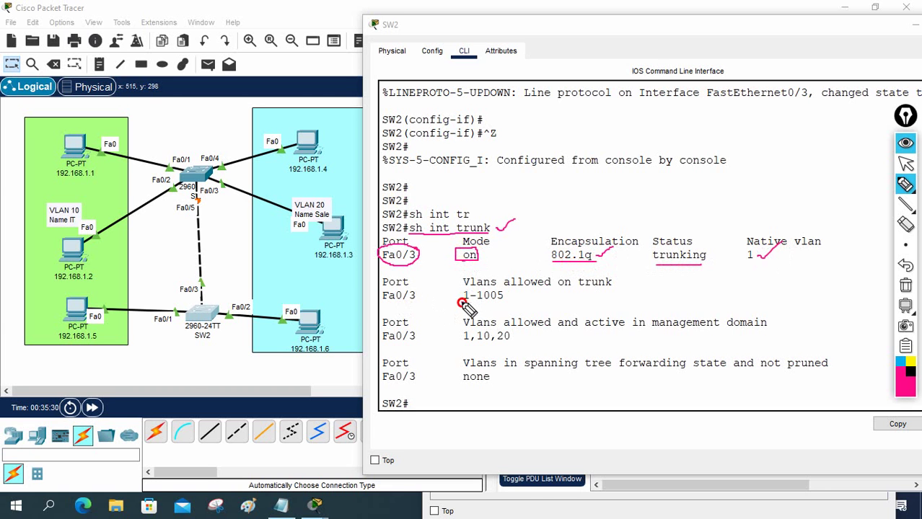
drag(461, 303, 505, 303)
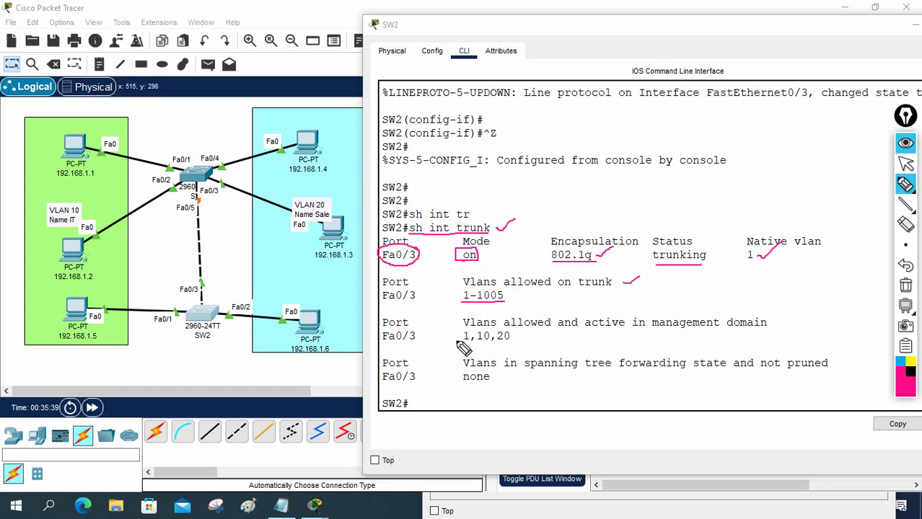
drag(464, 346, 511, 344)
Mark the Fa0/3 and Fa0/5 ends of the link between SW2 and SW, and clear all drawings
mouse_move(203, 291)
mouse_down()
mouse_move(191, 293)
mouse_move(206, 285)
mouse_move(211, 299)
mouse_up()
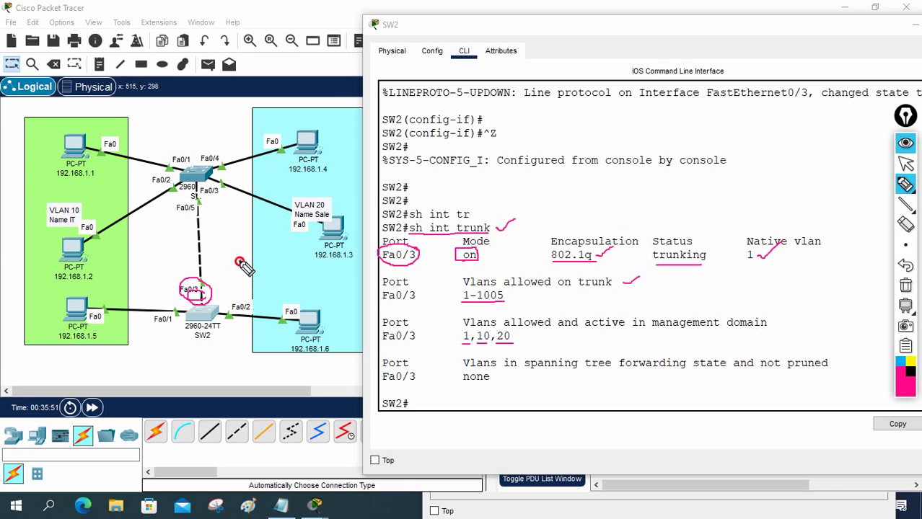
mouse_move(241, 261)
mouse_down()
mouse_move(217, 283)
mouse_move(231, 290)
mouse_move(210, 287)
mouse_move(194, 186)
mouse_move(244, 203)
mouse_move(192, 205)
mouse_up()
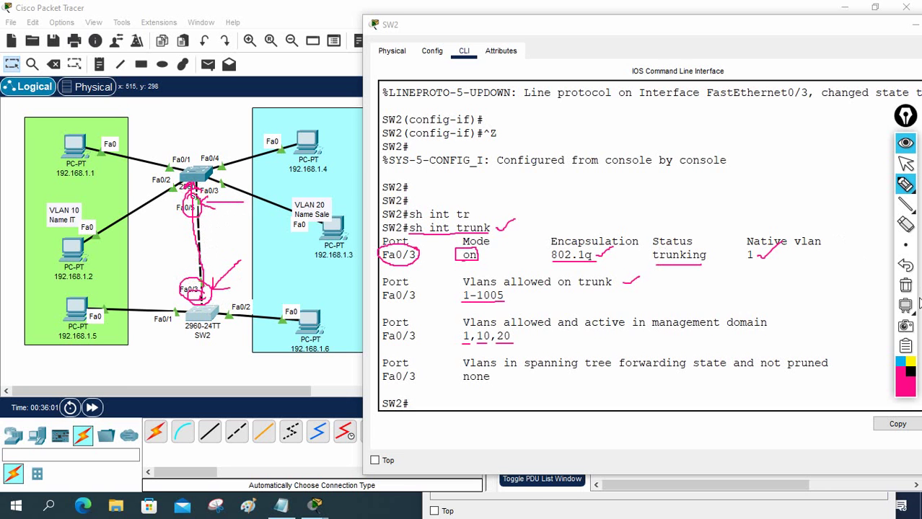
click(907, 285)
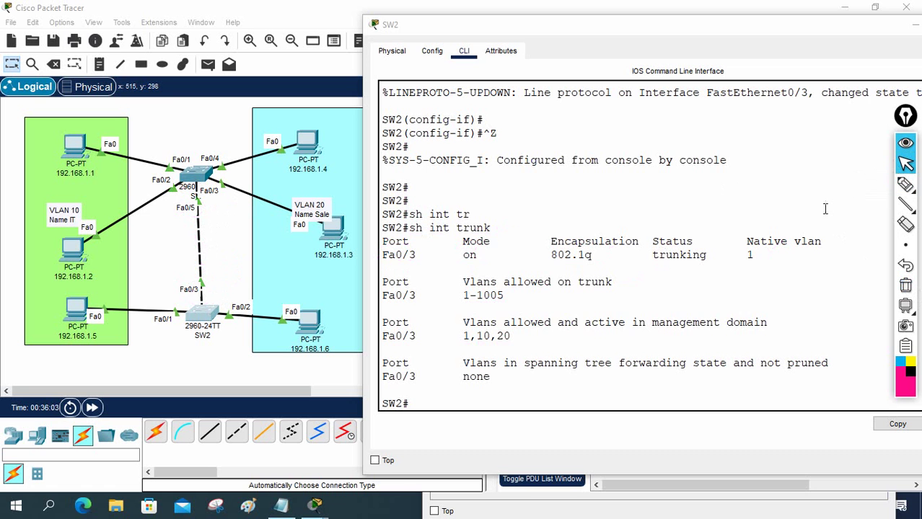
Circle both ends of the link between the switches, label it DTP with an underline, and clear the drawing
click(905, 186)
mouse_move(209, 278)
mouse_down()
mouse_move(191, 289)
mouse_move(210, 276)
mouse_up()
mouse_move(204, 199)
mouse_down()
mouse_move(182, 205)
mouse_move(207, 196)
mouse_up()
mouse_move(209, 239)
mouse_down()
mouse_move(215, 246)
mouse_move(249, 232)
mouse_move(233, 253)
mouse_up()
drag(219, 259, 231, 258)
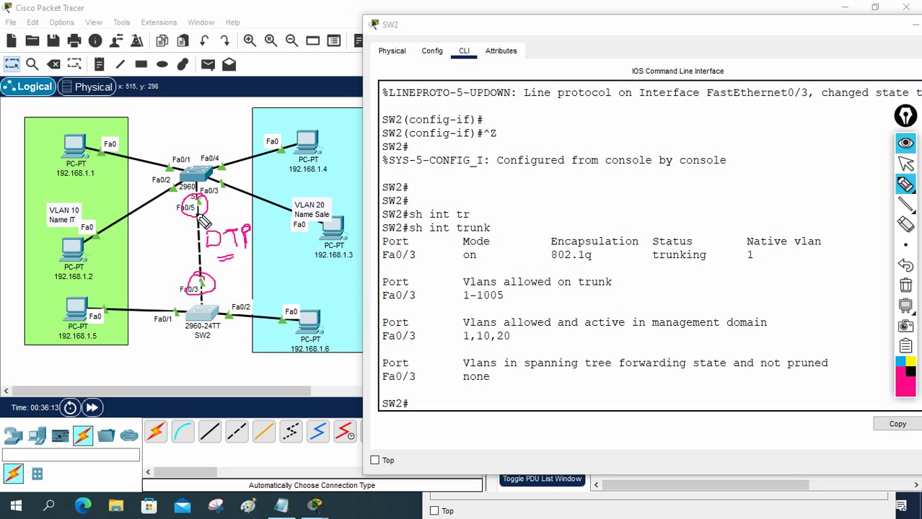
click(905, 285)
click(905, 163)
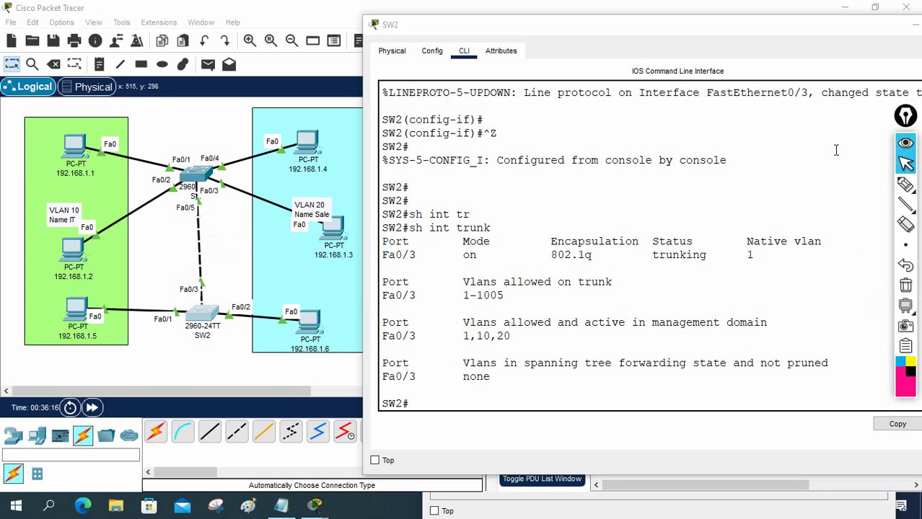
Open SW's command line and list its trunk interfaces with do sh int tr
click(201, 179)
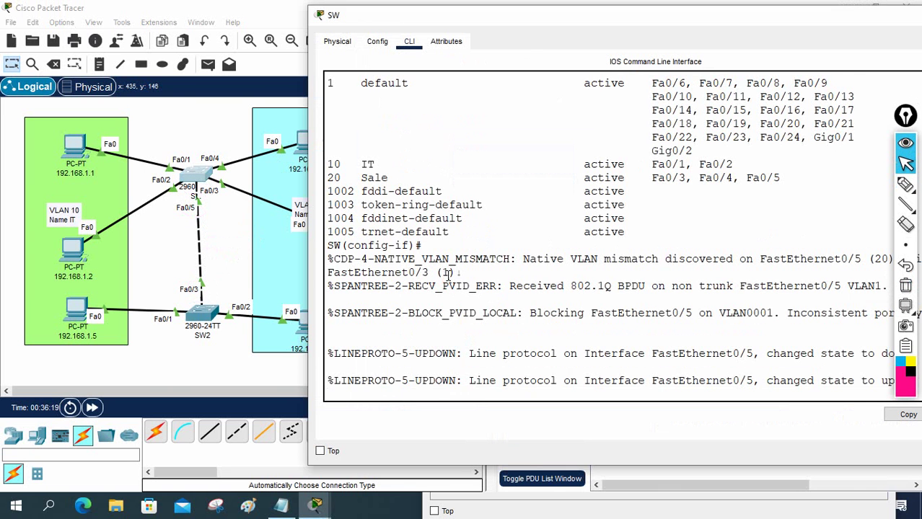
key(Return)
key(Return)
key(Return)
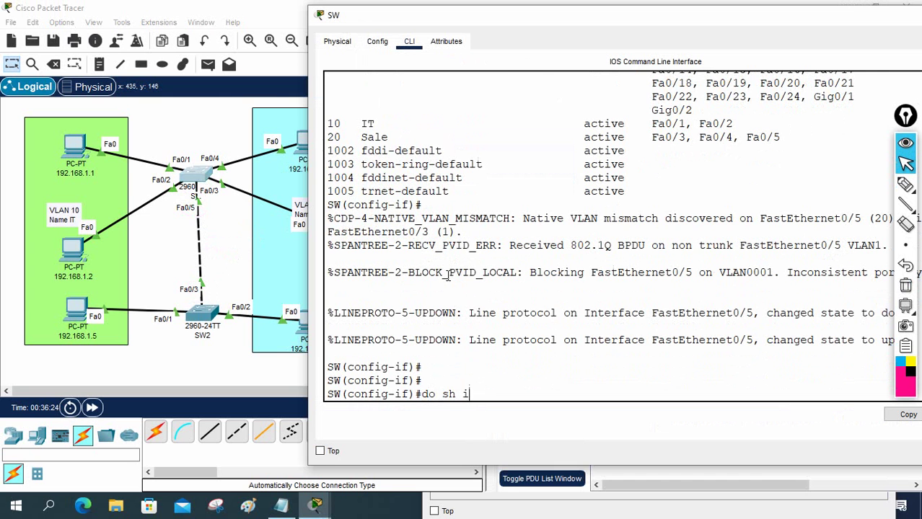
text(do sh int tr)
key(Return)
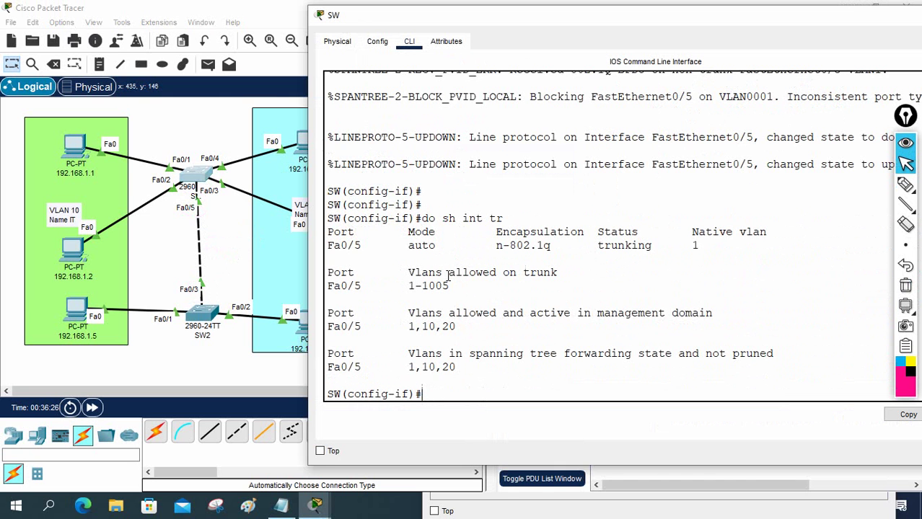
Mark Fa0/5's port, status, mode, encapsulation and native VLAN in SW's trunk output with the pen
click(905, 184)
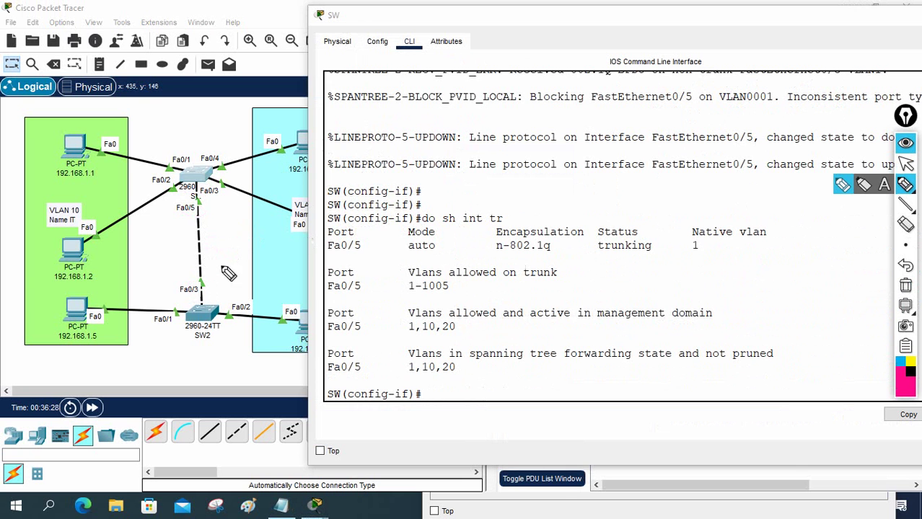
mouse_move(326, 256)
mouse_down()
mouse_move(351, 258)
mouse_move(360, 233)
mouse_move(347, 257)
mouse_up()
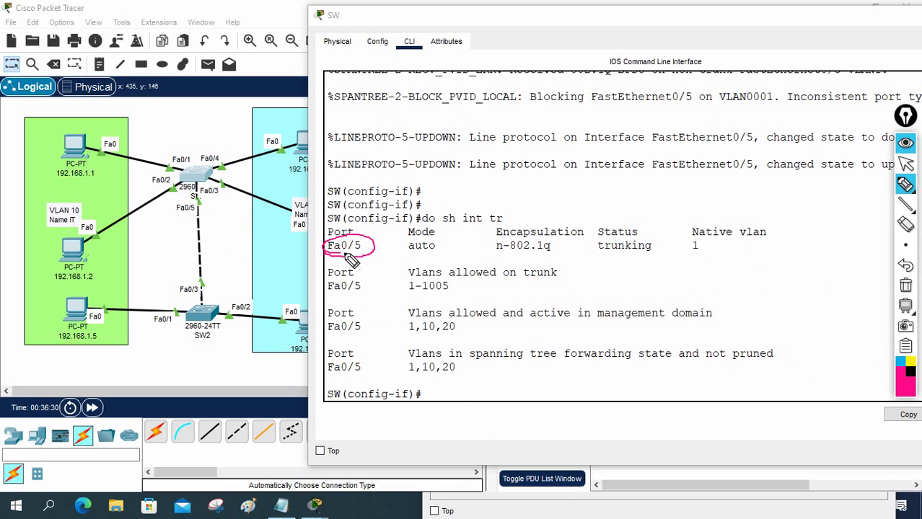
drag(598, 253, 667, 253)
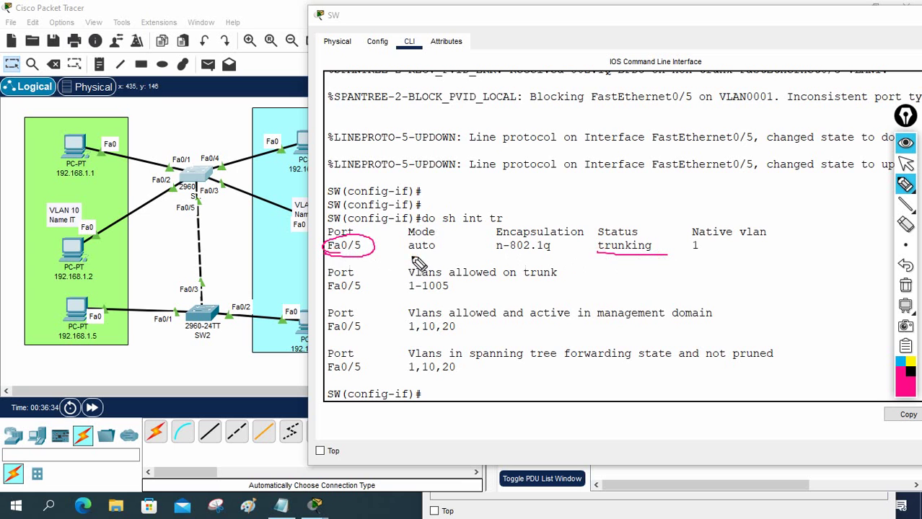
drag(409, 253, 438, 252)
mouse_move(496, 252)
mouse_down()
mouse_move(553, 252)
mouse_move(583, 234)
mouse_up()
mouse_move(697, 232)
mouse_down()
mouse_move(707, 245)
mouse_move(697, 234)
mouse_up()
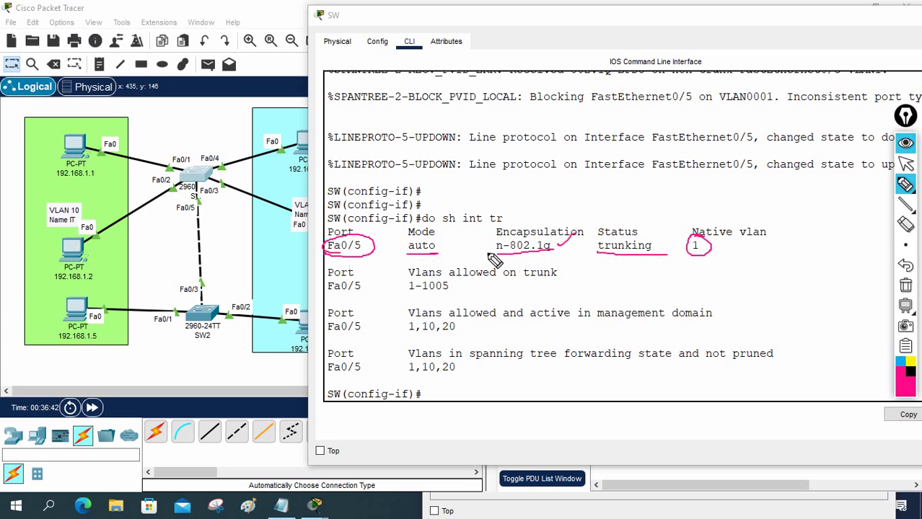
mouse_move(432, 257)
mouse_down()
mouse_move(440, 244)
mouse_move(410, 235)
mouse_move(424, 231)
mouse_up()
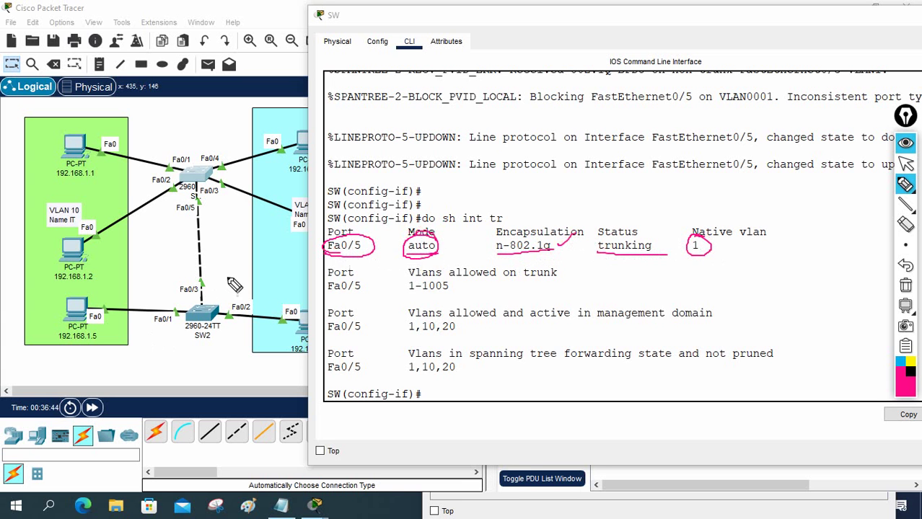
Draw arrows to the SW2 and SW ends of the link, and clear all drawings
mouse_move(239, 264)
mouse_down()
mouse_move(209, 291)
mouse_move(218, 288)
mouse_up()
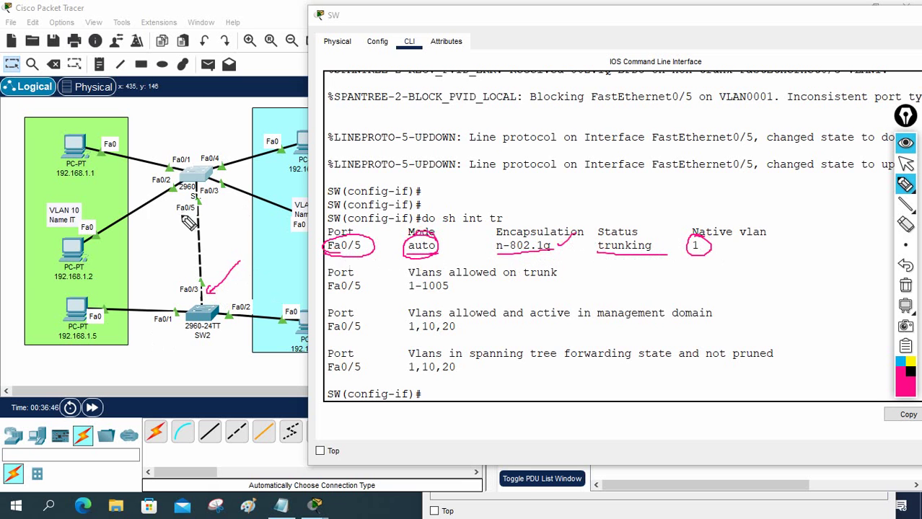
drag(150, 213, 193, 196)
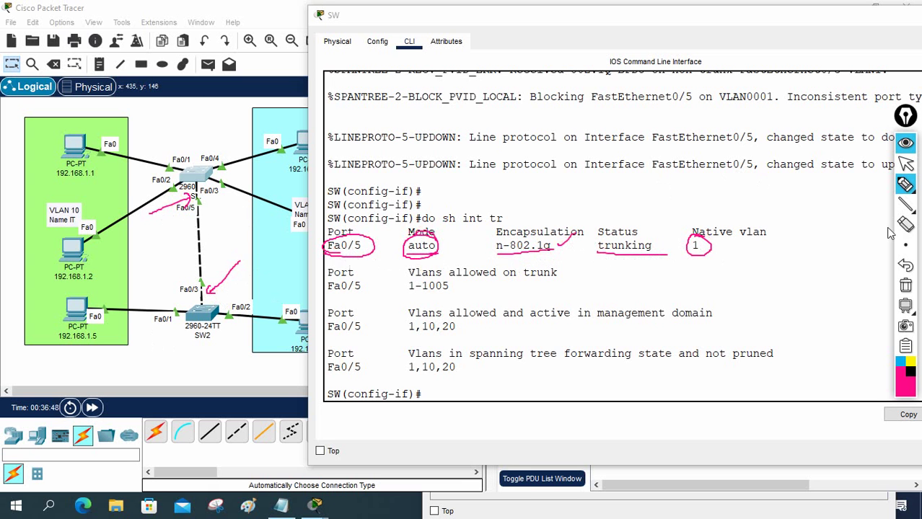
click(905, 286)
click(905, 164)
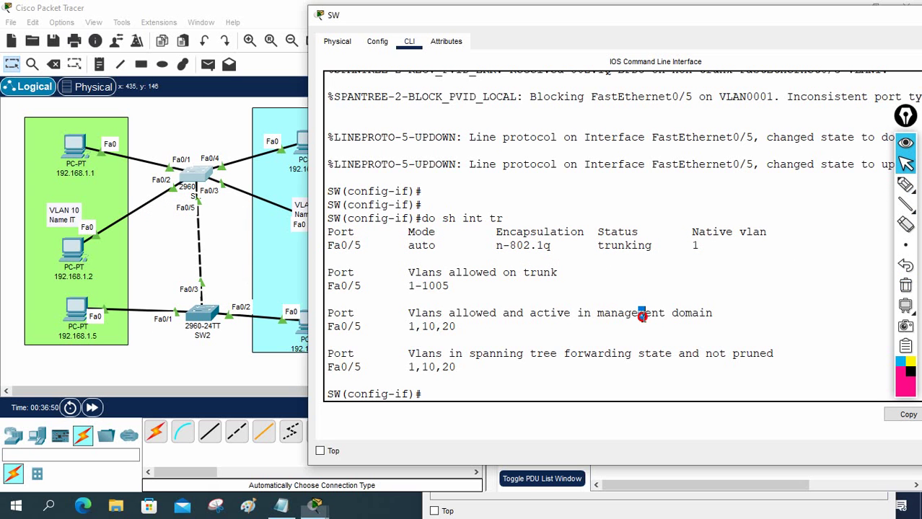
Set SW's interface Fa0/5 to switchport mode trunk
drag(642, 315, 644, 319)
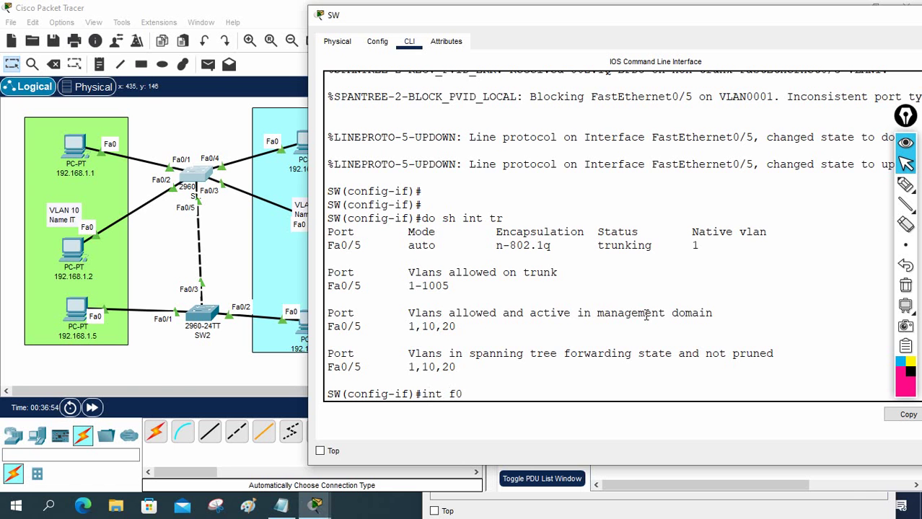
key(Return)
text(sw)
key(Tab)
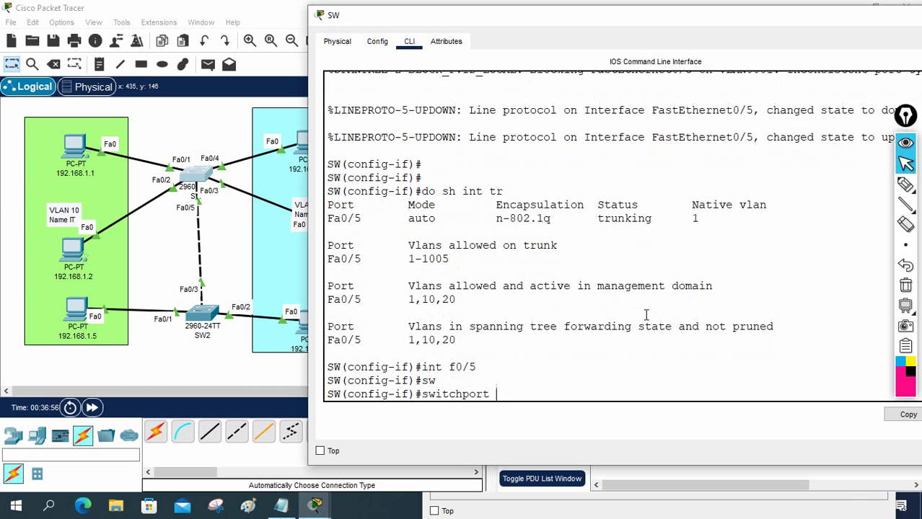
text(mo)
key(Tab)
text(tr)
key(Tab)
key(Return)
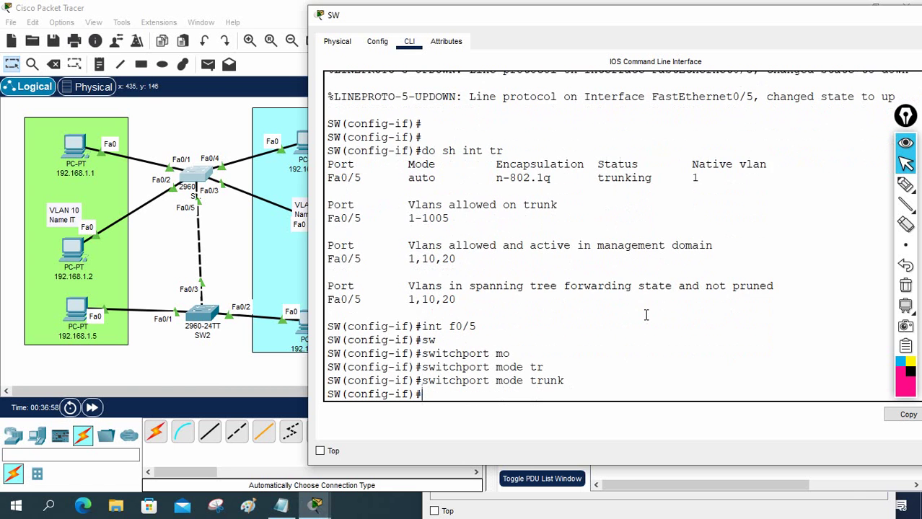
Leave configuration mode on SW and list its trunk interfaces with sh int trunk
key(ctrl+z)
key(Return)
key(Return)
key(Return)
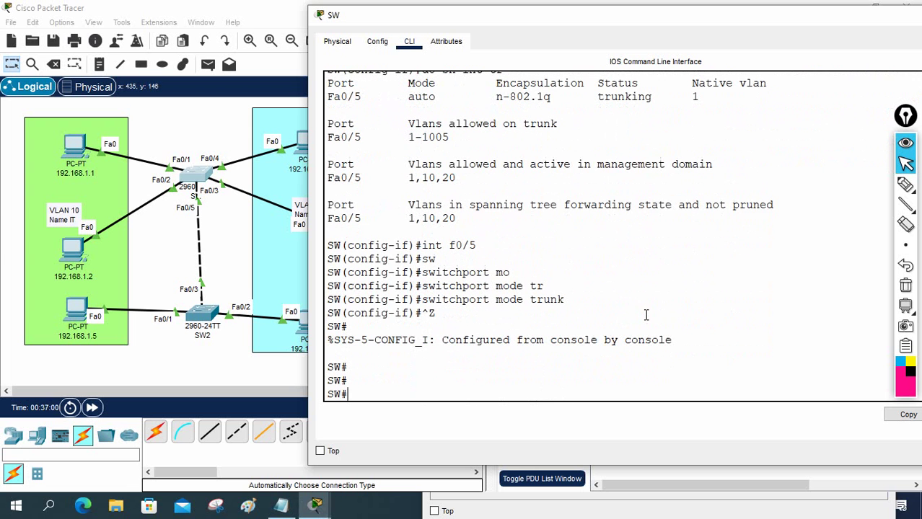
text(sh int tr)
key(Tab)
key(Return)
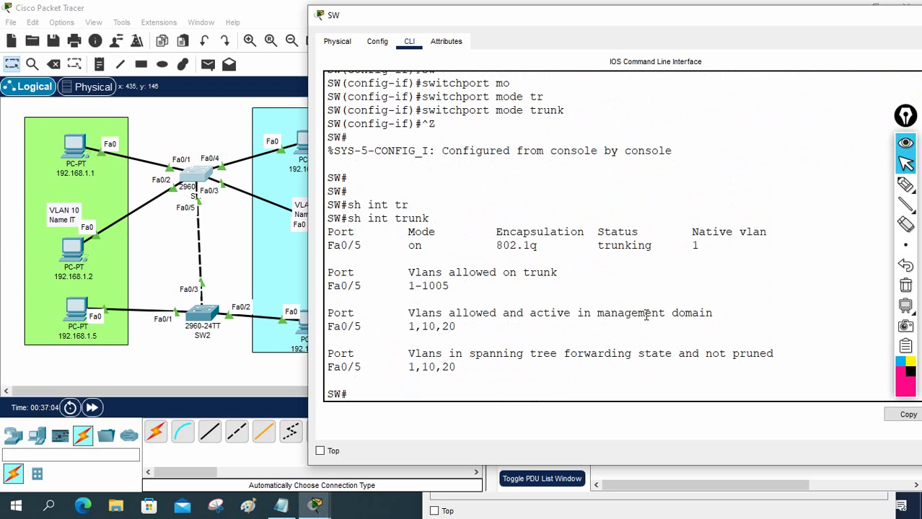
Circle Fa0/5's mode in SW's new trunk output, point an arrow at it, and clear the drawing
click(905, 185)
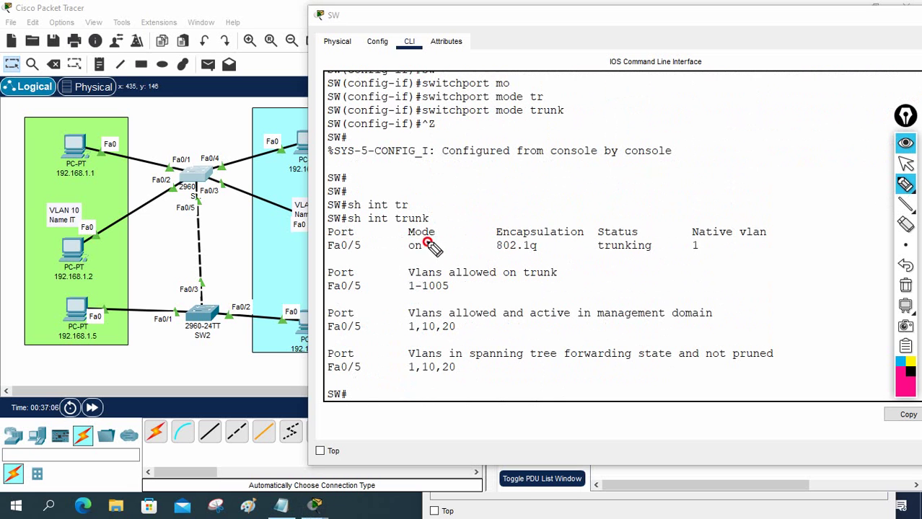
mouse_move(427, 240)
mouse_down()
mouse_move(408, 255)
mouse_move(554, 192)
mouse_move(437, 241)
mouse_move(458, 246)
mouse_up()
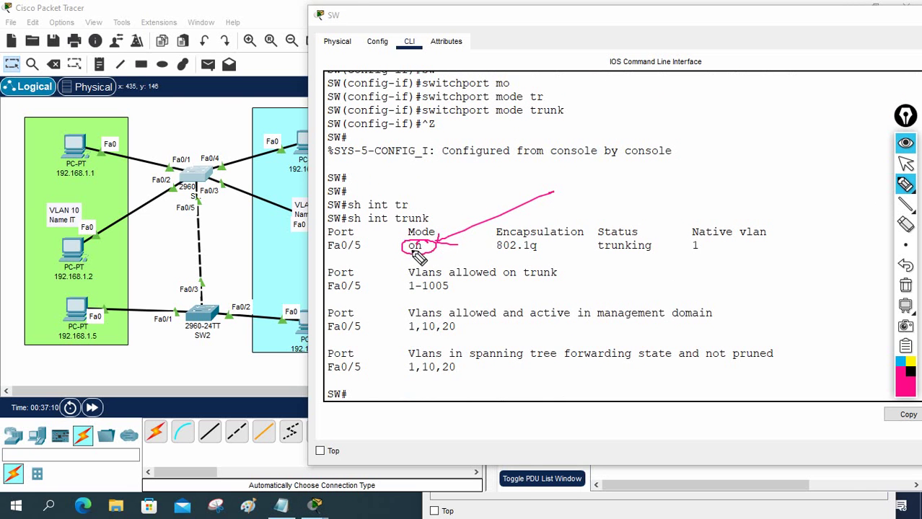
mouse_move(905, 306)
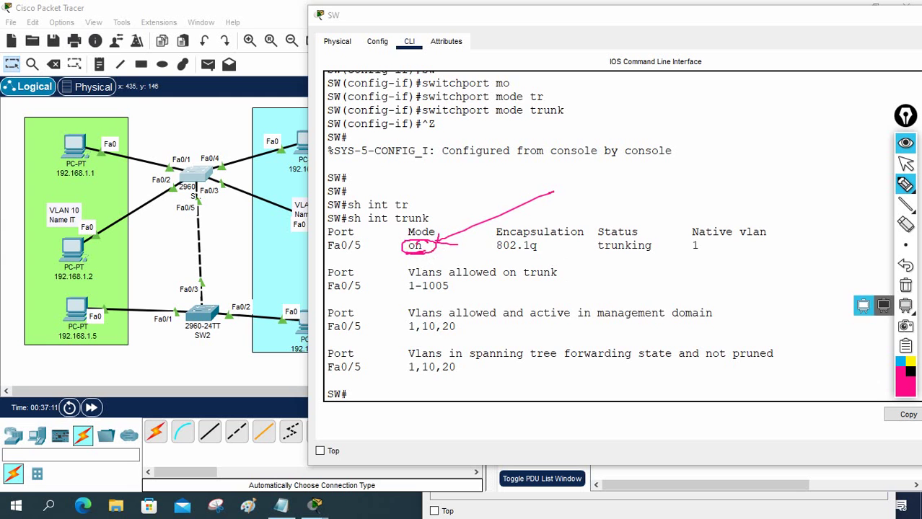
click(905, 286)
click(905, 165)
Bring SW's window fully into view and compare Fa0/5's mode in the earlier and latest trunk outputs
double_click(772, 9)
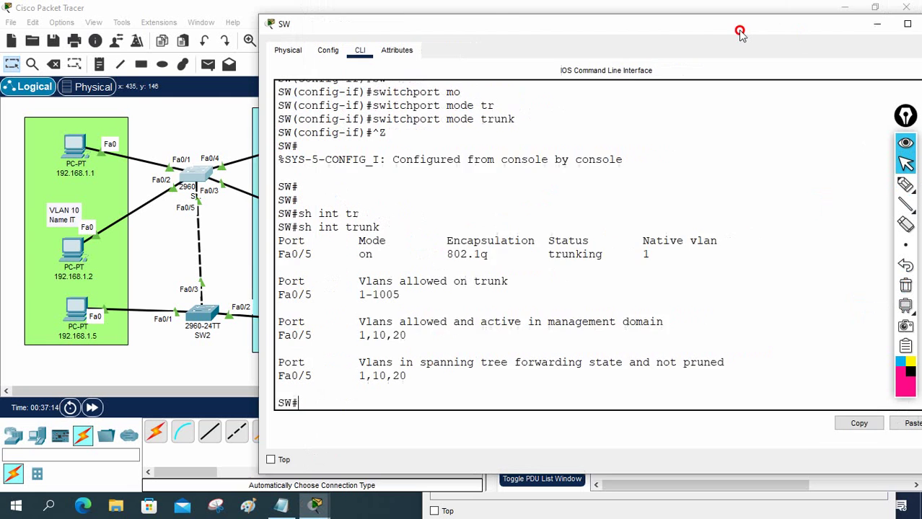
drag(857, 405, 800, 348)
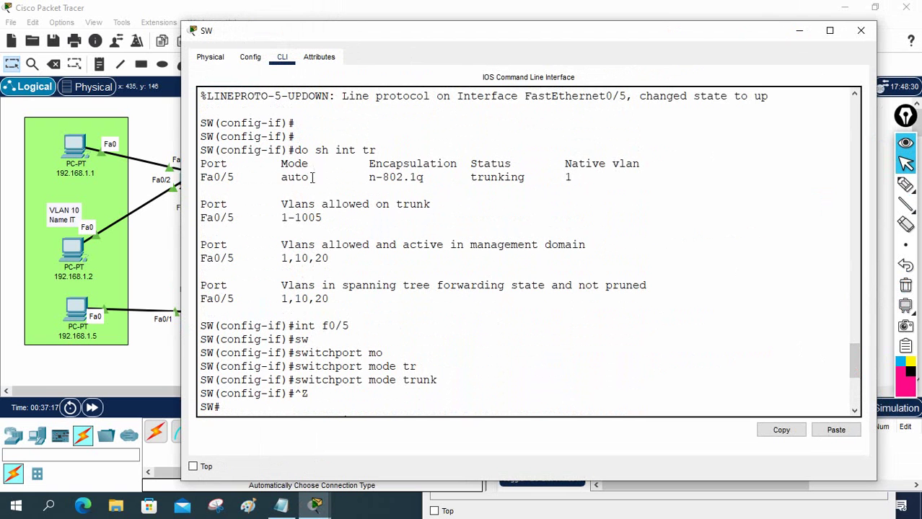
drag(312, 177, 278, 177)
drag(856, 352, 854, 383)
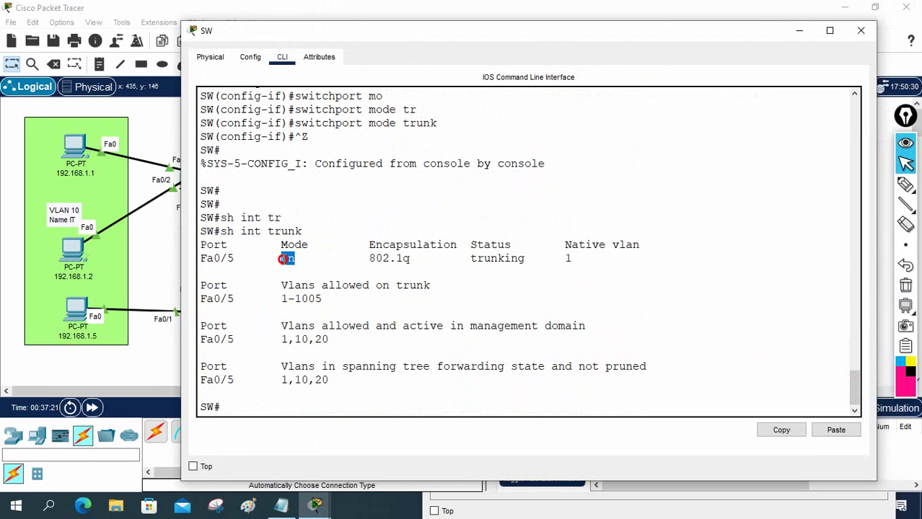
Close SW's window and ping 192.168.1.1 from the command prompt of PC 192.168.1.5
click(861, 30)
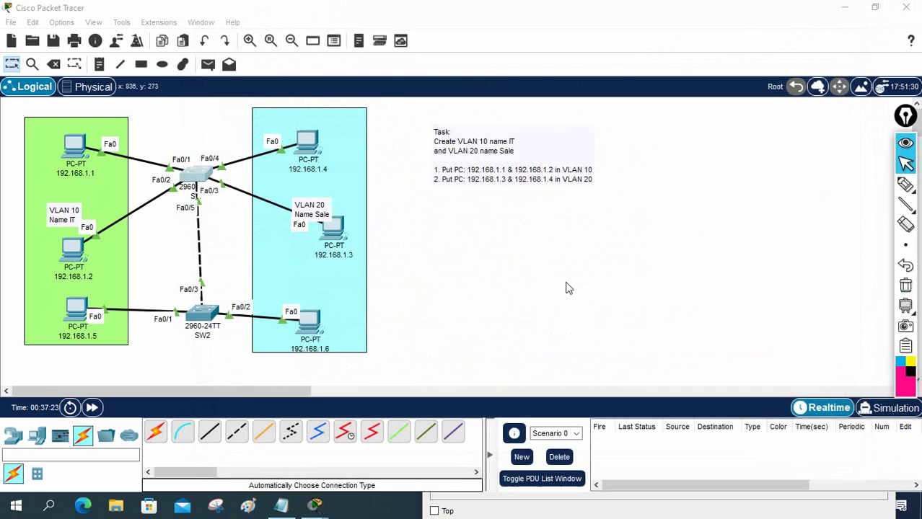
click(73, 305)
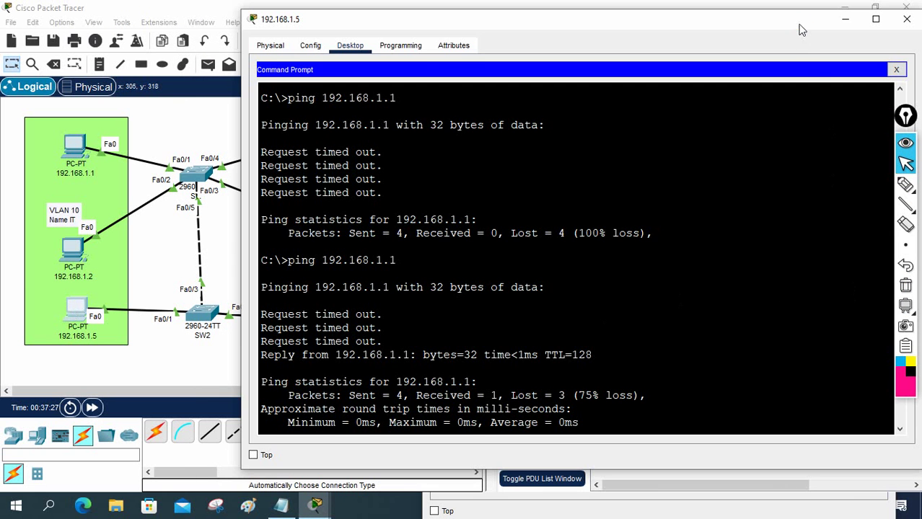
drag(799, 30, 773, 30)
drag(873, 265, 858, 378)
key(Up)
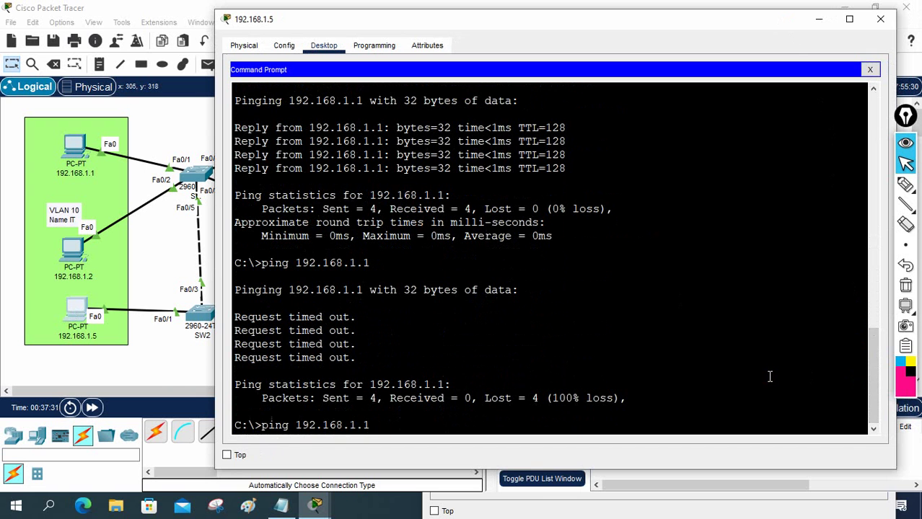
key(Return)
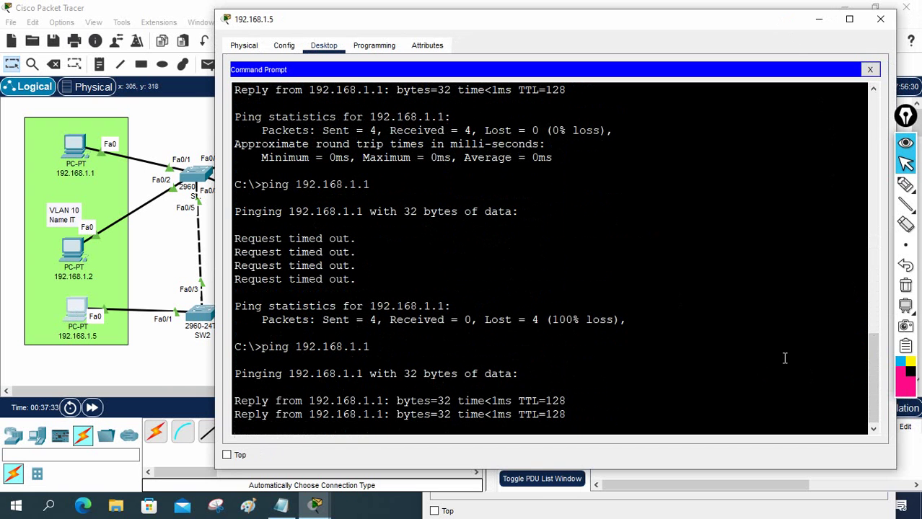
Circle the link between SW's Fa0/5 and SW2's Fa0/3 with the freehand pen, and clear the drawing
click(906, 184)
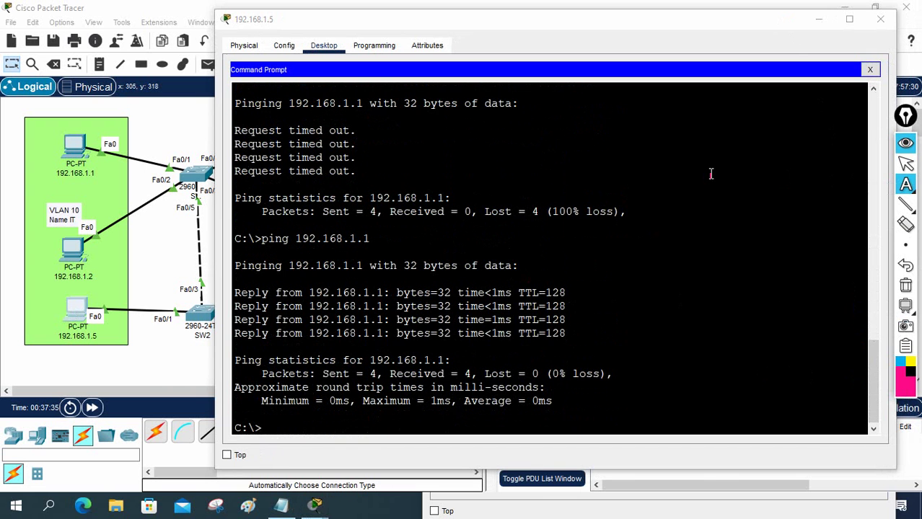
click(906, 164)
mouse_move(905, 186)
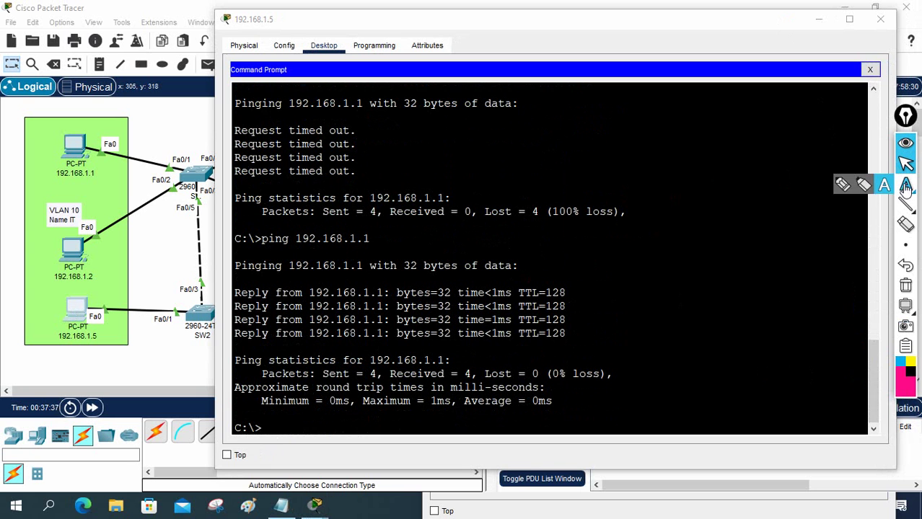
click(842, 184)
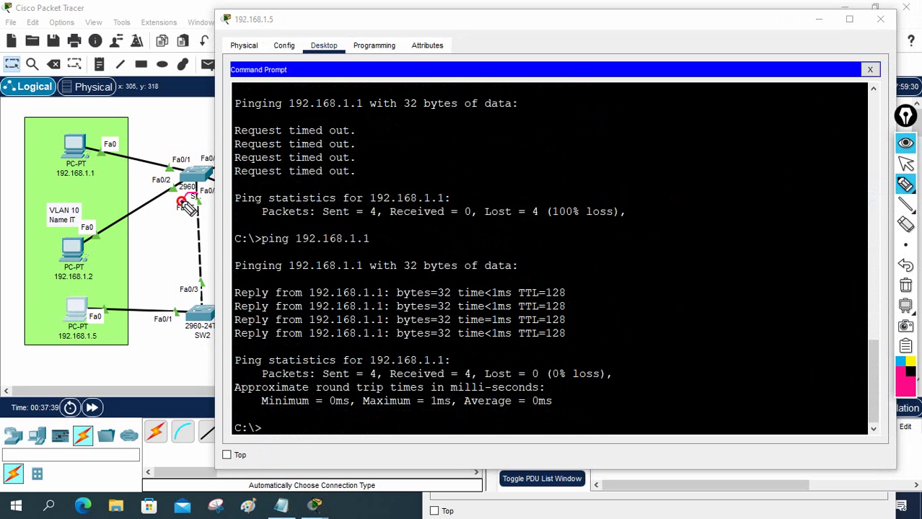
mouse_move(186, 207)
mouse_down()
mouse_move(196, 297)
mouse_move(219, 285)
mouse_move(192, 193)
mouse_up()
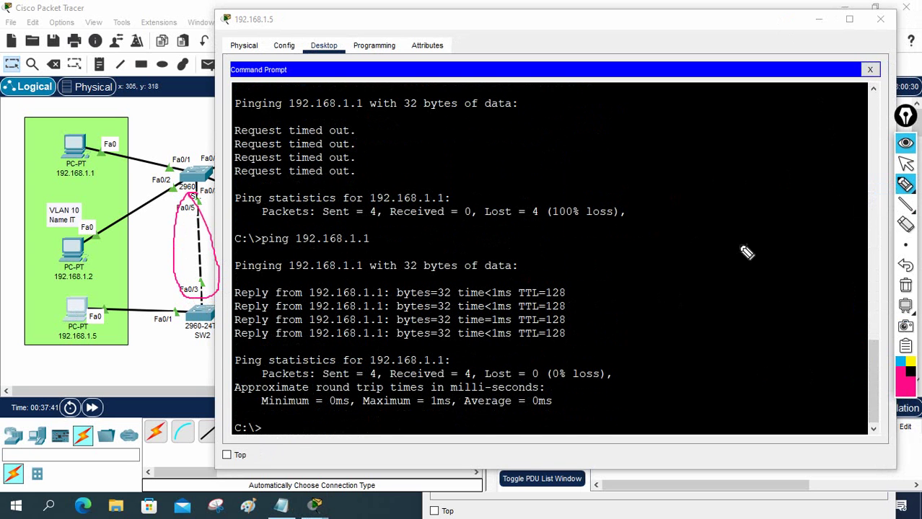
click(906, 285)
click(906, 164)
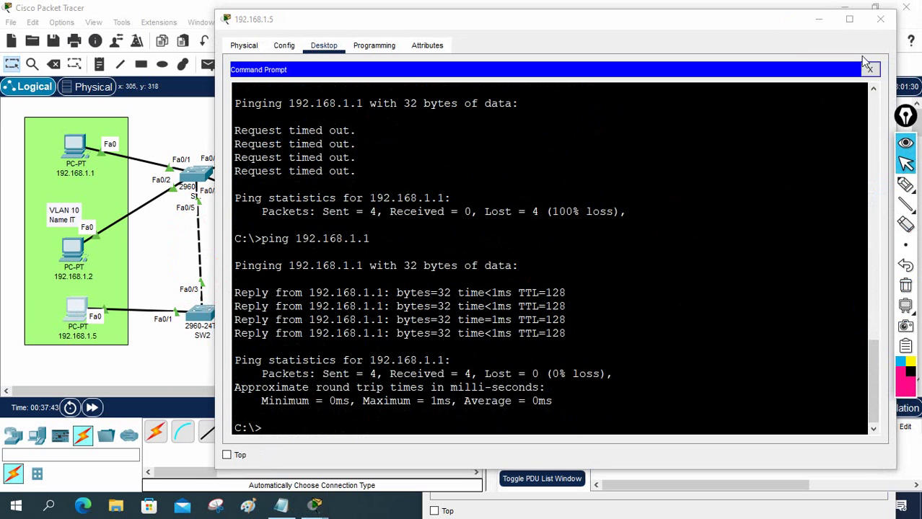
Close PC 192.168.1.5's window and ping 192.168.1.4 twice from PC 192.168.1.6's command prompt
click(880, 19)
click(319, 323)
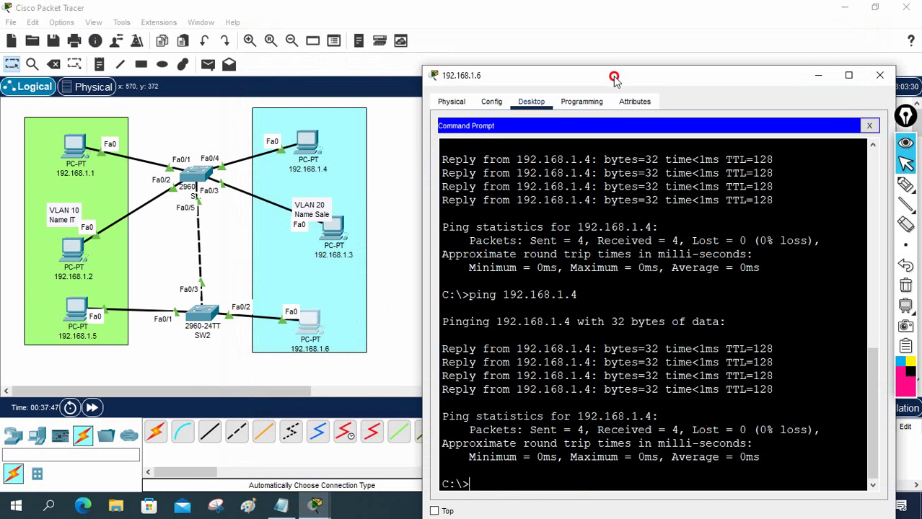
drag(611, 75, 589, 26)
key(Up)
key(Return)
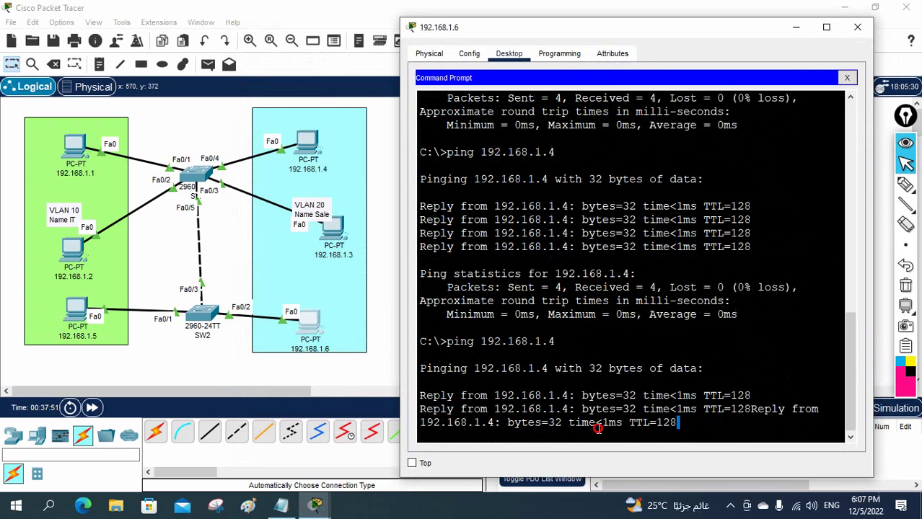
drag(593, 422, 451, 389)
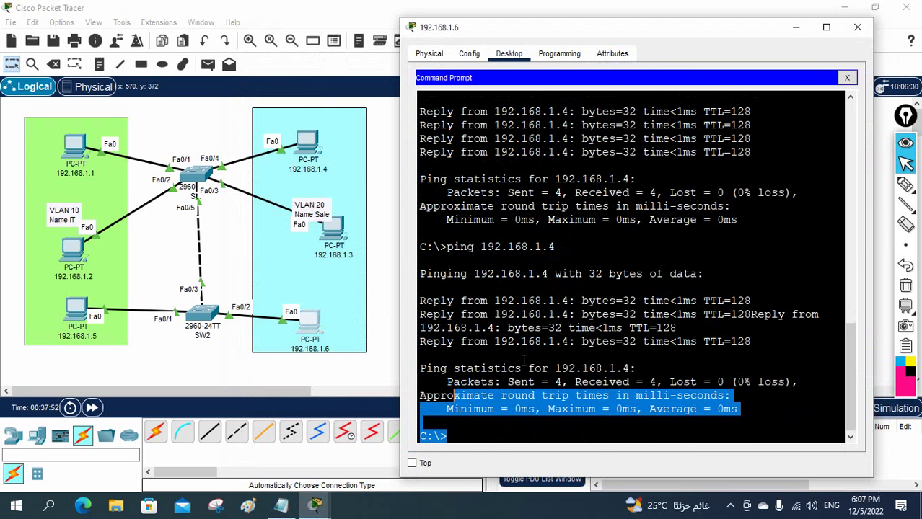
drag(609, 315, 603, 314)
key(Up)
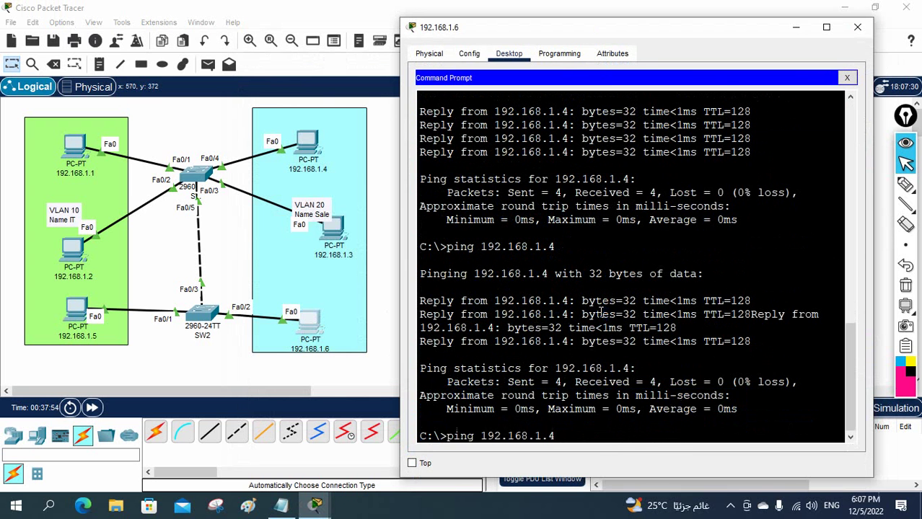
key(Return)
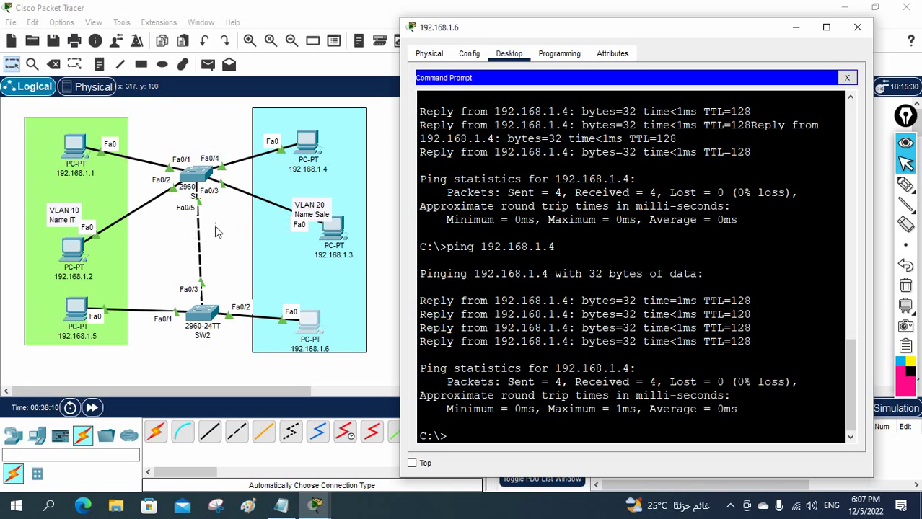
Open the command prompt on PC 192.168.1.5 and ping 192.168.1.4 in the other VLAN
click(76, 312)
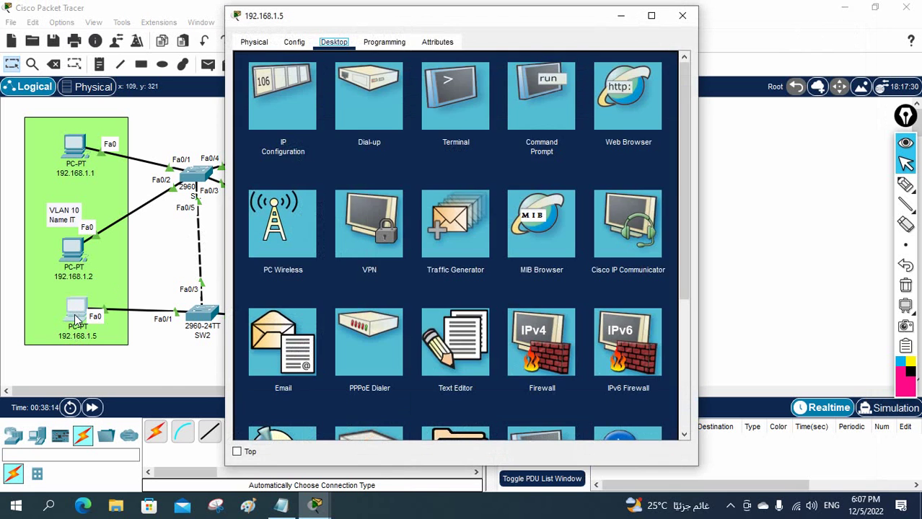
click(541, 101)
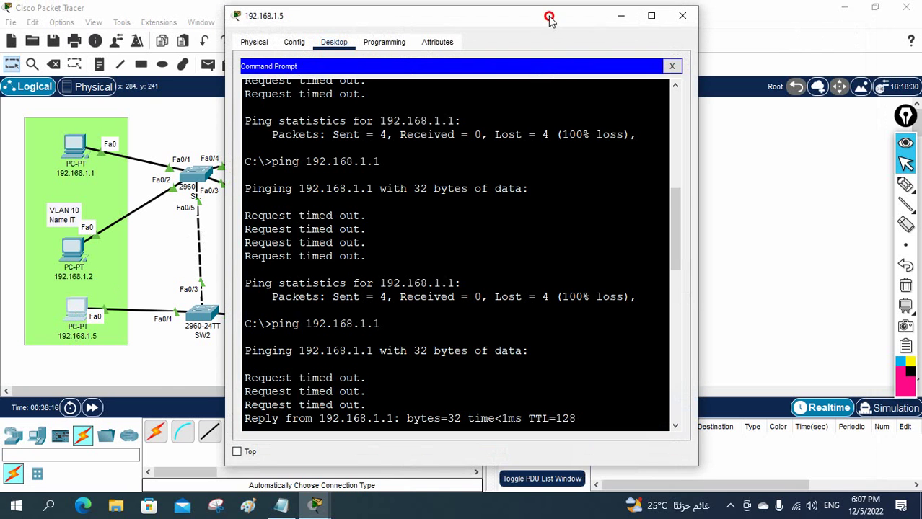
drag(548, 18, 793, 23)
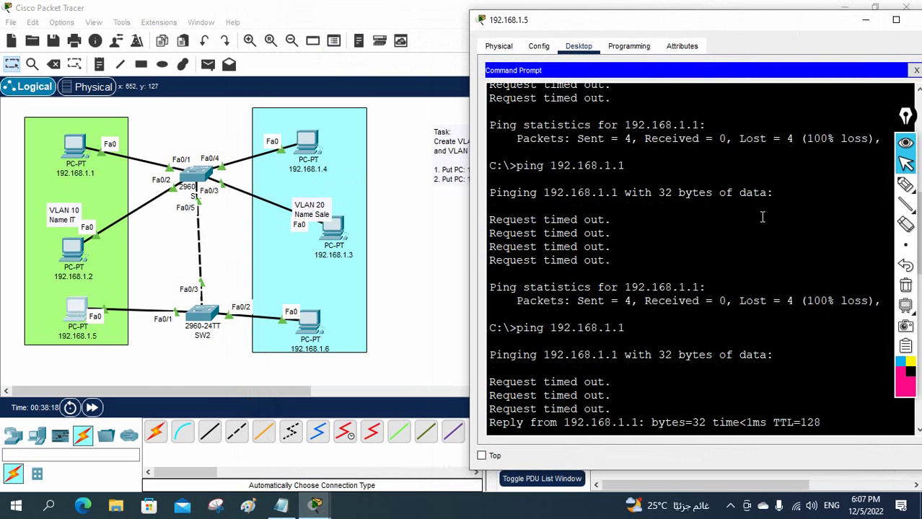
key(Return)
key(Return)
key(Up)
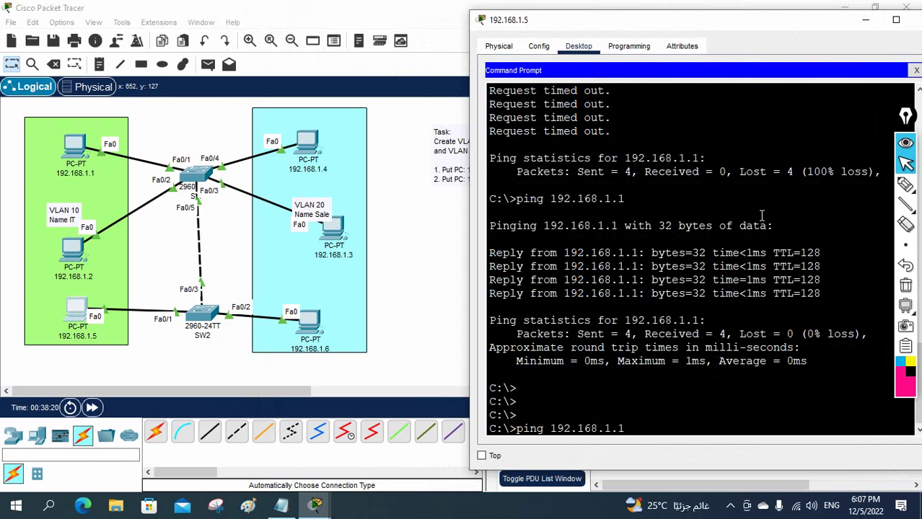
key(Return)
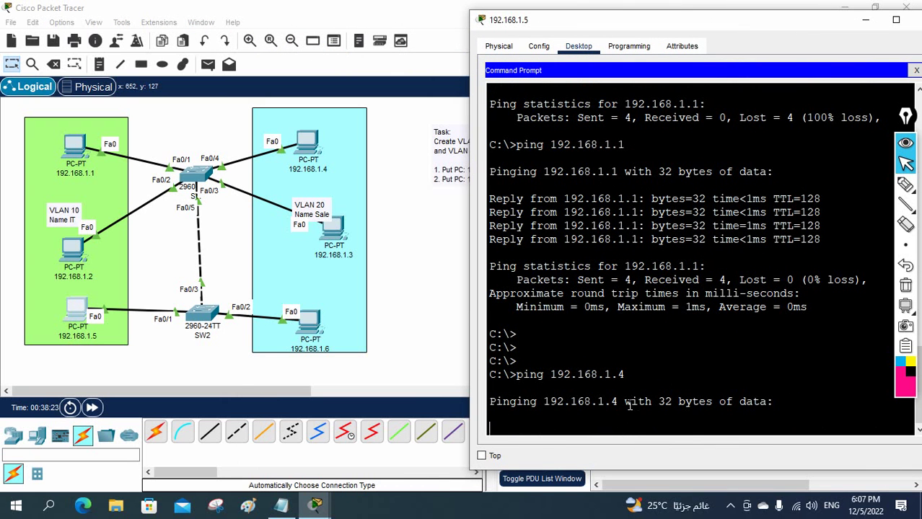
Write 10 beside PC 192.168.1.5 and 20 beside PC 192.168.1.4, draw a cross between them, mark the ping output, and clear the drawings
click(905, 184)
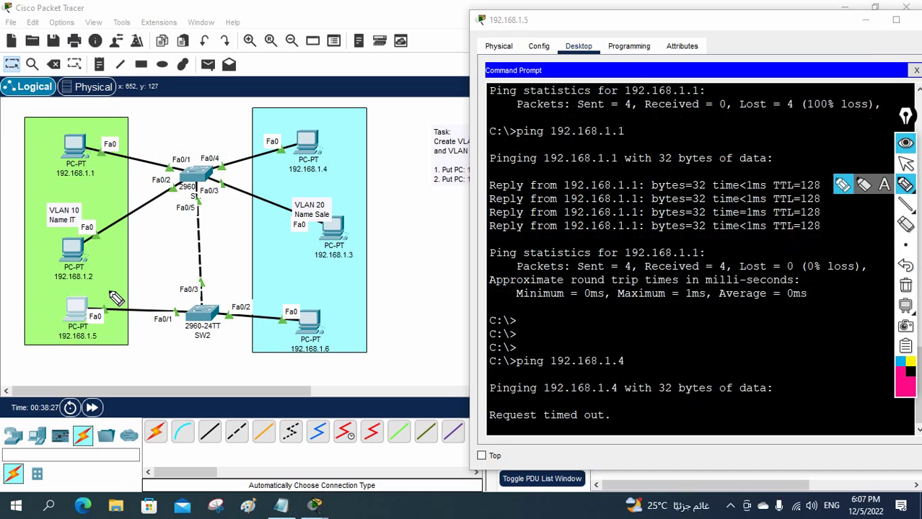
mouse_move(110, 290)
mouse_down()
mouse_move(111, 301)
mouse_move(119, 290)
mouse_up()
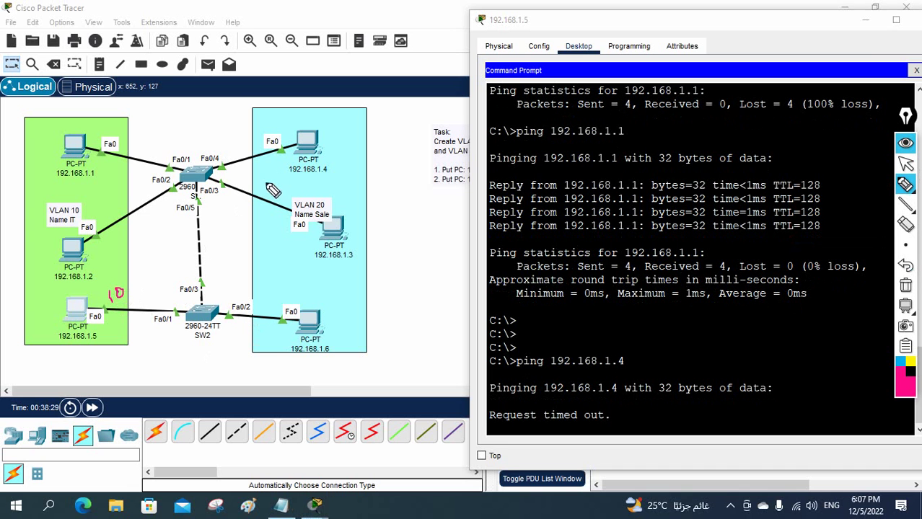
drag(267, 171, 285, 177)
mouse_move(211, 215)
mouse_down()
mouse_move(249, 224)
mouse_move(225, 247)
mouse_up()
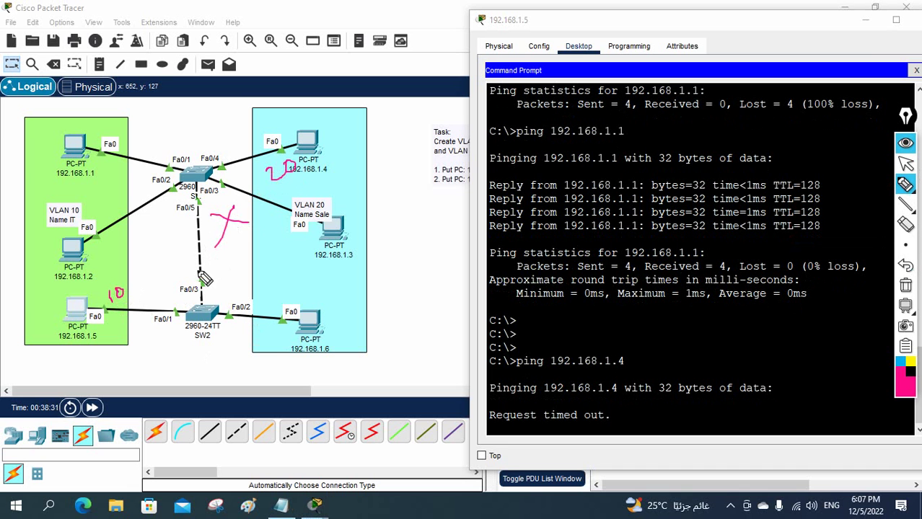
mouse_move(613, 405)
mouse_down()
mouse_move(626, 396)
mouse_move(638, 413)
mouse_up()
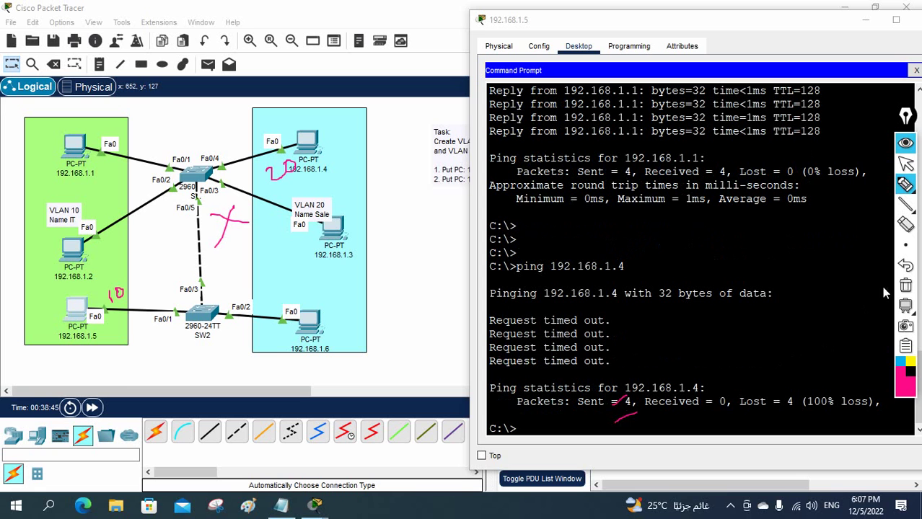
click(906, 286)
click(905, 165)
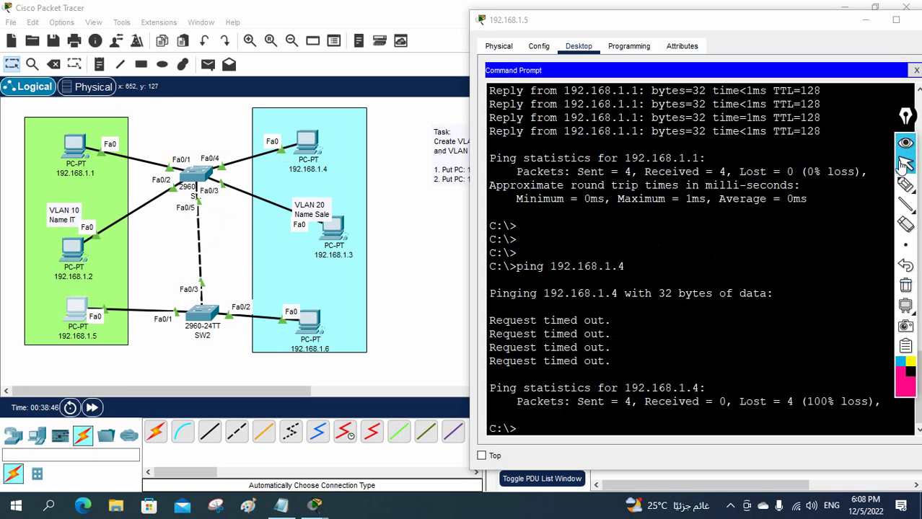